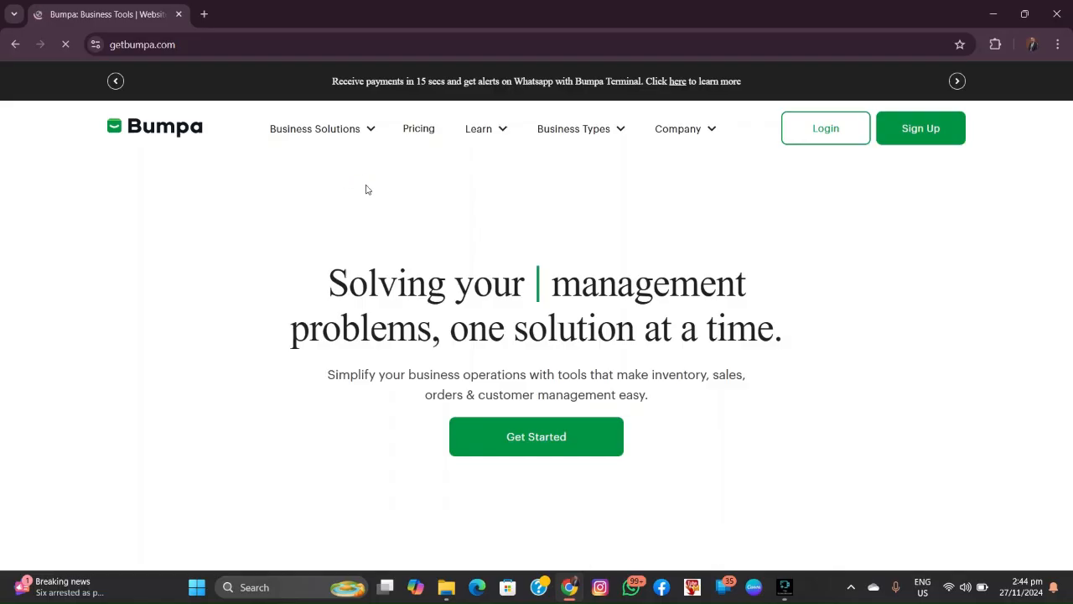
Step: Scroll the Bumpa homepage to the showcase store and open Cindy Fashion Empire in its own tab
{"action": "scroll", "coordinate": [549, 242], "scroll_direction": "down", "scroll_amount": 3}
{"action": "scroll", "coordinate": [549, 244], "scroll_direction": "down", "scroll_amount": 5}
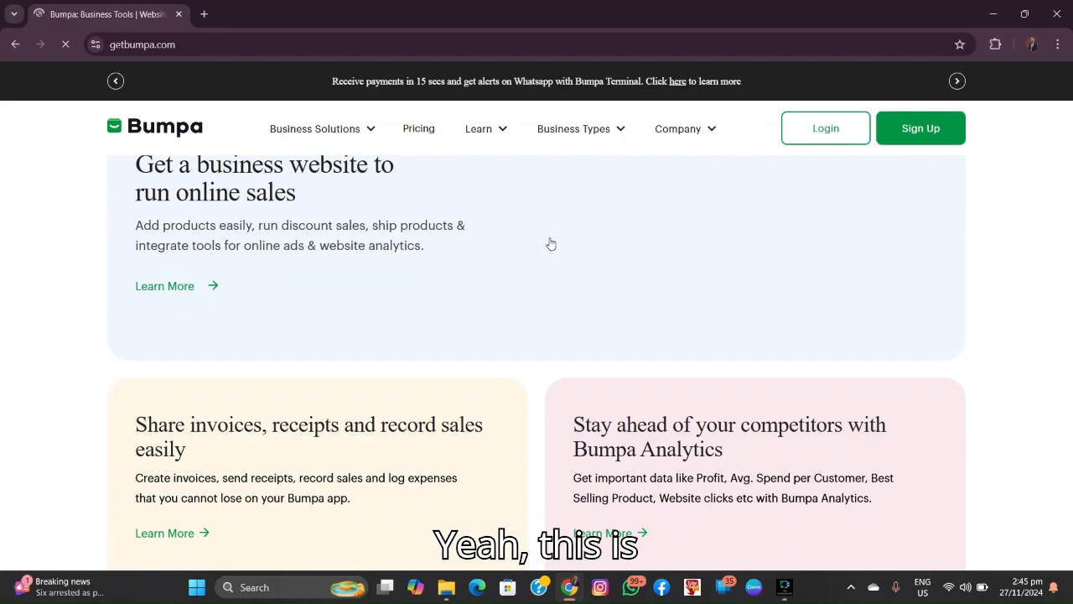
{"action": "scroll", "coordinate": [517, 235], "scroll_direction": "down", "scroll_amount": 4}
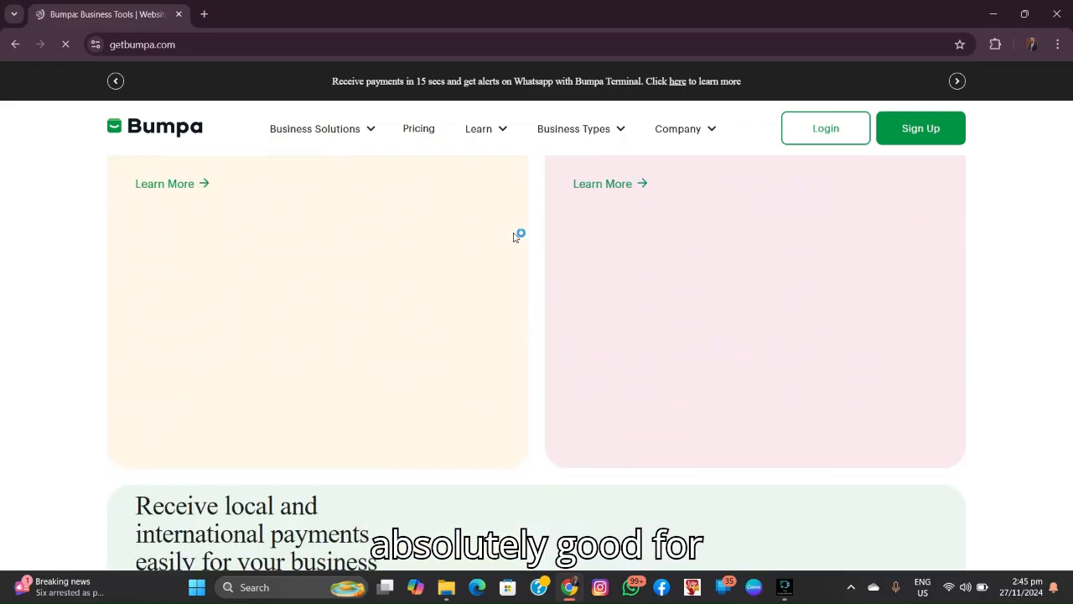
{"action": "scroll", "coordinate": [514, 237], "scroll_direction": "down", "scroll_amount": 10}
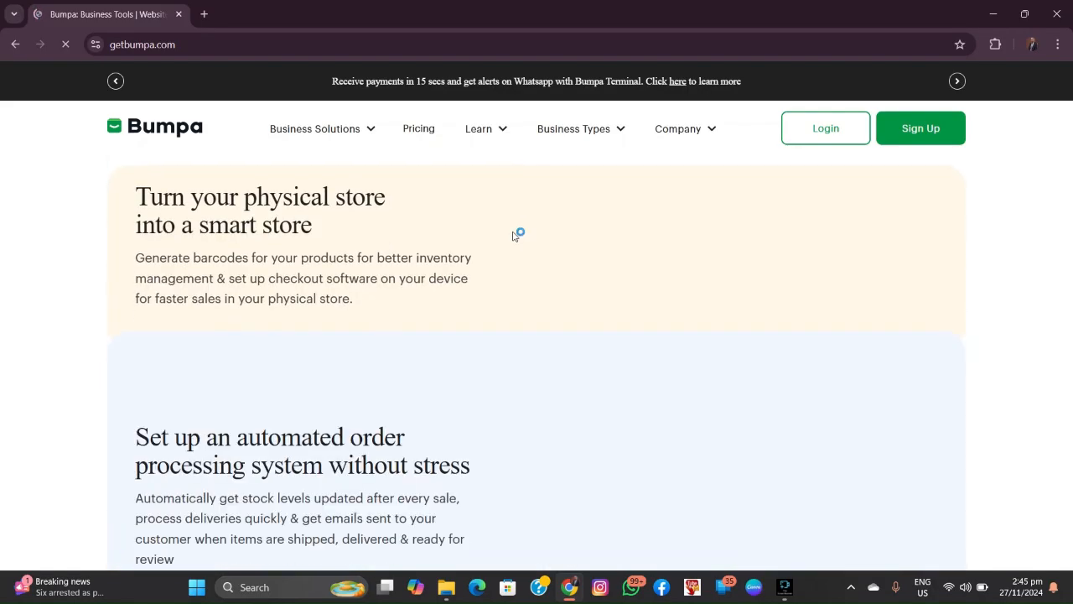
{"action": "scroll", "coordinate": [515, 236], "scroll_direction": "down", "scroll_amount": 4}
{"action": "scroll", "coordinate": [516, 234], "scroll_direction": "up", "scroll_amount": 5}
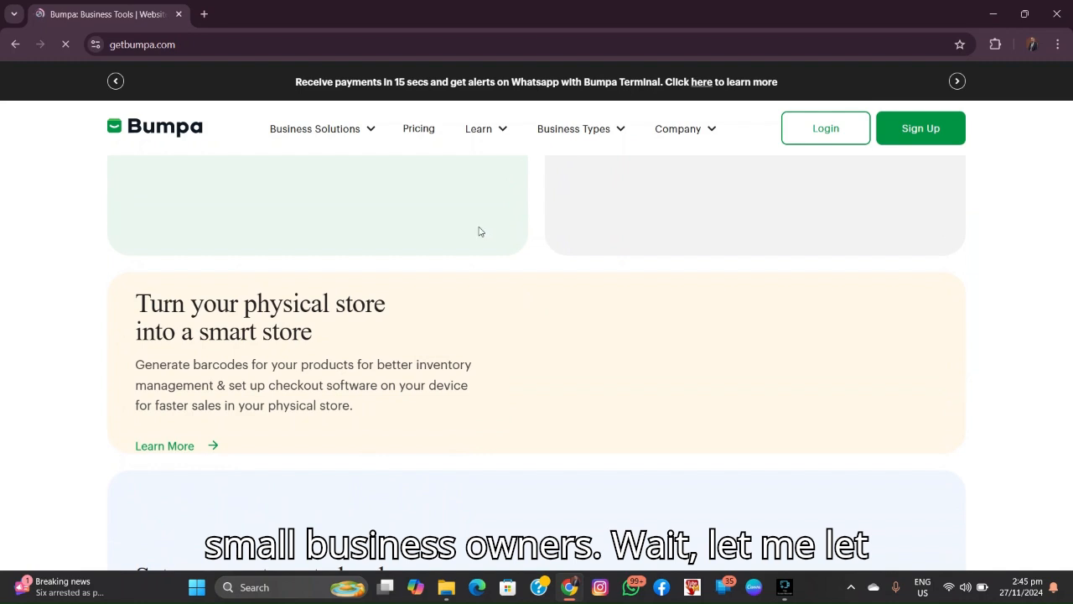
{"action": "left_click", "coordinate": [429, 233]}
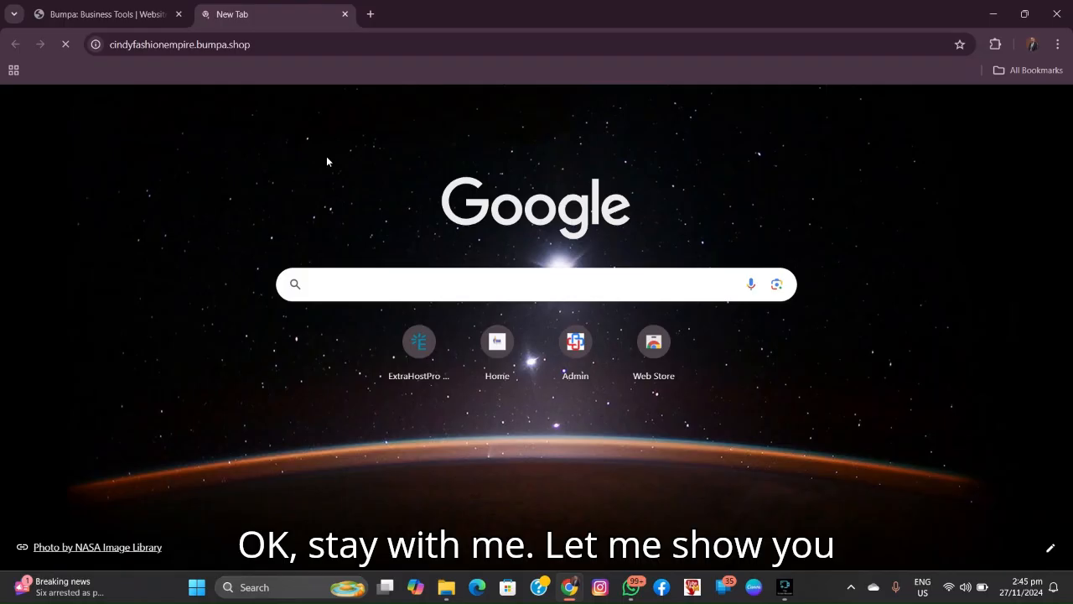
{"action": "left_click", "coordinate": [90, 13]}
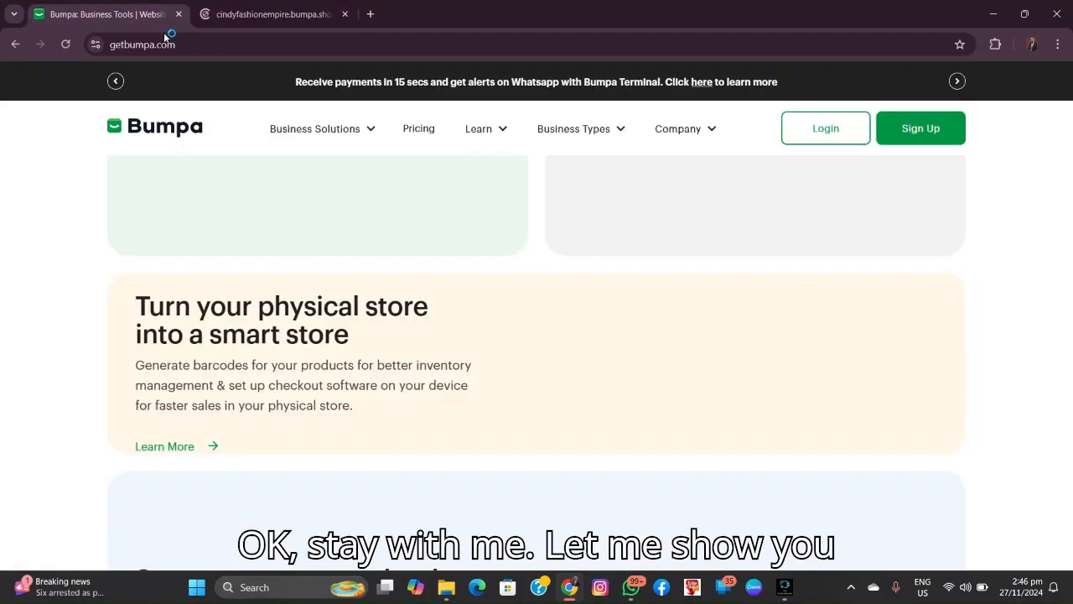
{"action": "left_click", "coordinate": [236, 11]}
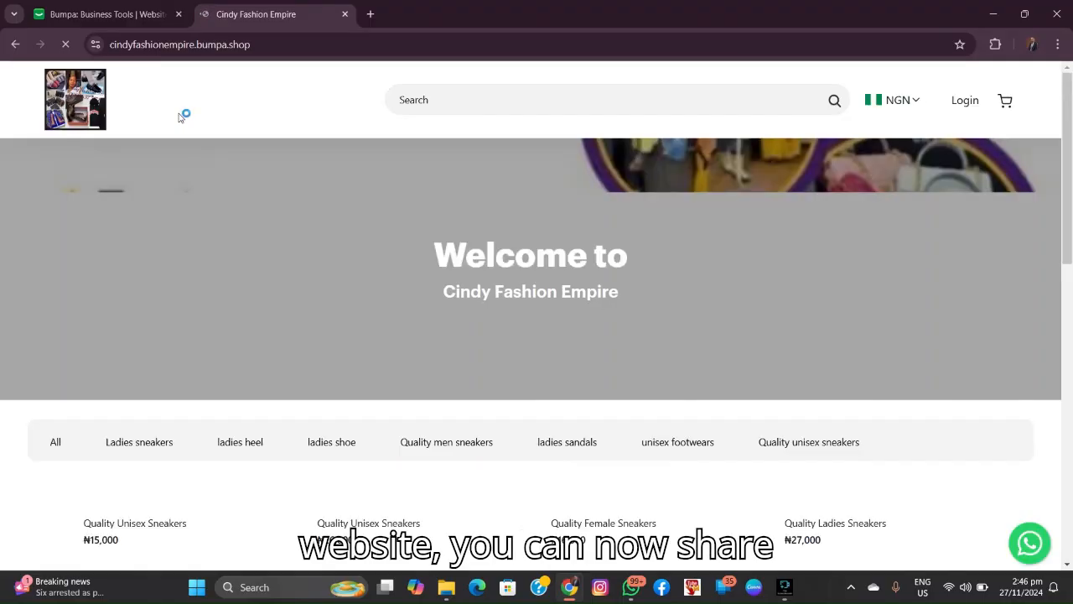
{"action": "scroll", "coordinate": [223, 173], "scroll_direction": "down", "scroll_amount": 2}
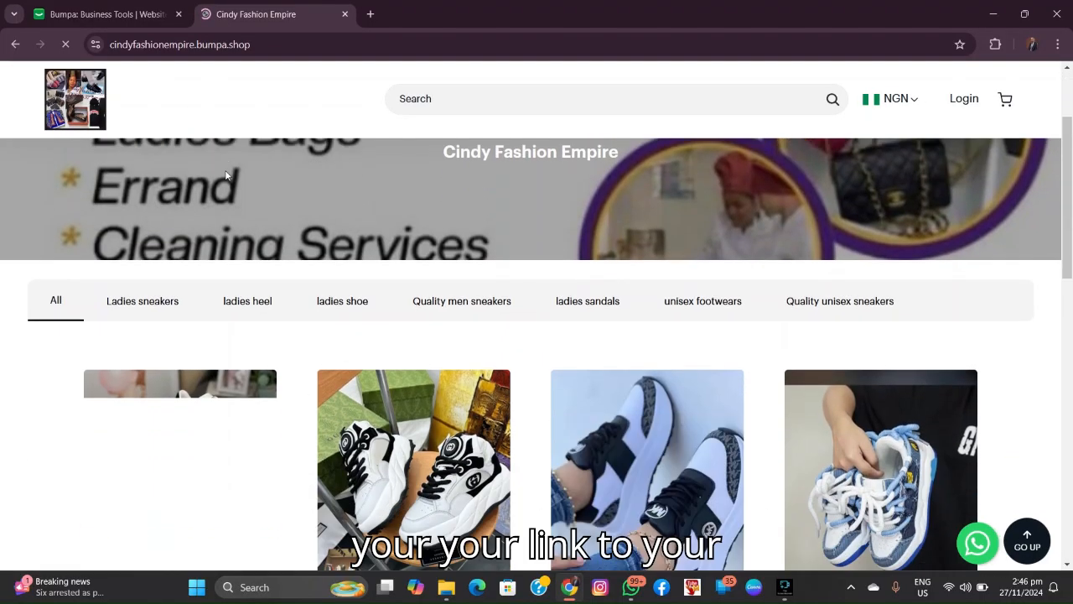
{"action": "scroll", "coordinate": [235, 161], "scroll_direction": "up", "scroll_amount": 2}
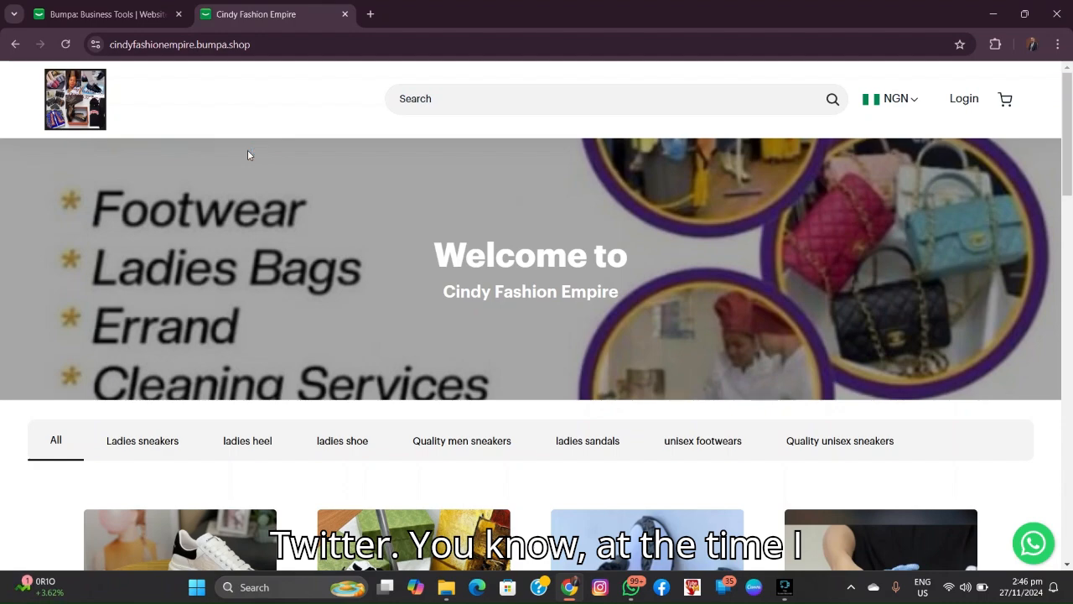
{"action": "scroll", "coordinate": [361, 260], "scroll_direction": "down", "scroll_amount": 3}
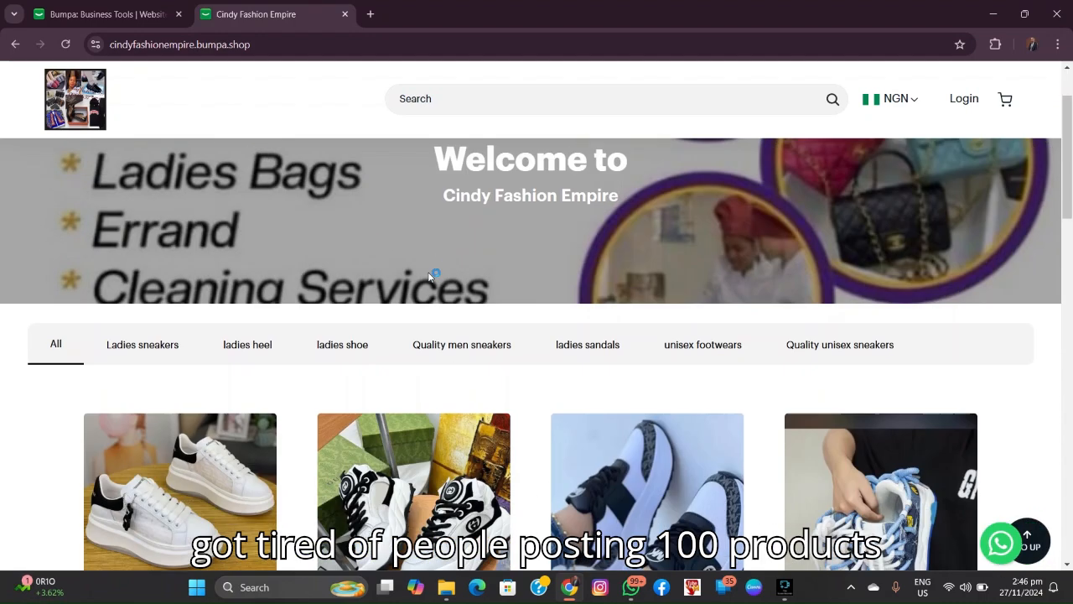
{"action": "scroll", "coordinate": [433, 276], "scroll_direction": "down", "scroll_amount": 2}
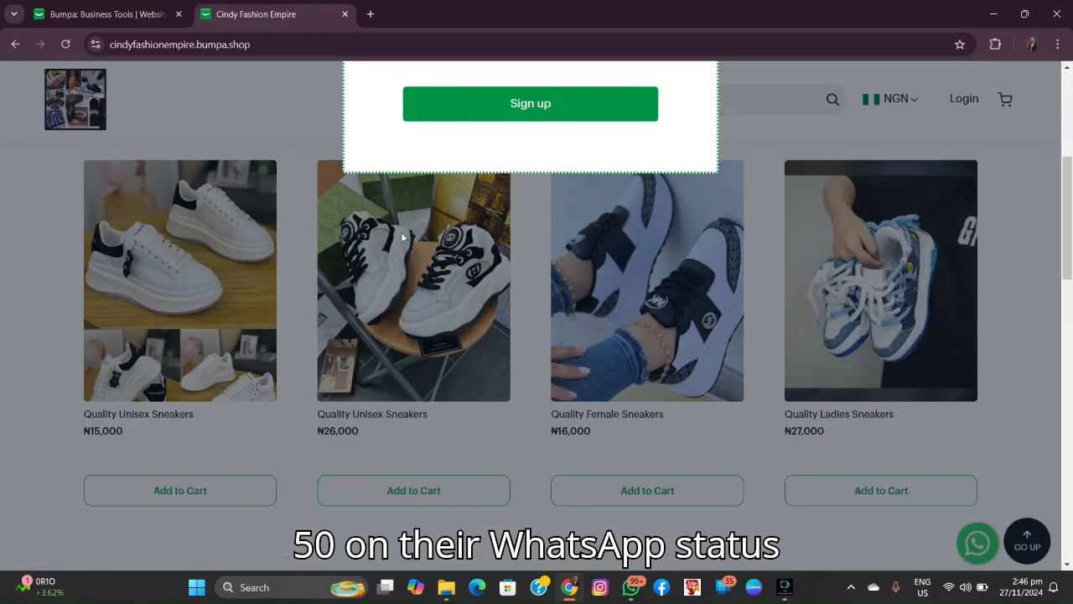
{"action": "scroll", "coordinate": [422, 233], "scroll_direction": "up", "scroll_amount": 3}
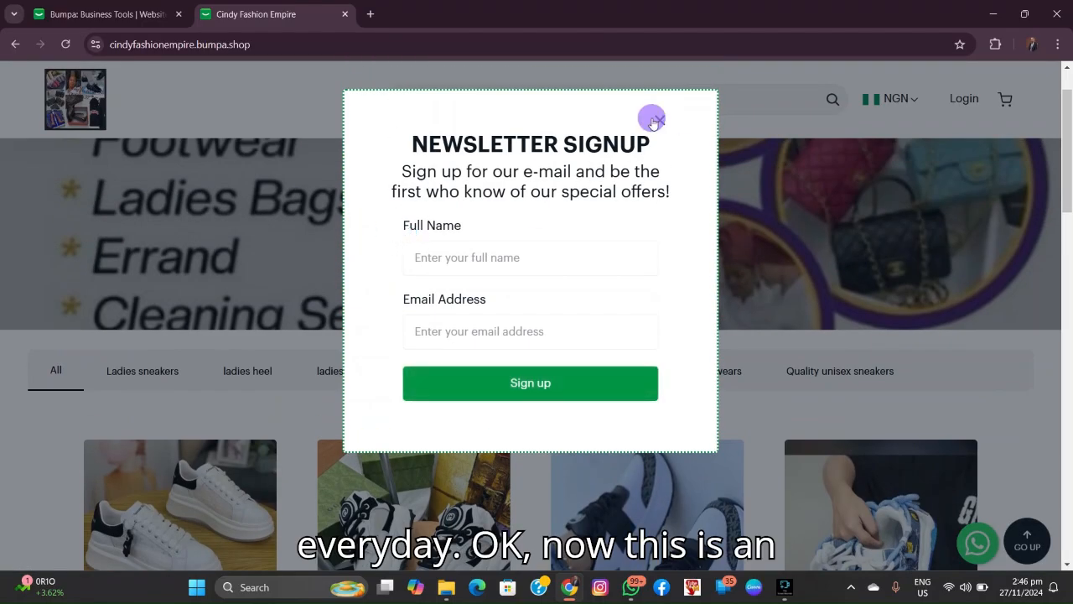
{"action": "left_click", "coordinate": [659, 122]}
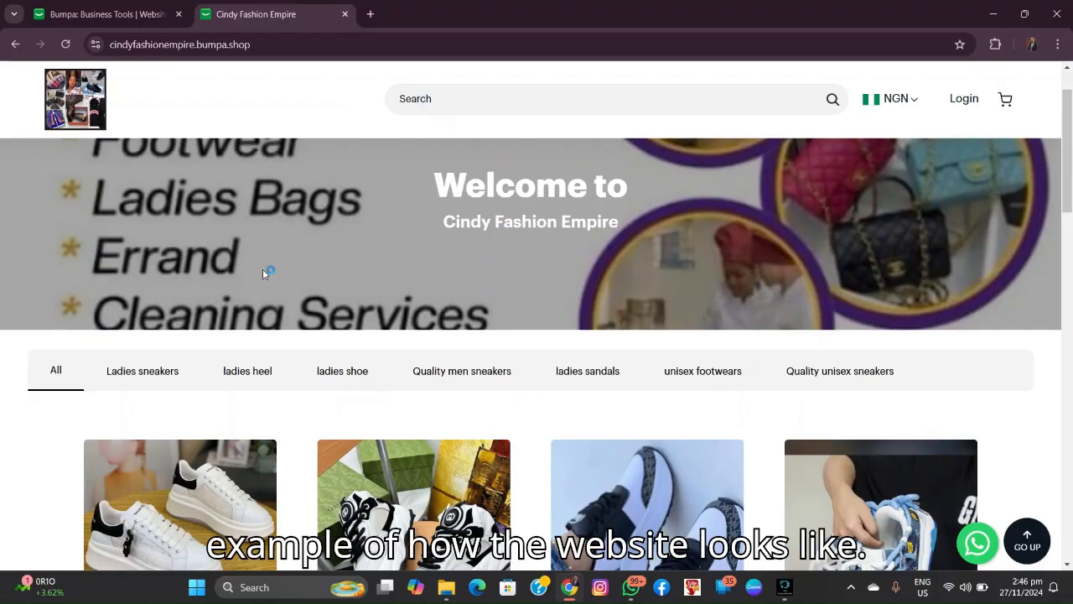
{"action": "scroll", "coordinate": [300, 323], "scroll_direction": "down", "scroll_amount": 3}
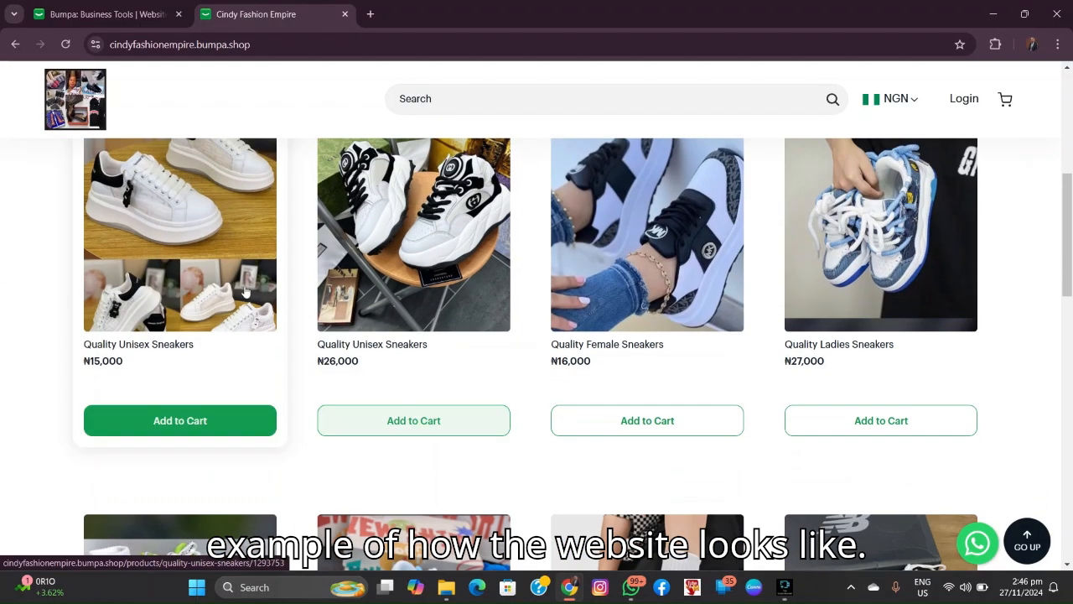
{"action": "scroll", "coordinate": [246, 290], "scroll_direction": "down", "scroll_amount": 1}
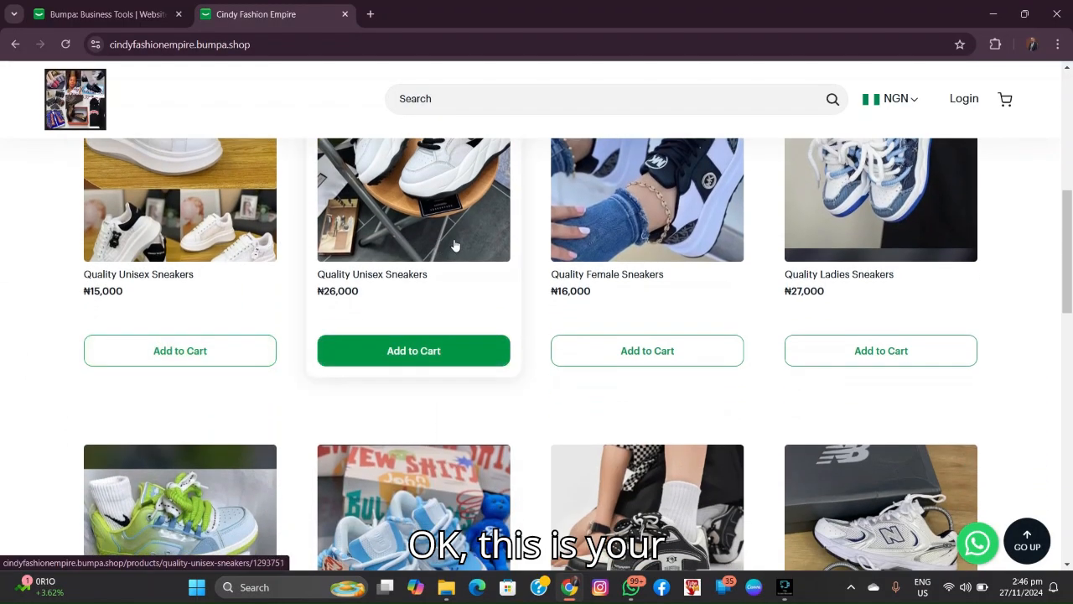
{"action": "scroll", "coordinate": [753, 352], "scroll_direction": "down", "scroll_amount": 2}
{"action": "scroll", "coordinate": [172, 227], "scroll_direction": "down", "scroll_amount": 5}
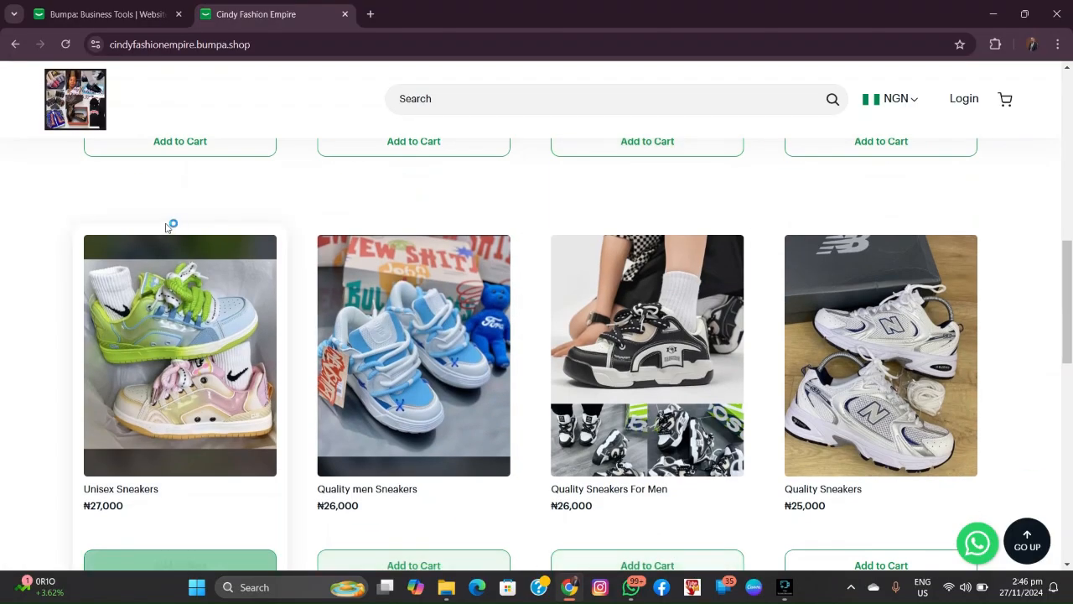
{"action": "scroll", "coordinate": [184, 234], "scroll_direction": "down", "scroll_amount": 7}
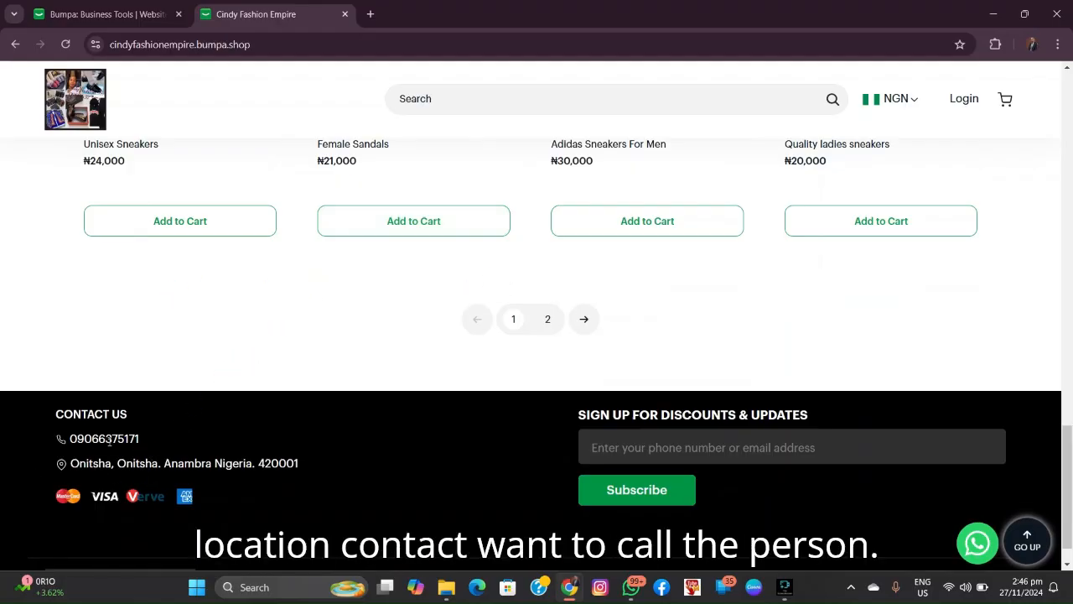
{"action": "scroll", "coordinate": [307, 305], "scroll_direction": "up", "scroll_amount": 15}
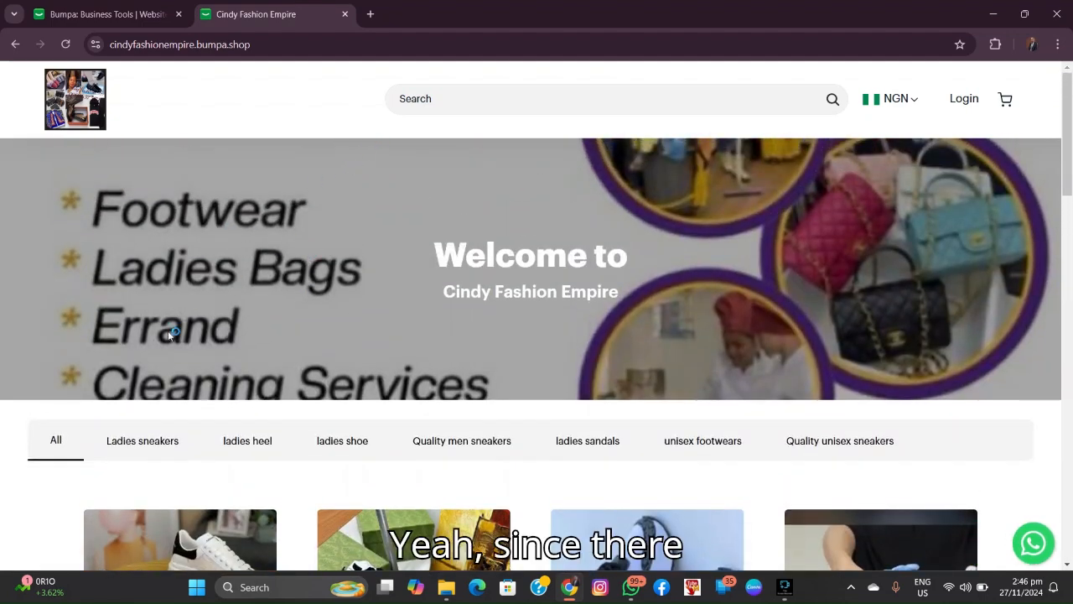
{"action": "scroll", "coordinate": [263, 432], "scroll_direction": "down", "scroll_amount": 1}
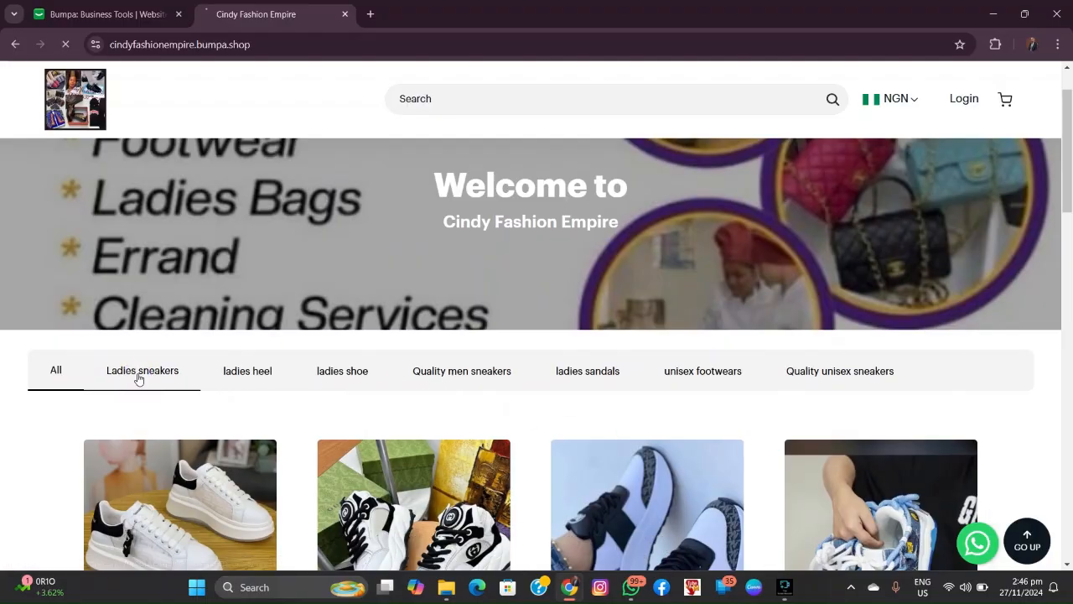
Step: Filter the storefront to the Ladies sneakers category and browse its products
{"action": "left_click", "coordinate": [170, 371]}
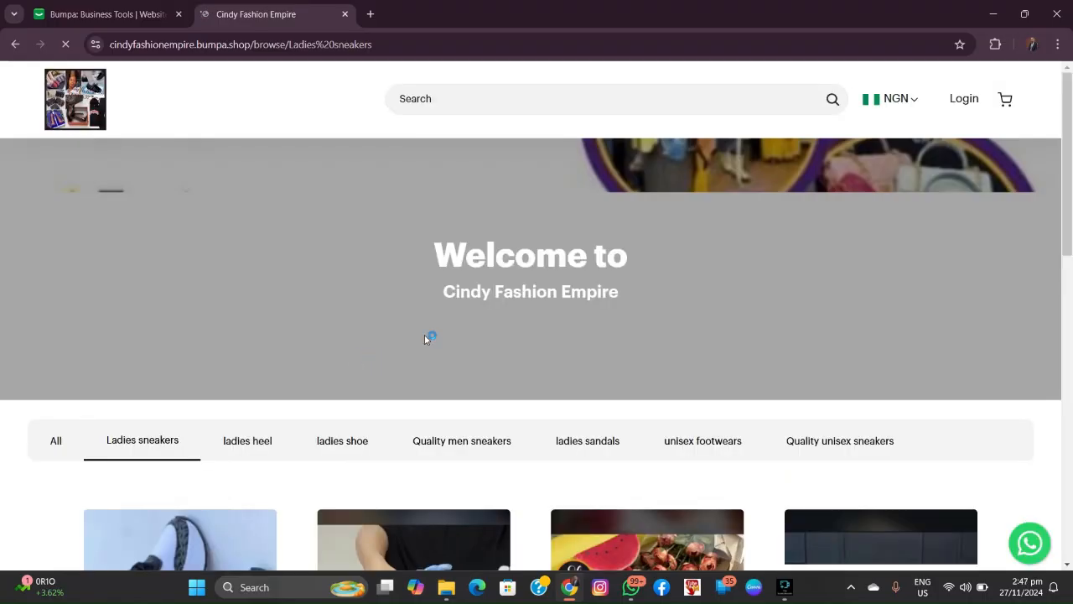
{"action": "scroll", "coordinate": [310, 449], "scroll_direction": "down", "scroll_amount": 4}
{"action": "scroll", "coordinate": [320, 443], "scroll_direction": "down", "scroll_amount": 3}
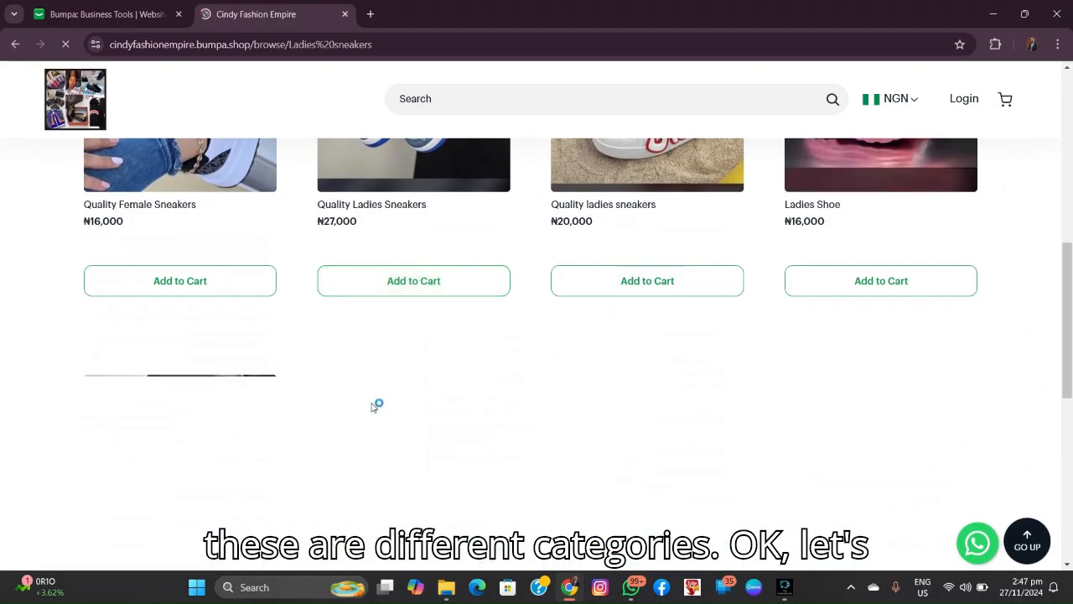
{"action": "scroll", "coordinate": [420, 390], "scroll_direction": "up", "scroll_amount": 3}
{"action": "scroll", "coordinate": [509, 353], "scroll_direction": "up", "scroll_amount": 3}
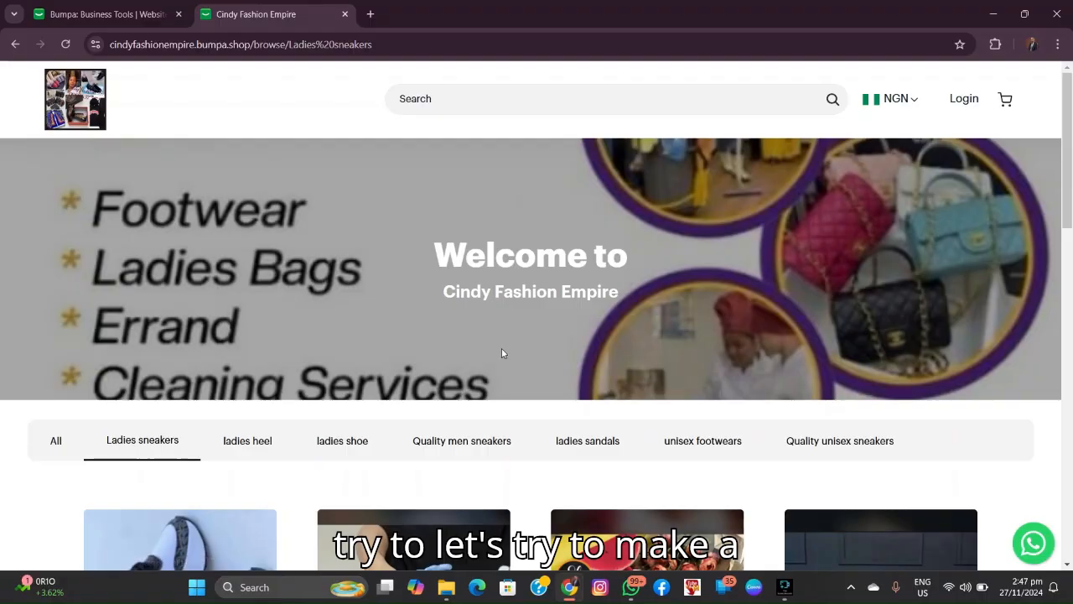
{"action": "scroll", "coordinate": [499, 347], "scroll_direction": "down", "scroll_amount": 3}
{"action": "scroll", "coordinate": [375, 351], "scroll_direction": "down", "scroll_amount": 3}
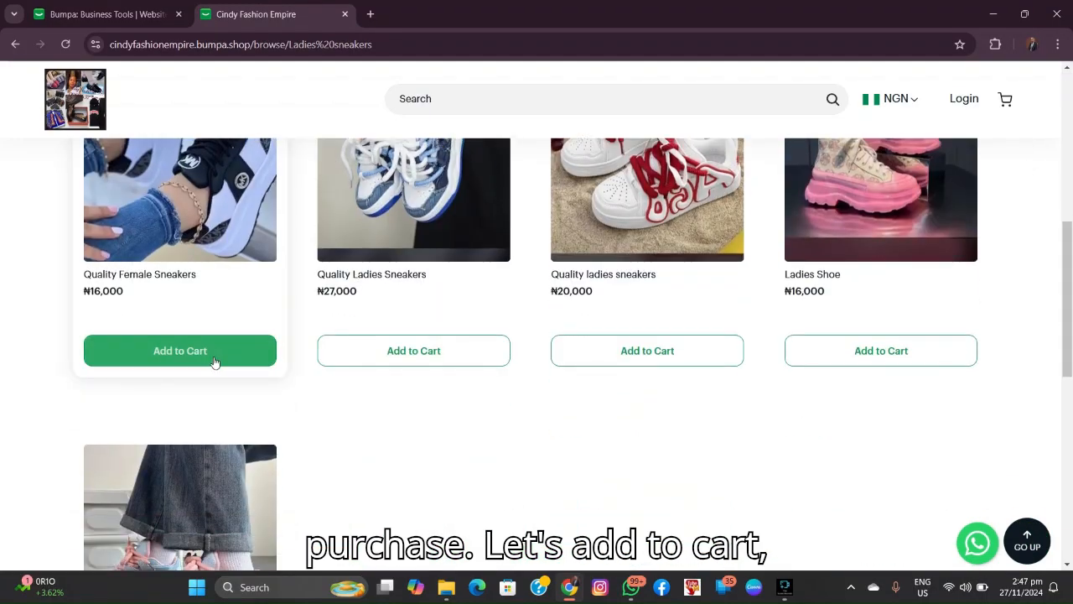
Step: Add the Quality ladies sneakers to the cart and review the ₦63,000 cart total
{"action": "left_click", "coordinate": [470, 346]}
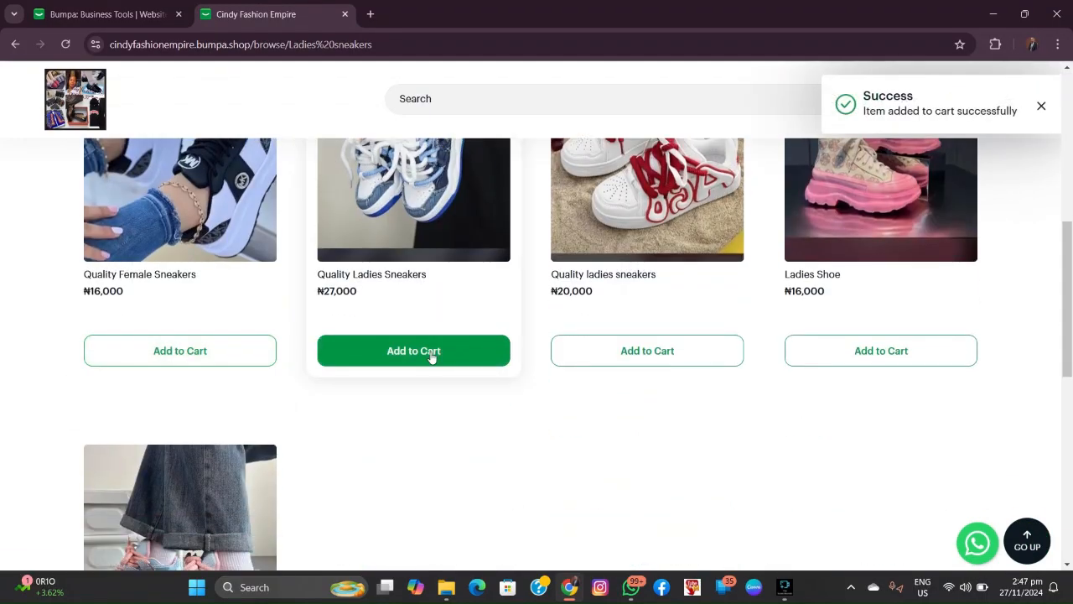
{"action": "left_click", "coordinate": [658, 352]}
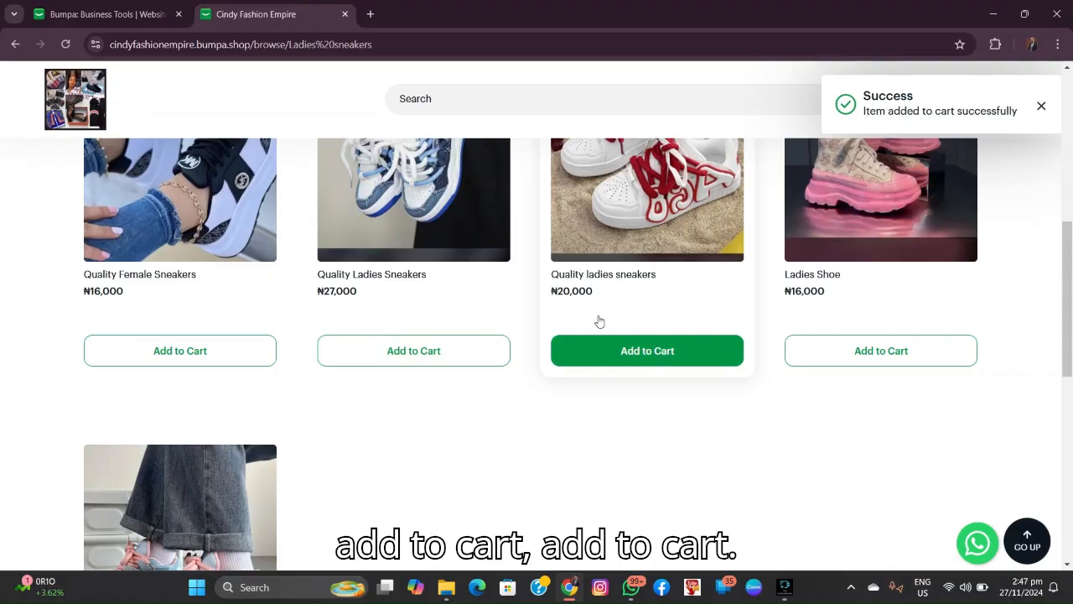
{"action": "scroll", "coordinate": [597, 321], "scroll_direction": "up", "scroll_amount": 5}
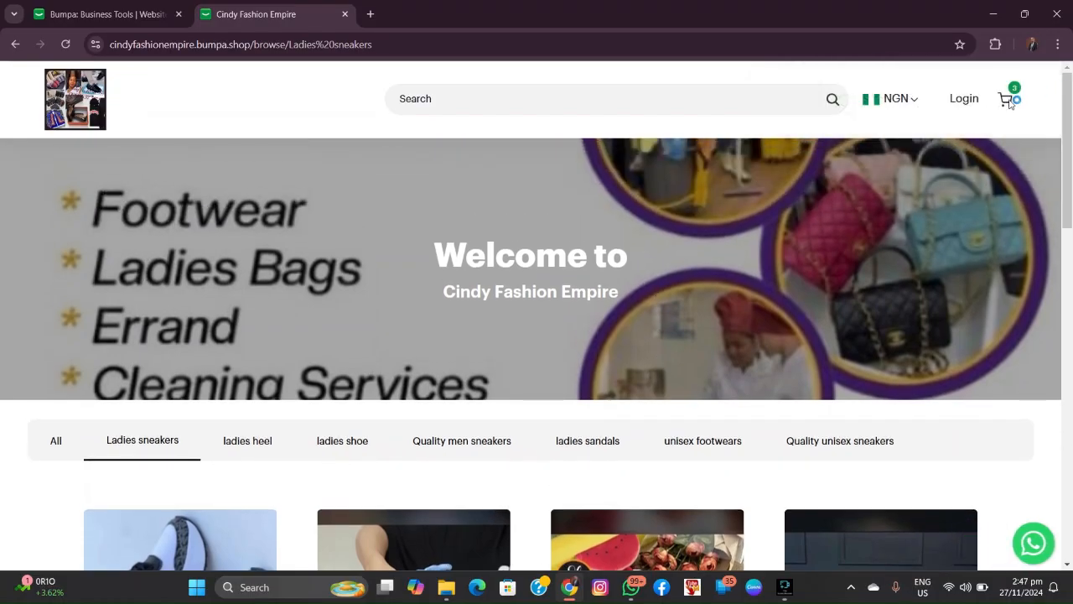
{"action": "left_click", "coordinate": [1010, 94]}
{"action": "scroll", "coordinate": [805, 304], "scroll_direction": "down", "scroll_amount": 1}
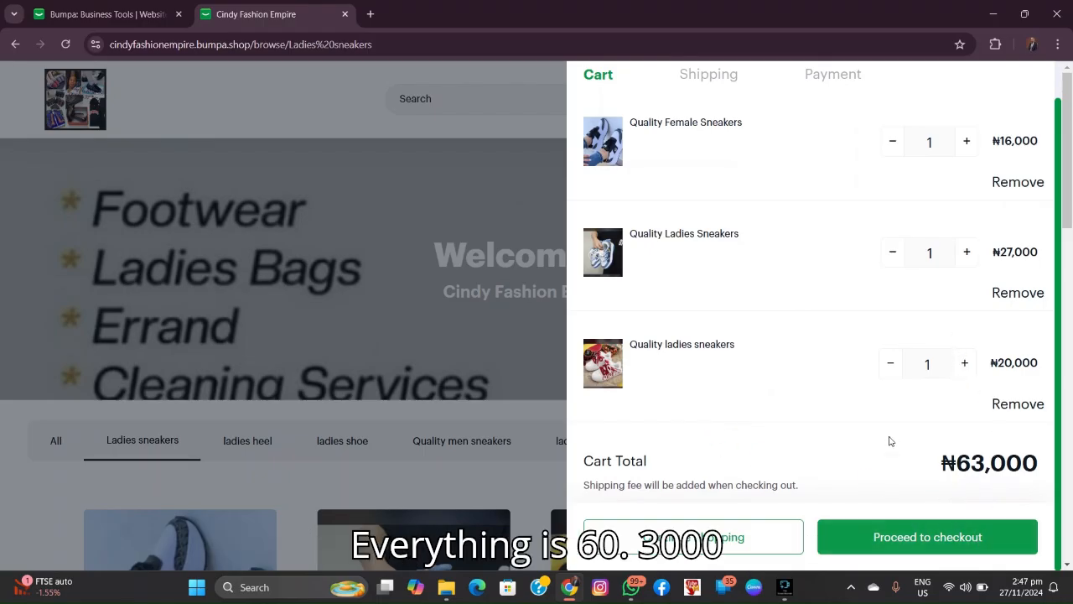
Step: Advance from the cart to checkout's shipping-address step, selecting the first-name field
{"action": "left_click", "coordinate": [902, 541]}
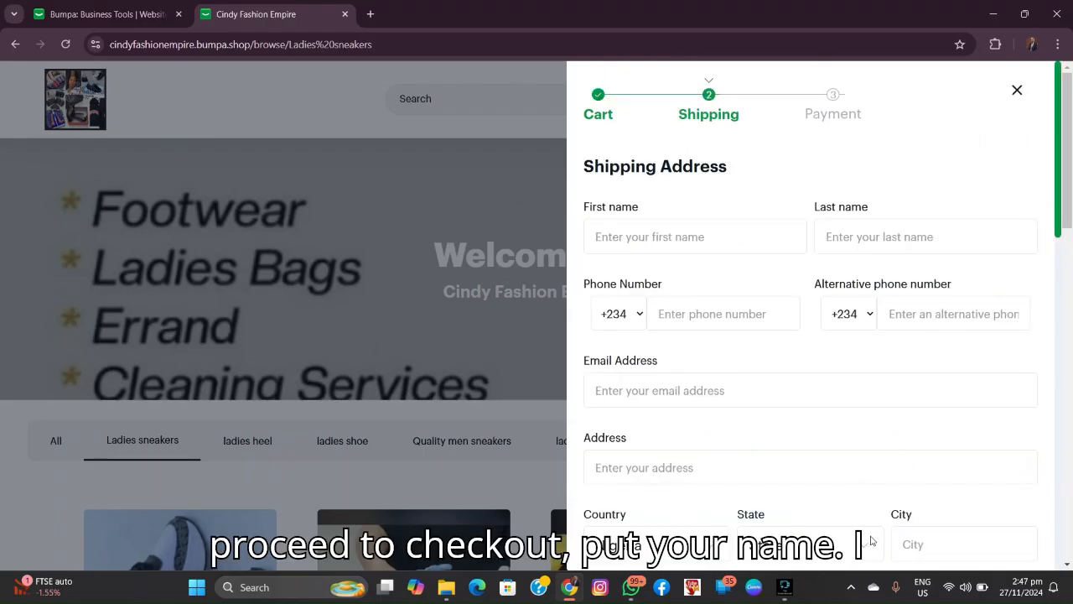
{"action": "left_click", "coordinate": [659, 239]}
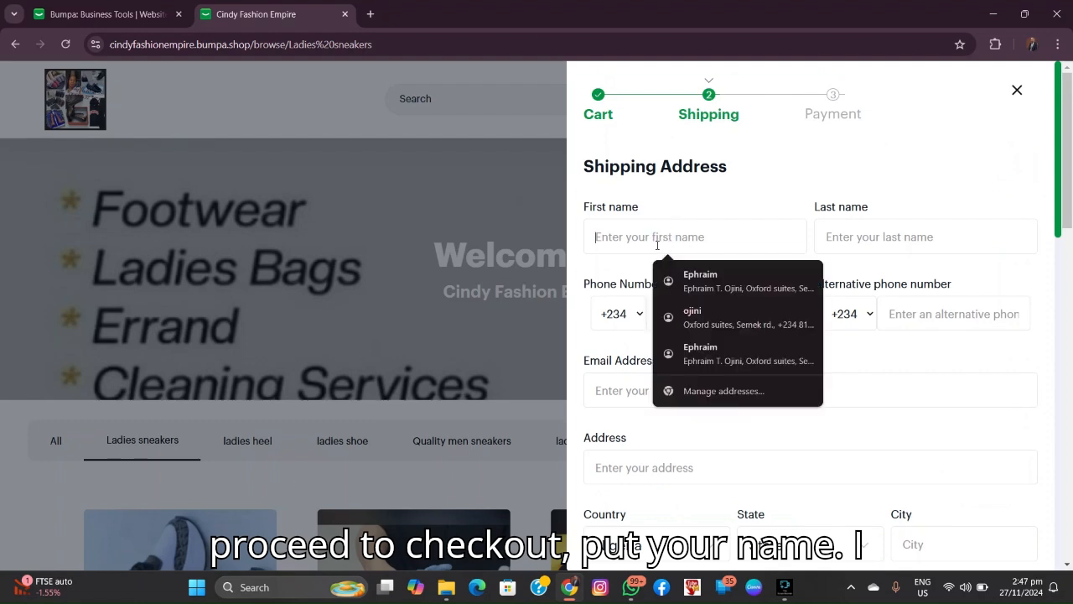
{"action": "scroll", "coordinate": [637, 384], "scroll_direction": "down", "scroll_amount": 4}
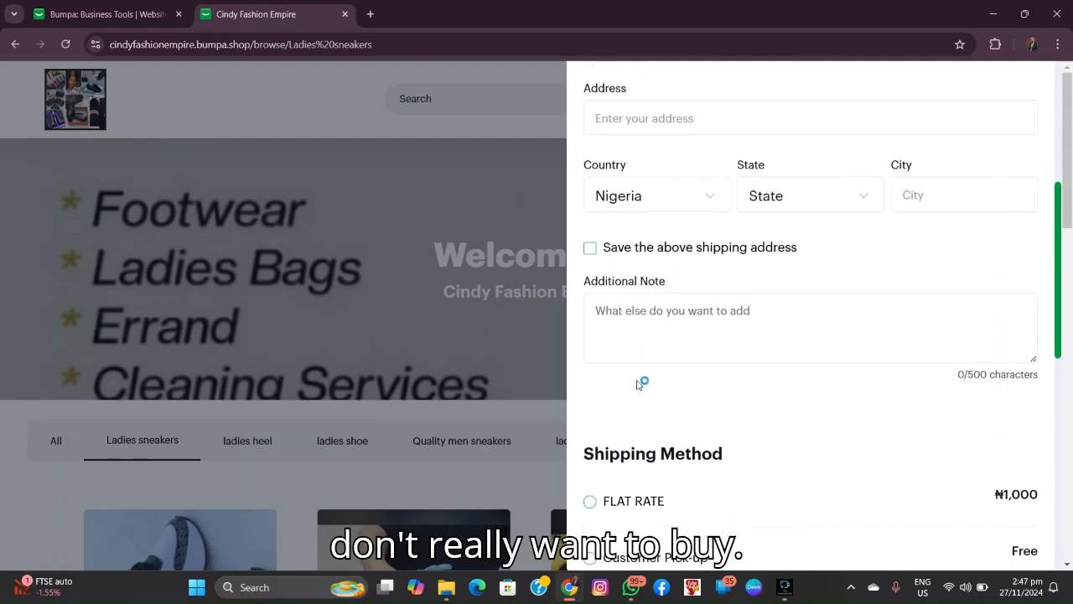
{"action": "scroll", "coordinate": [637, 378], "scroll_direction": "down", "scroll_amount": 5}
{"action": "scroll", "coordinate": [637, 372], "scroll_direction": "up", "scroll_amount": 8}
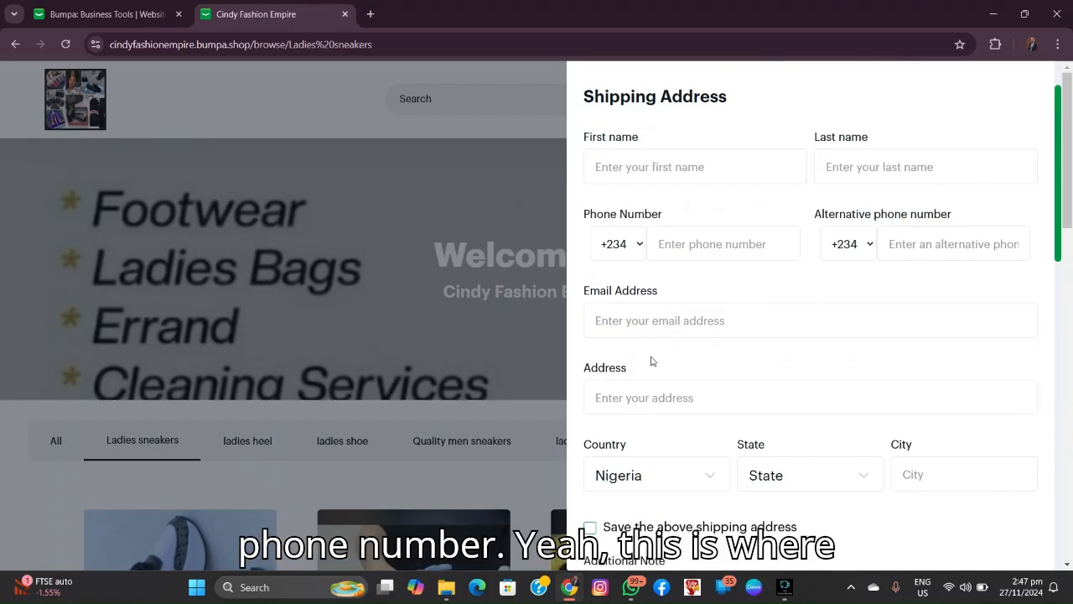
Step: Look over checkout's shipping, coupon and order summary, then return to the Bumpa homepage tab
{"action": "scroll", "coordinate": [652, 362], "scroll_direction": "down", "scroll_amount": 2}
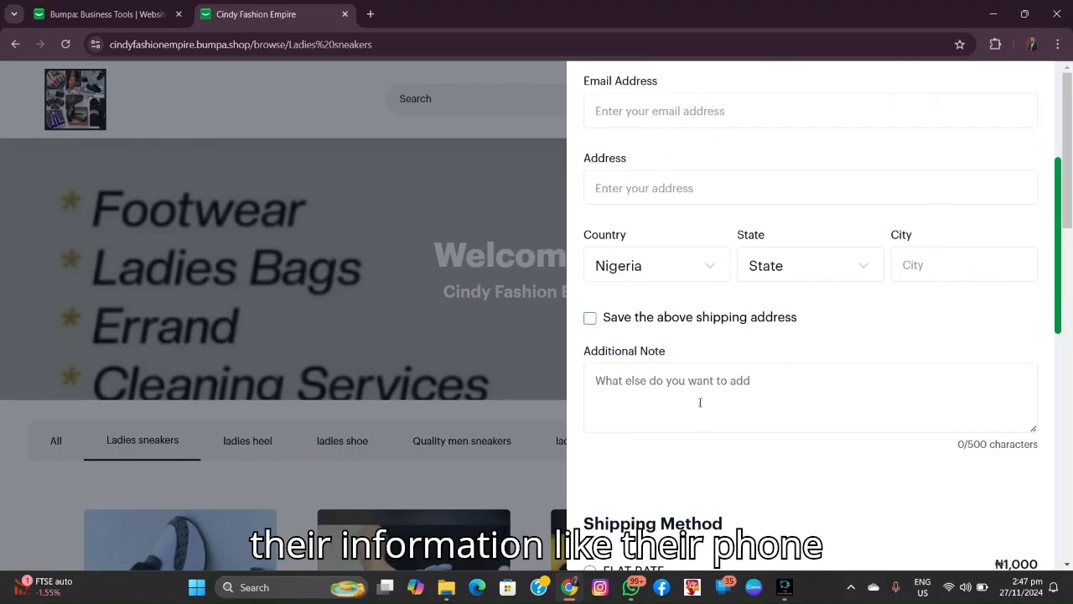
{"action": "scroll", "coordinate": [700, 402], "scroll_direction": "down", "scroll_amount": 3}
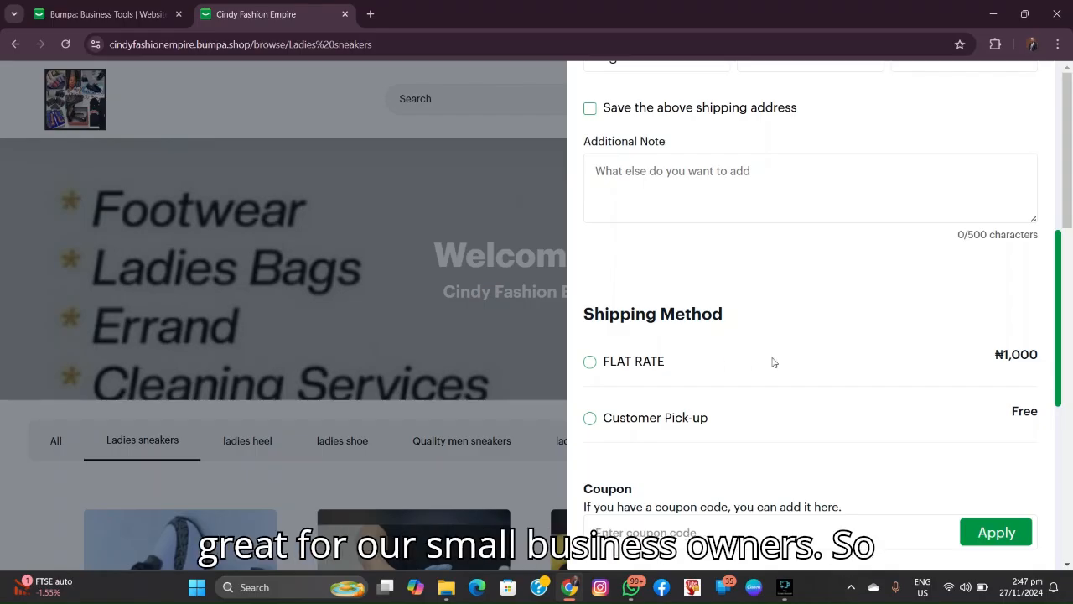
{"action": "scroll", "coordinate": [774, 362], "scroll_direction": "down", "scroll_amount": 1}
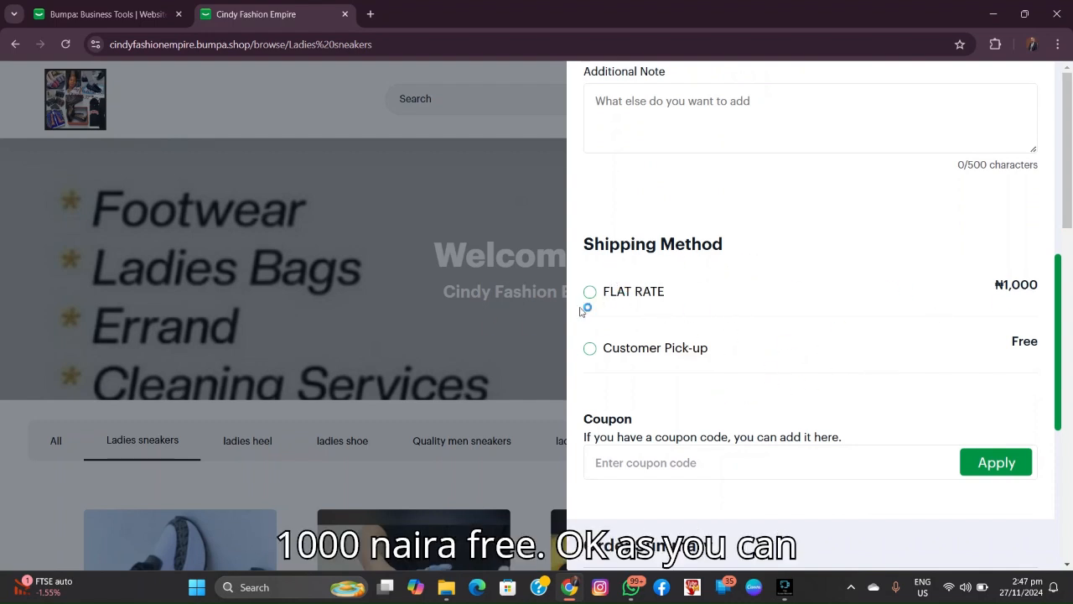
{"action": "scroll", "coordinate": [747, 336], "scroll_direction": "down", "scroll_amount": 2}
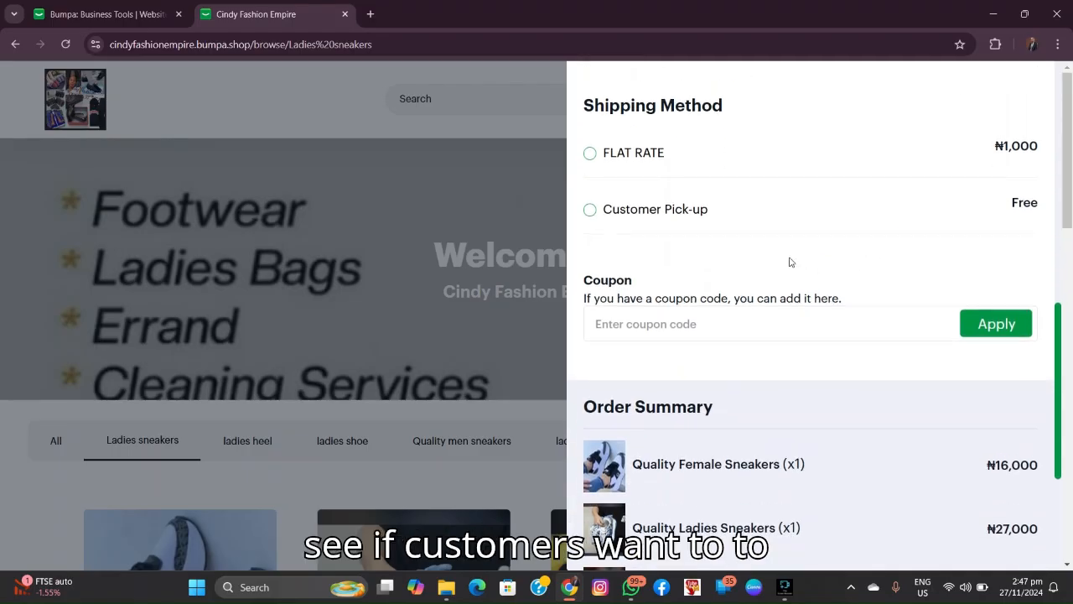
{"action": "scroll", "coordinate": [772, 260], "scroll_direction": "up", "scroll_amount": 1}
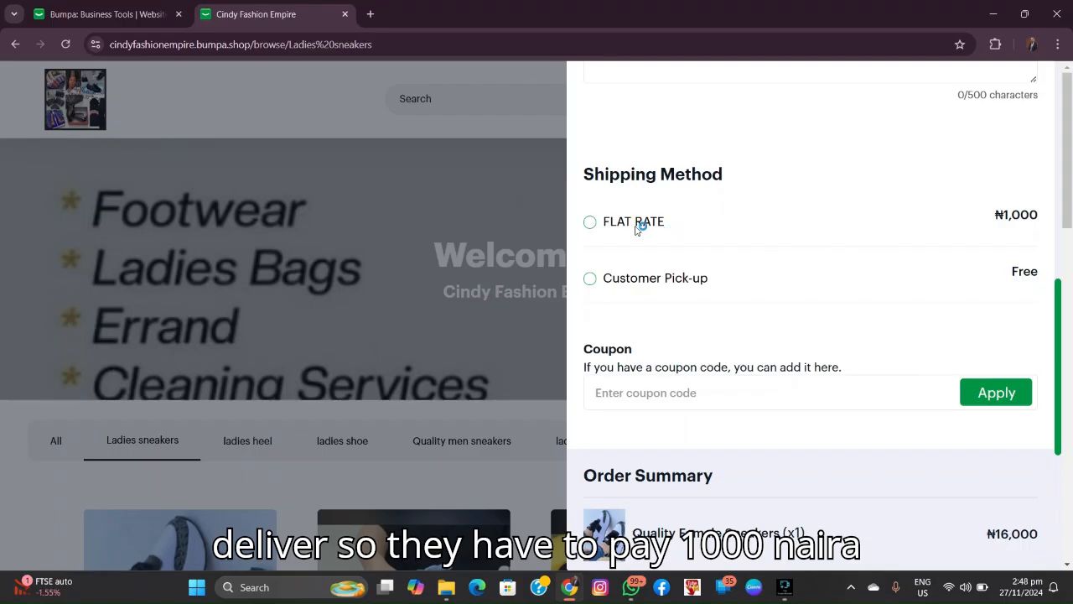
{"action": "scroll", "coordinate": [738, 292], "scroll_direction": "down", "scroll_amount": 2}
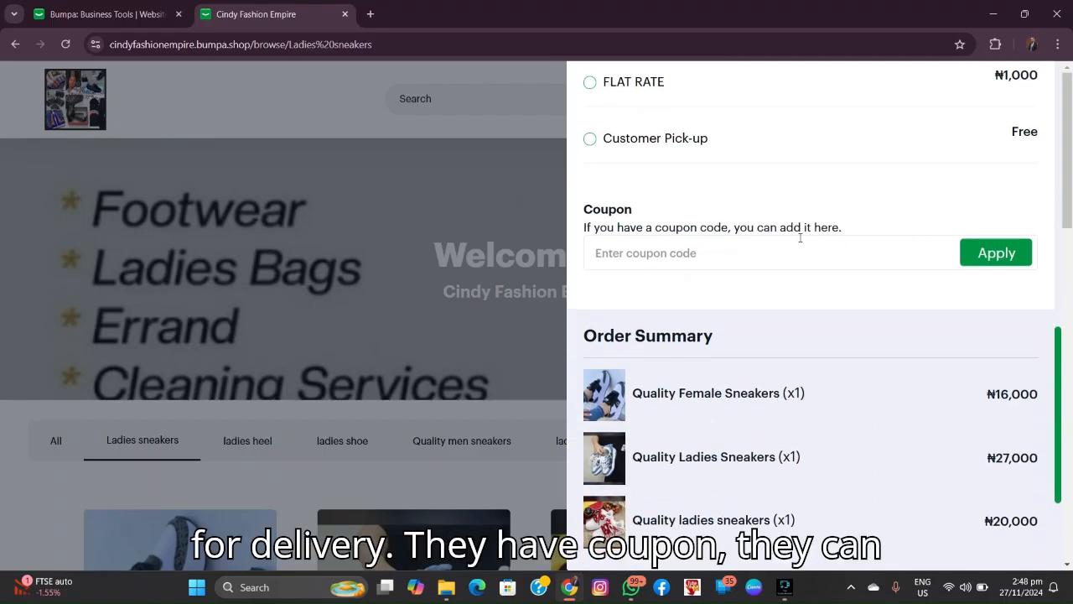
{"action": "scroll", "coordinate": [929, 275], "scroll_direction": "down", "scroll_amount": 3}
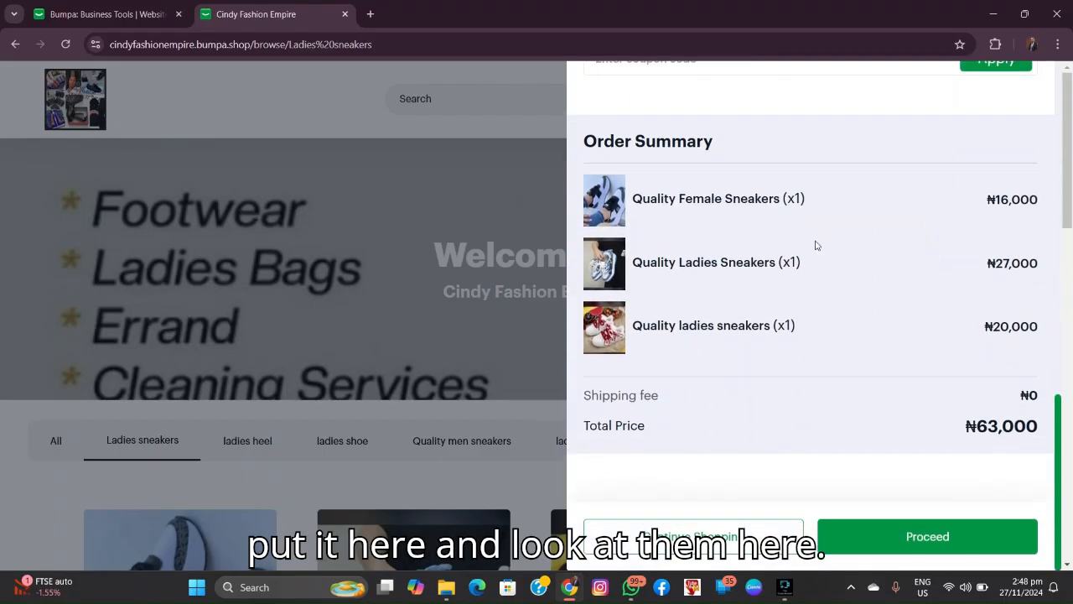
{"action": "scroll", "coordinate": [814, 258], "scroll_direction": "down", "scroll_amount": 3}
{"action": "scroll", "coordinate": [936, 453], "scroll_direction": "down", "scroll_amount": 2}
{"action": "scroll", "coordinate": [933, 428], "scroll_direction": "up", "scroll_amount": 5}
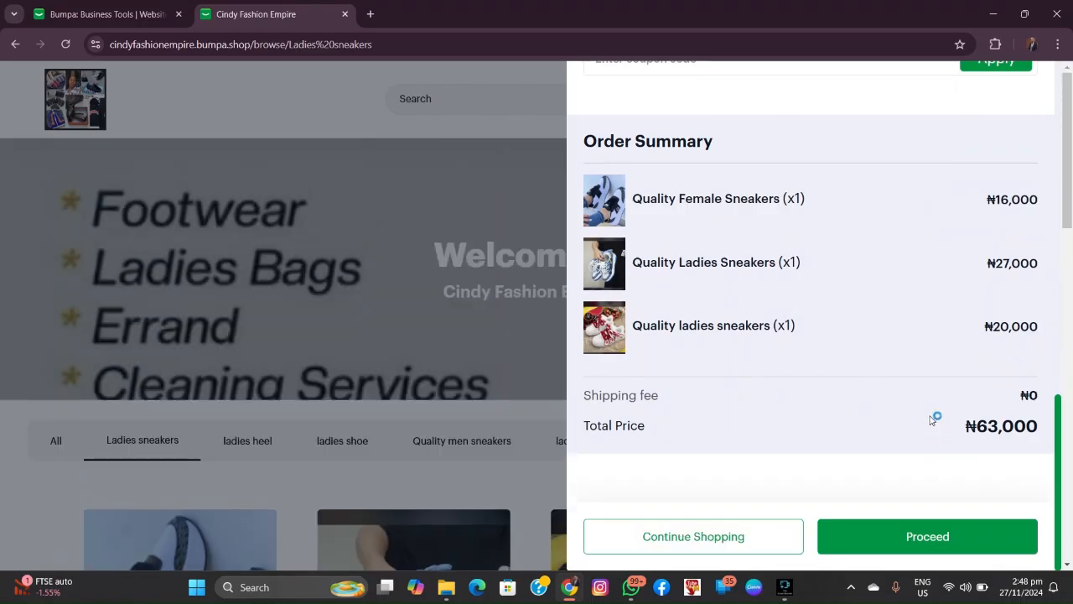
{"action": "scroll", "coordinate": [933, 402], "scroll_direction": "up", "scroll_amount": 10}
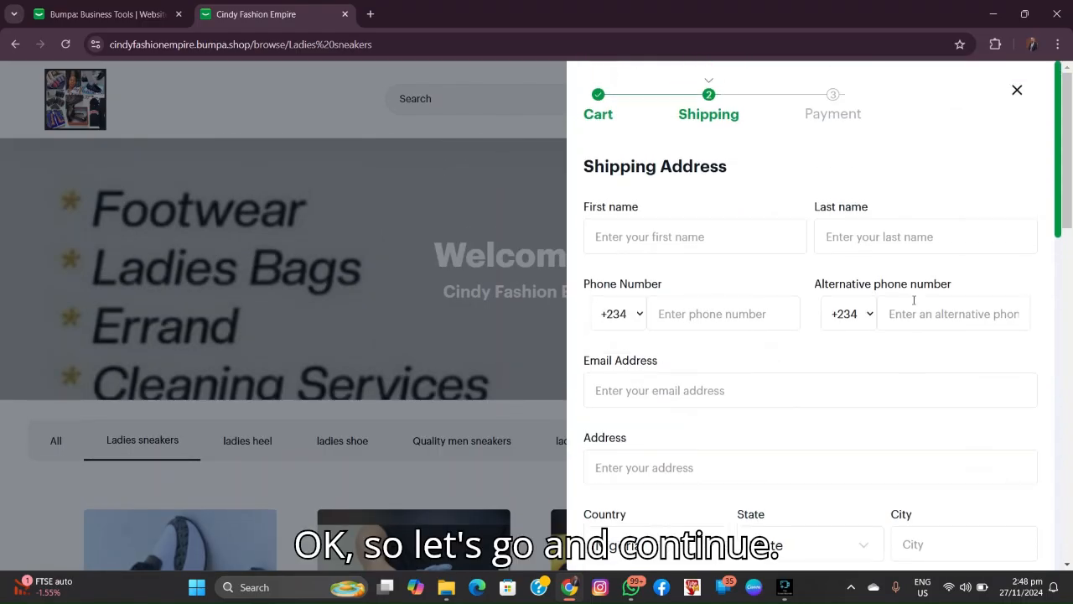
{"action": "left_click", "coordinate": [89, 14]}
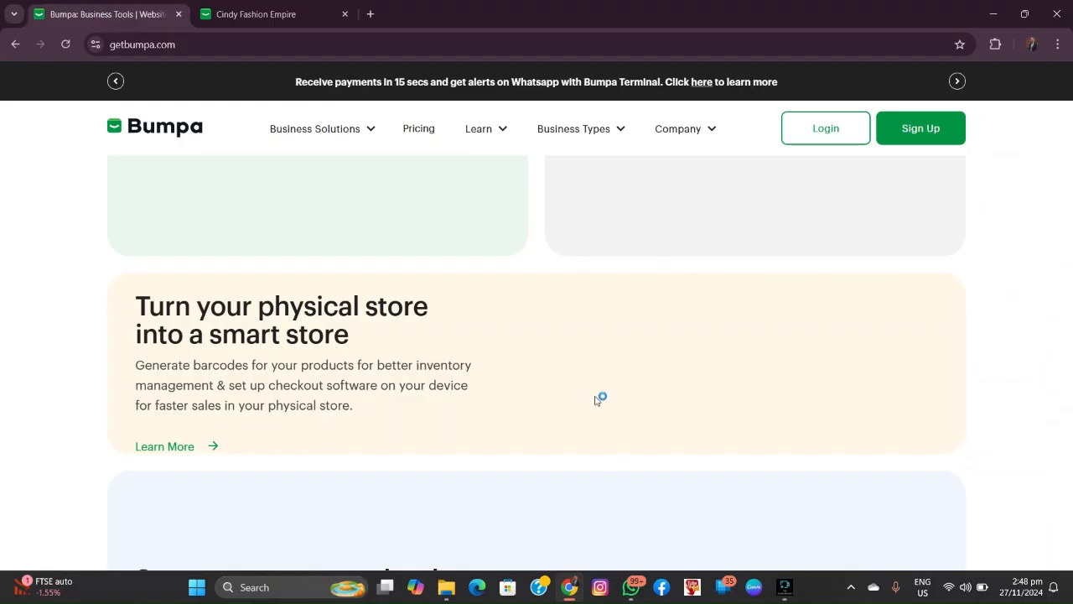
{"action": "scroll", "coordinate": [669, 432], "scroll_direction": "down", "scroll_amount": 5}
{"action": "scroll", "coordinate": [663, 431], "scroll_direction": "down", "scroll_amount": 6}
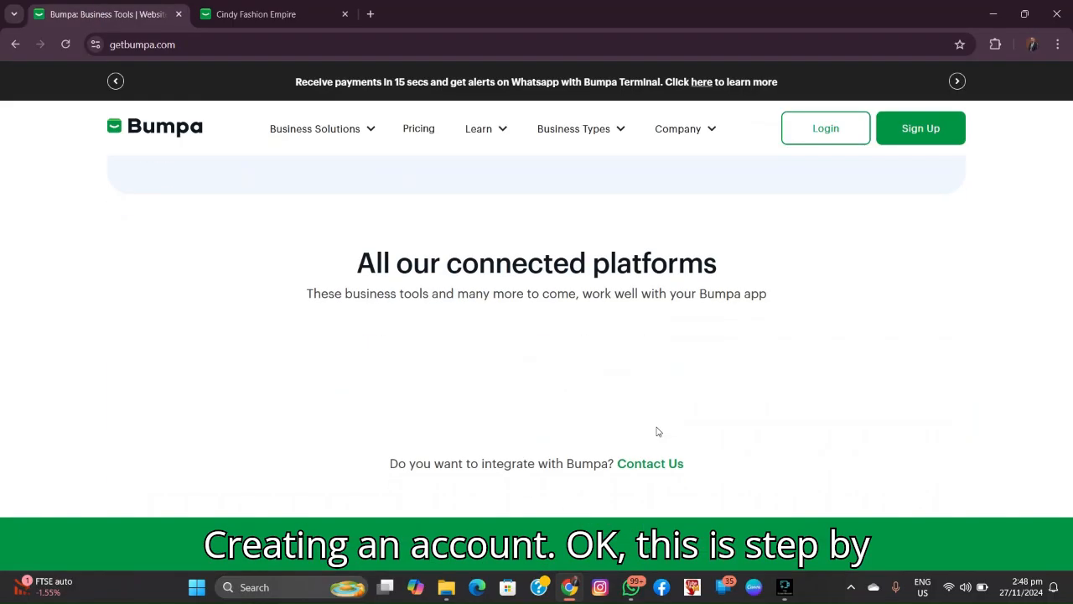
{"action": "scroll", "coordinate": [655, 427], "scroll_direction": "down", "scroll_amount": 7}
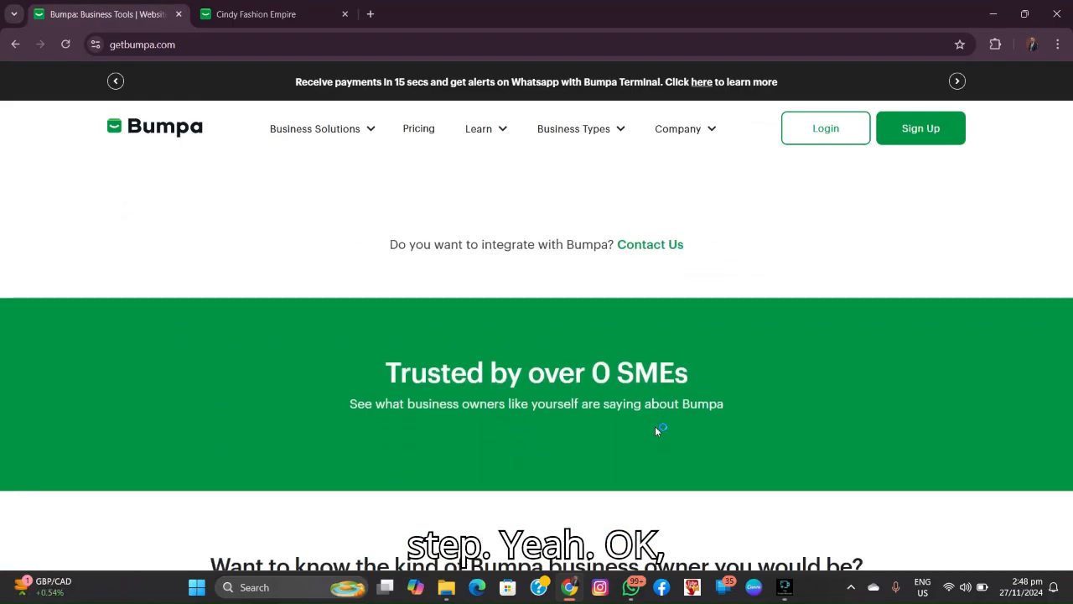
{"action": "scroll", "coordinate": [655, 425], "scroll_direction": "up", "scroll_amount": 6}
{"action": "scroll", "coordinate": [654, 419], "scroll_direction": "down", "scroll_amount": 8}
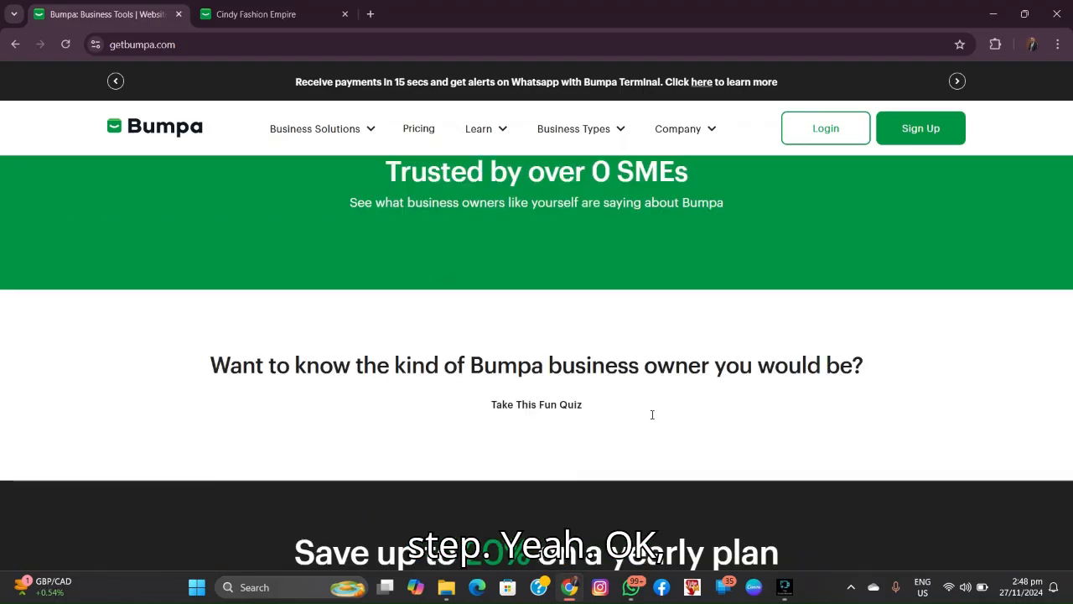
{"action": "scroll", "coordinate": [481, 373], "scroll_direction": "down", "scroll_amount": 1}
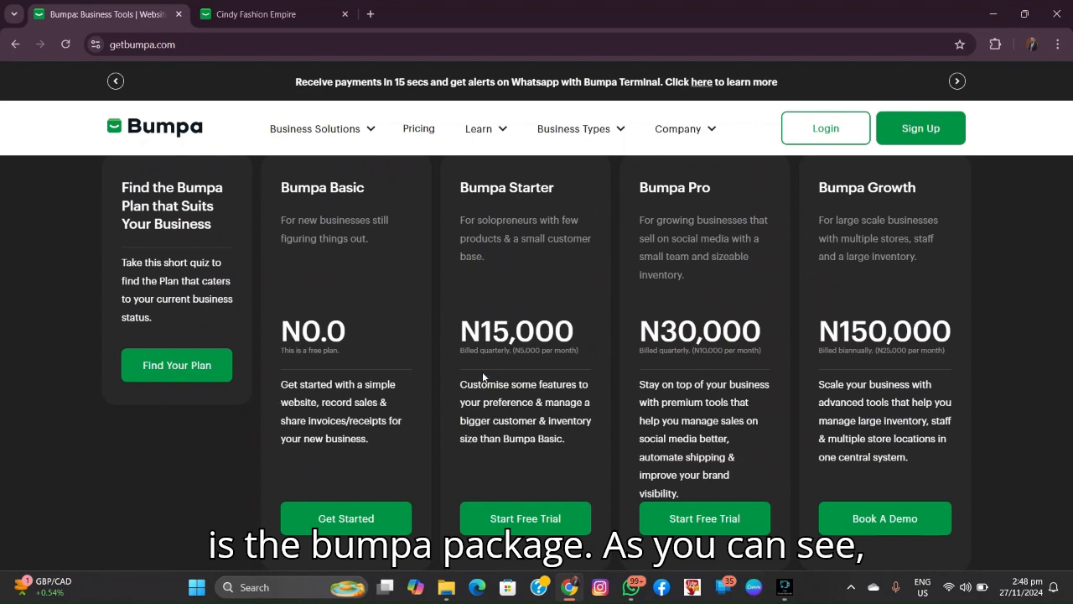
{"action": "scroll", "coordinate": [480, 374], "scroll_direction": "up", "scroll_amount": 2}
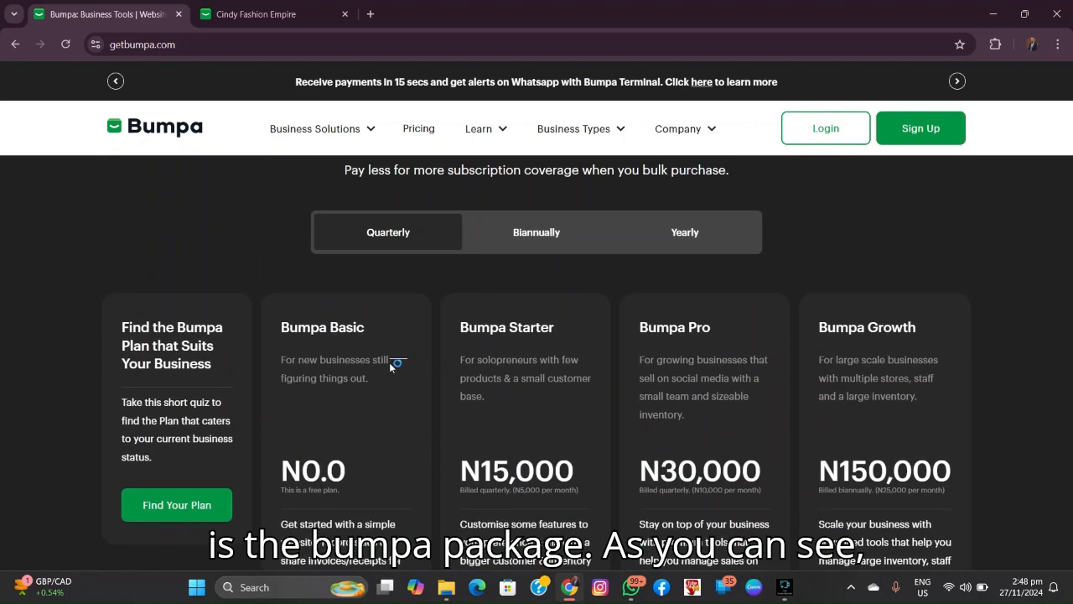
{"action": "scroll", "coordinate": [346, 448], "scroll_direction": "down", "scroll_amount": 2}
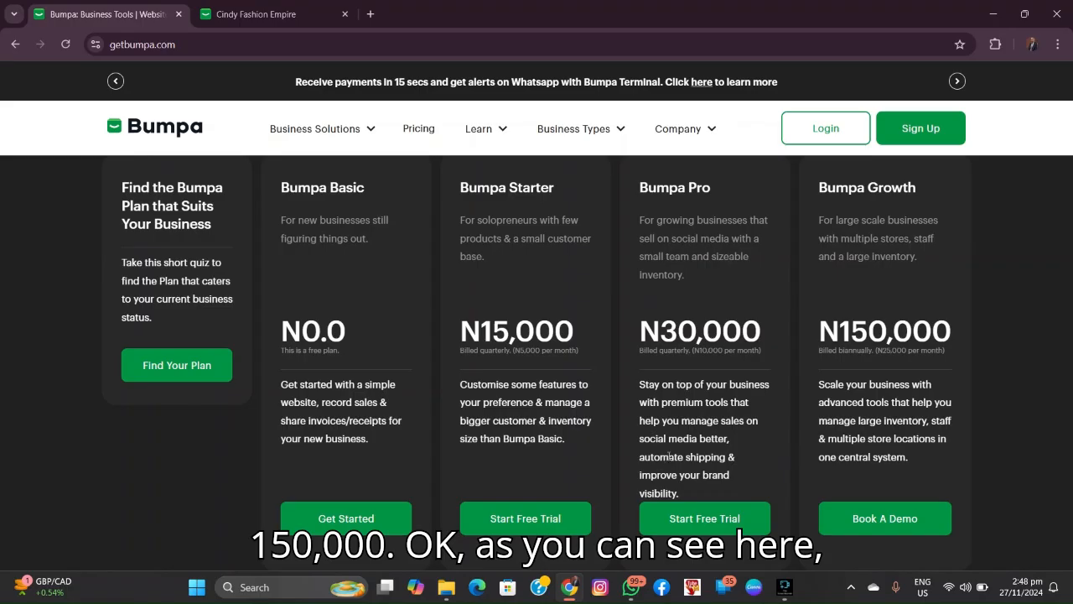
{"action": "scroll", "coordinate": [710, 426], "scroll_direction": "down", "scroll_amount": 4}
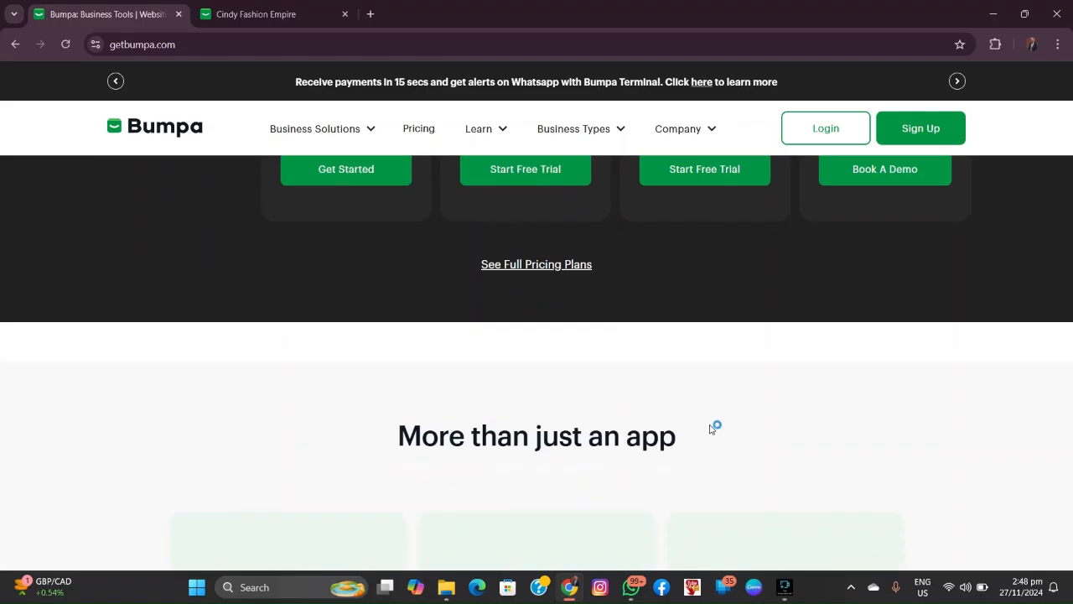
{"action": "scroll", "coordinate": [710, 428], "scroll_direction": "up", "scroll_amount": 8}
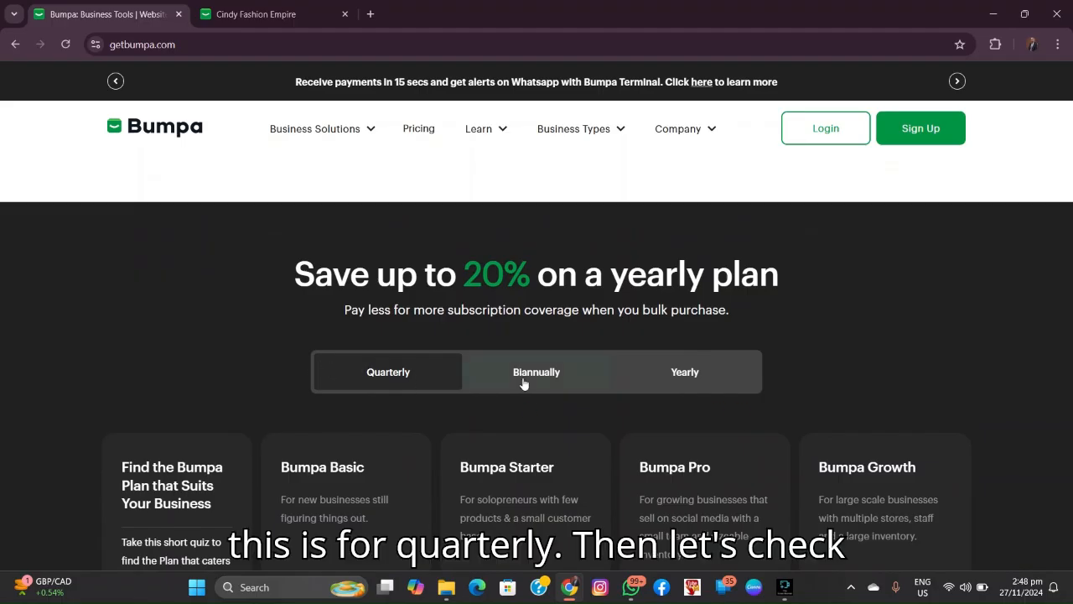
{"action": "left_click", "coordinate": [683, 373]}
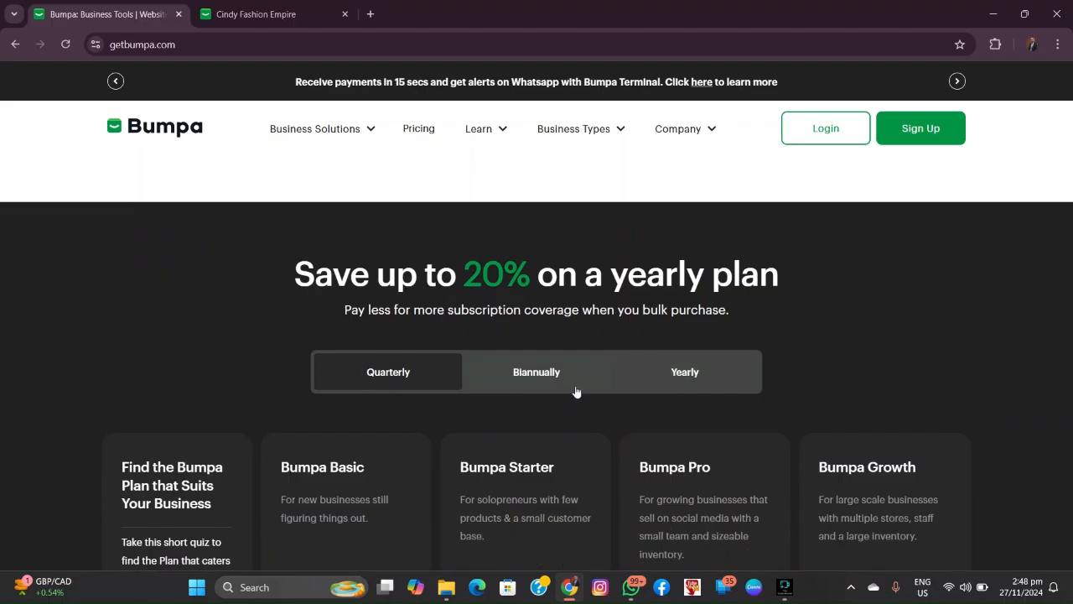
{"action": "left_click", "coordinate": [524, 362]}
{"action": "left_click", "coordinate": [677, 371]}
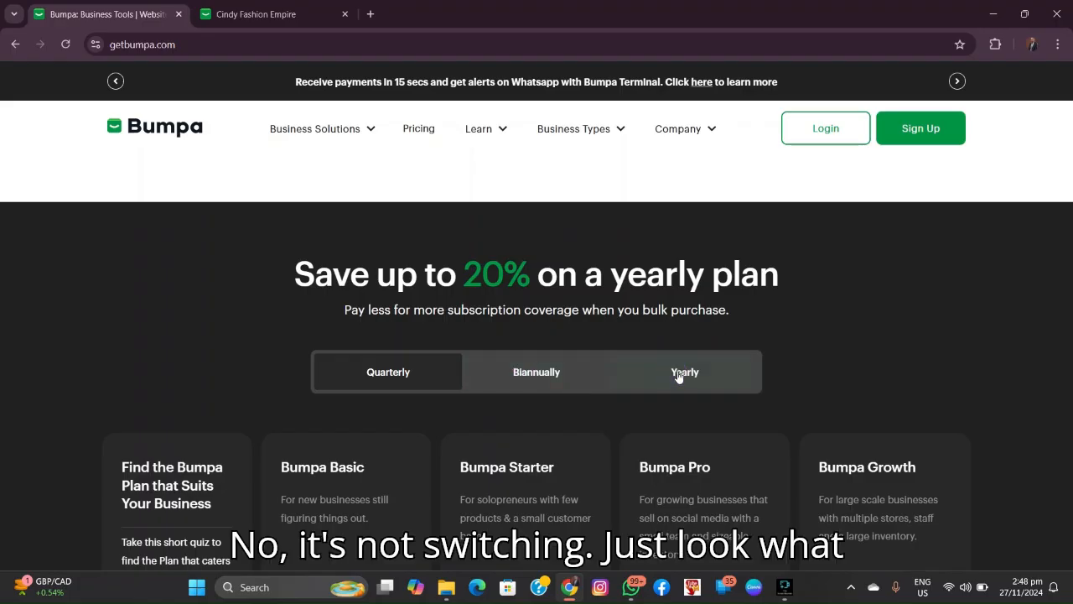
{"action": "left_click", "coordinate": [679, 372]}
{"action": "scroll", "coordinate": [604, 369], "scroll_direction": "down", "scroll_amount": 3}
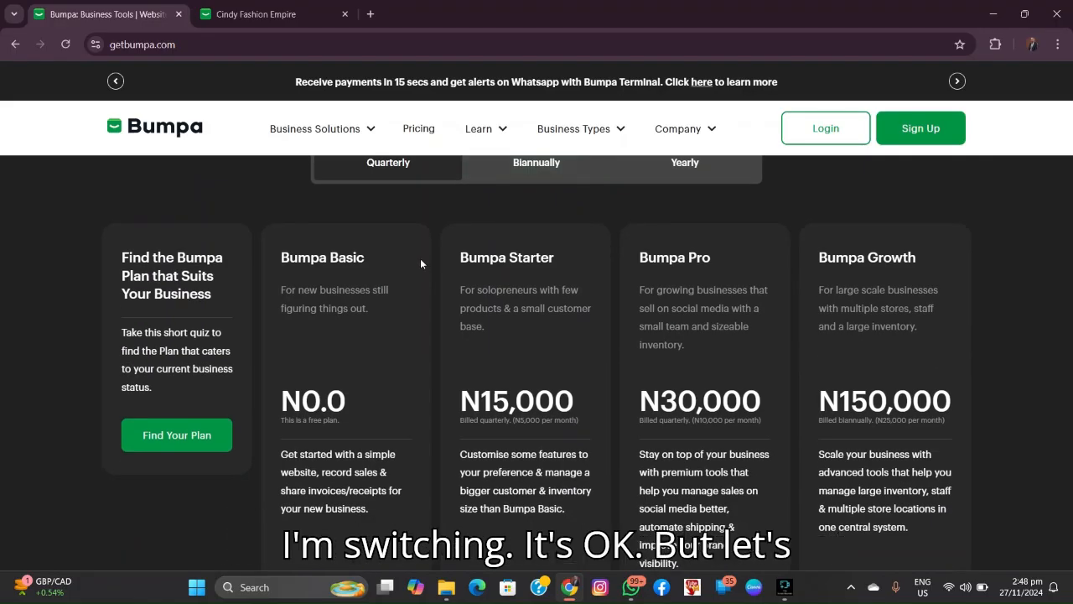
{"action": "scroll", "coordinate": [420, 264], "scroll_direction": "down", "scroll_amount": 3}
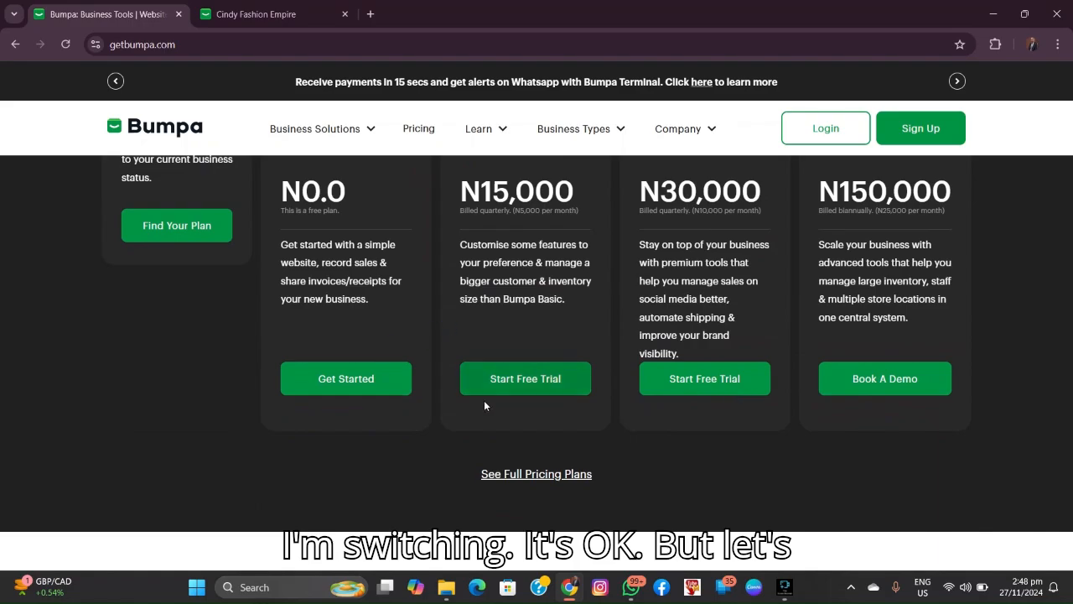
{"action": "left_click", "coordinate": [546, 476]}
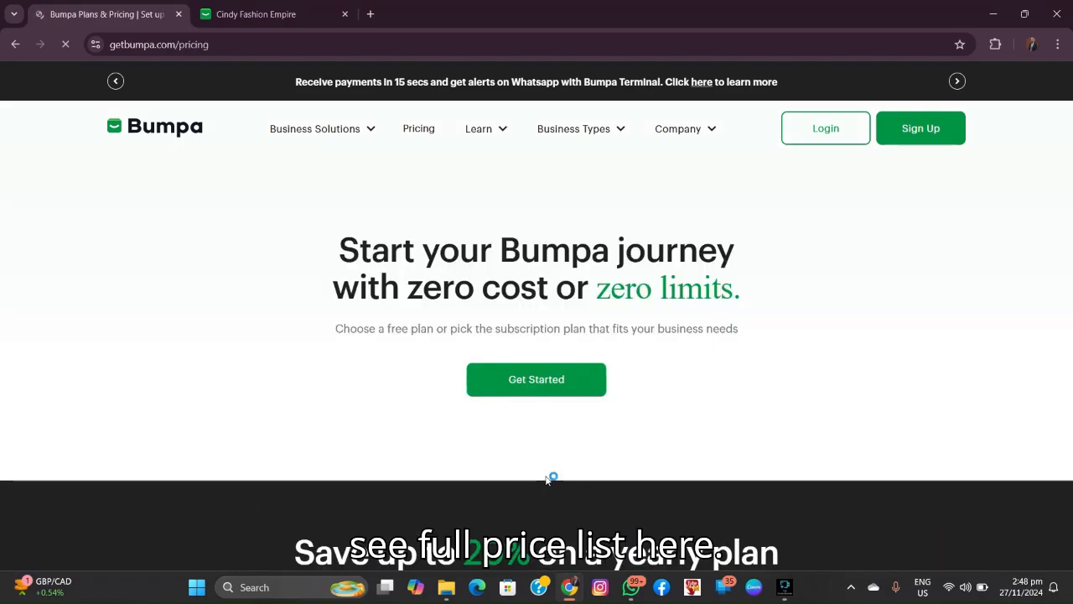
{"action": "scroll", "coordinate": [587, 461], "scroll_direction": "down", "scroll_amount": 3}
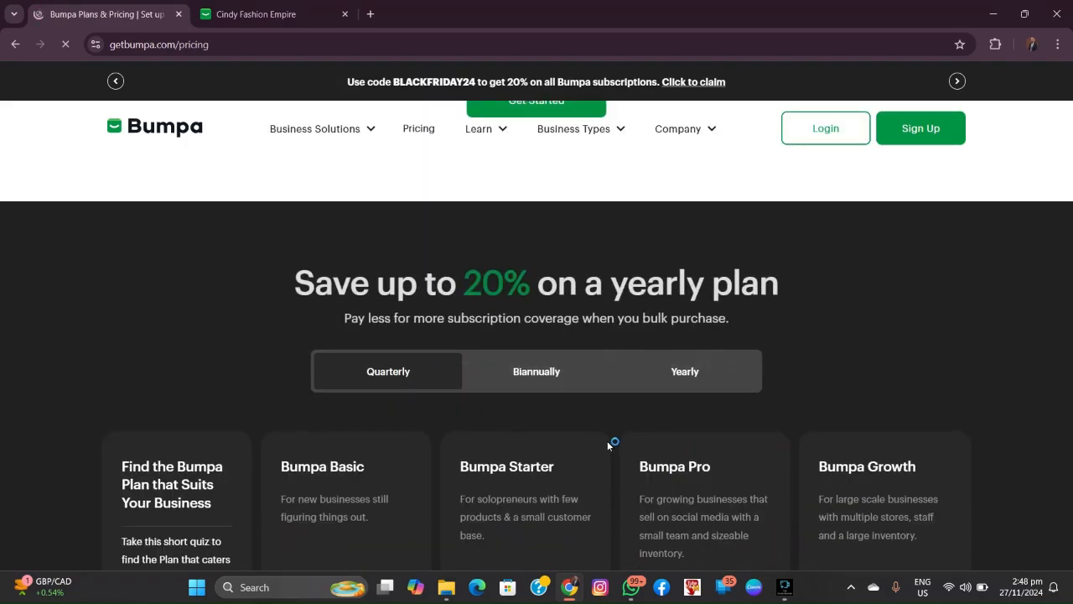
{"action": "scroll", "coordinate": [608, 442], "scroll_direction": "down", "scroll_amount": 10}
{"action": "scroll", "coordinate": [609, 445], "scroll_direction": "down", "scroll_amount": 1}
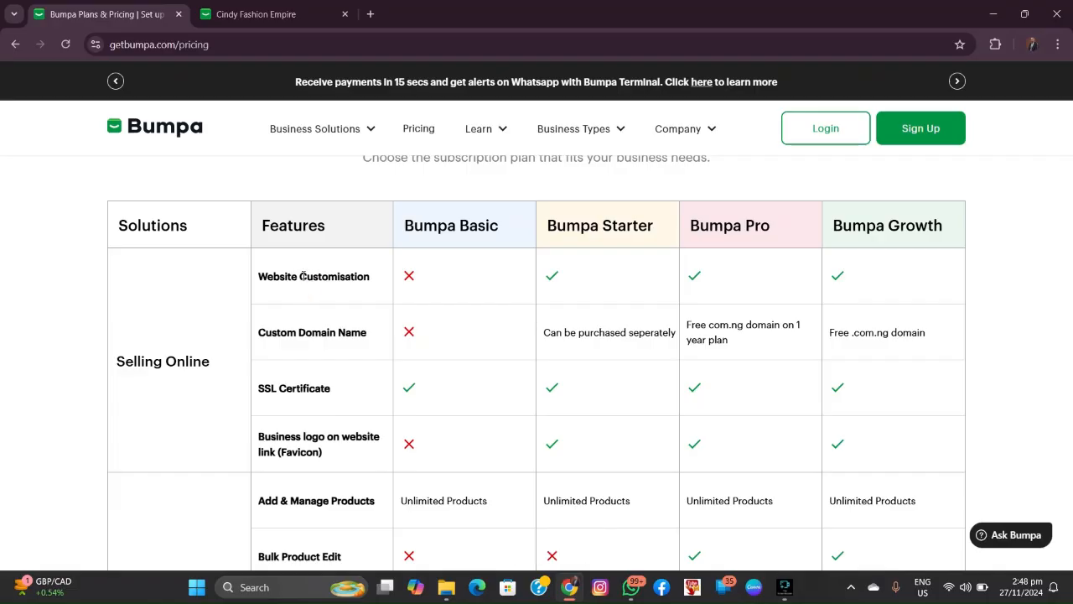
{"action": "scroll", "coordinate": [303, 270], "scroll_direction": "down", "scroll_amount": 1}
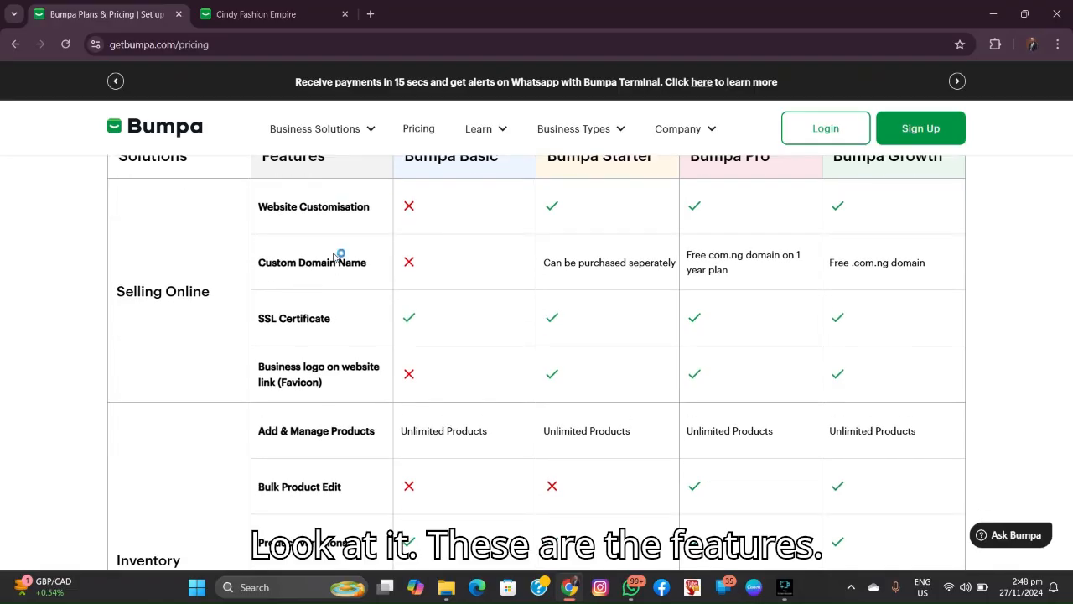
{"action": "scroll", "coordinate": [334, 255], "scroll_direction": "up", "scroll_amount": 2}
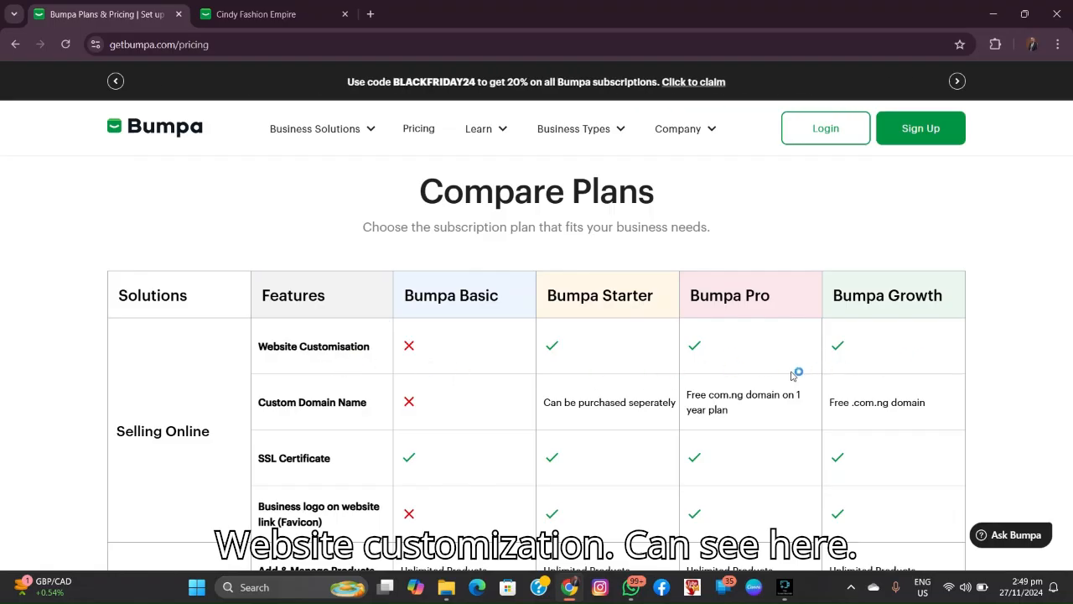
{"action": "scroll", "coordinate": [780, 376], "scroll_direction": "down", "scroll_amount": 1}
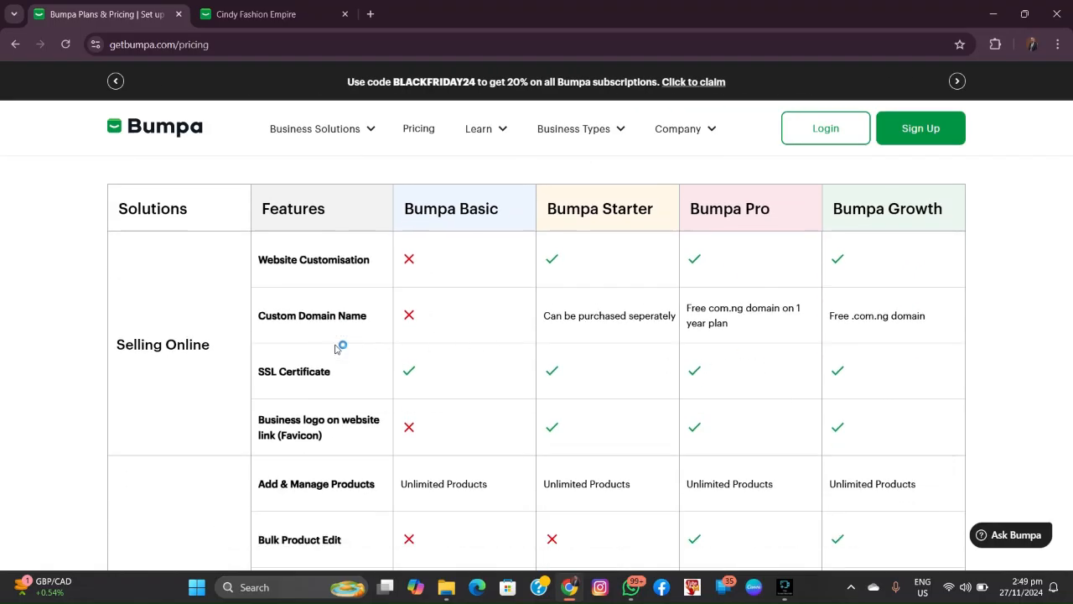
{"action": "scroll", "coordinate": [336, 348], "scroll_direction": "down", "scroll_amount": 1}
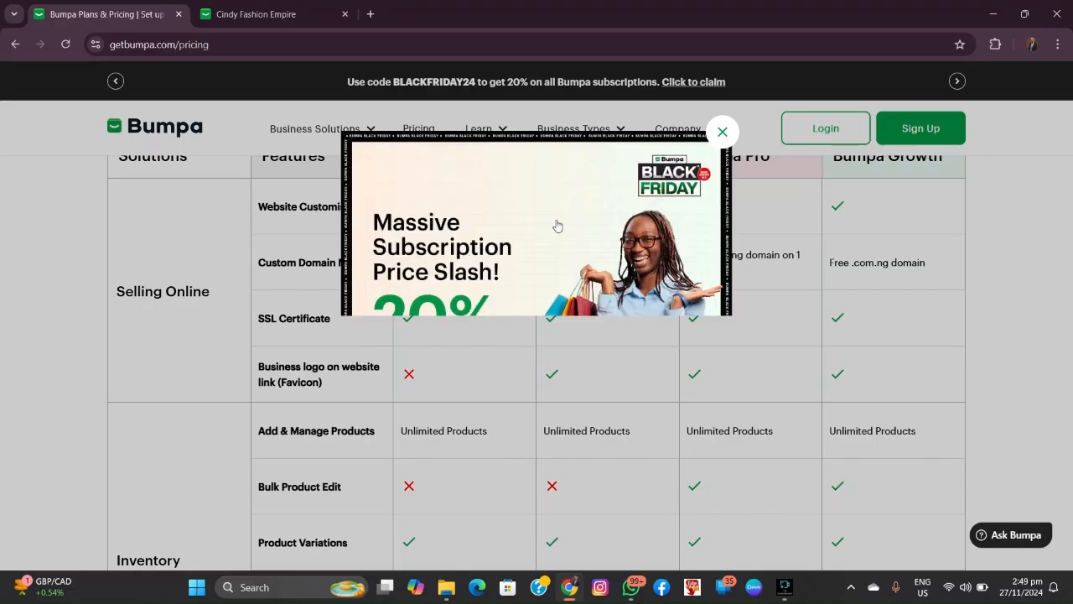
{"action": "left_click", "coordinate": [722, 132]}
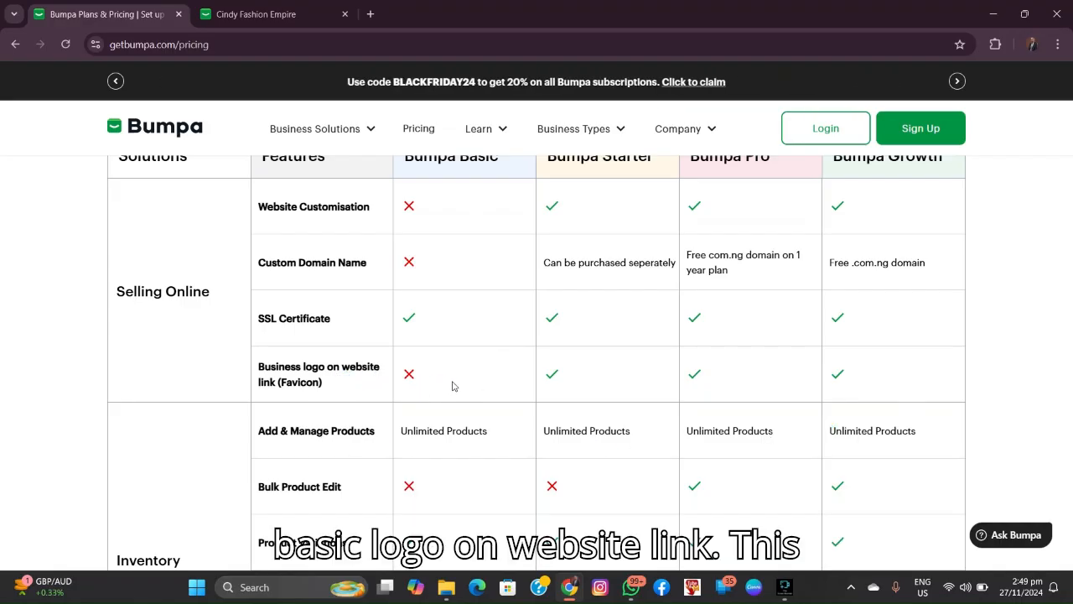
{"action": "scroll", "coordinate": [473, 353], "scroll_direction": "up", "scroll_amount": 1}
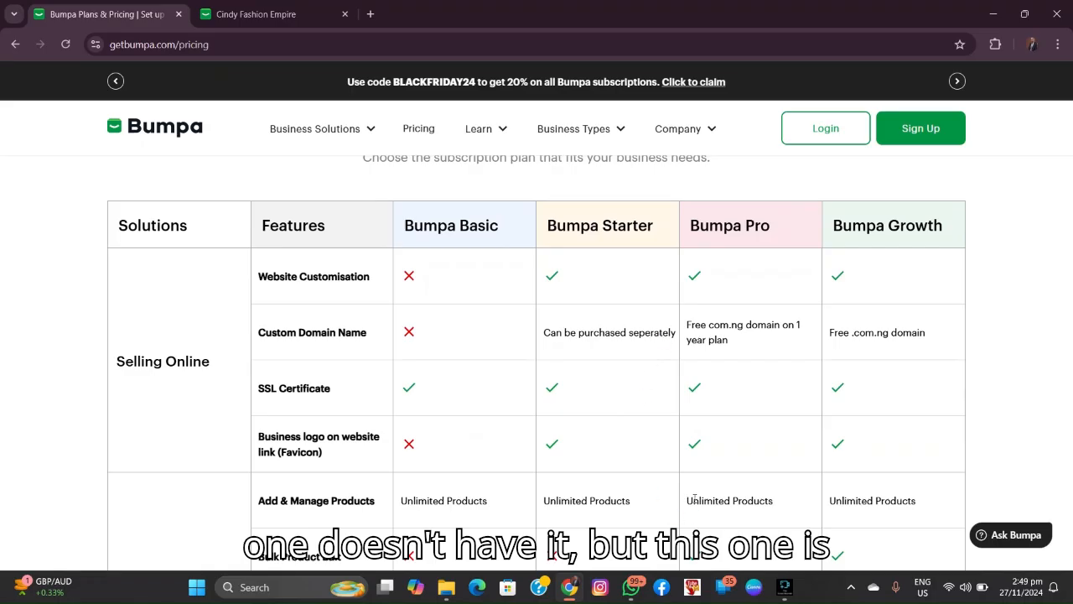
{"action": "scroll", "coordinate": [757, 421], "scroll_direction": "down", "scroll_amount": 3}
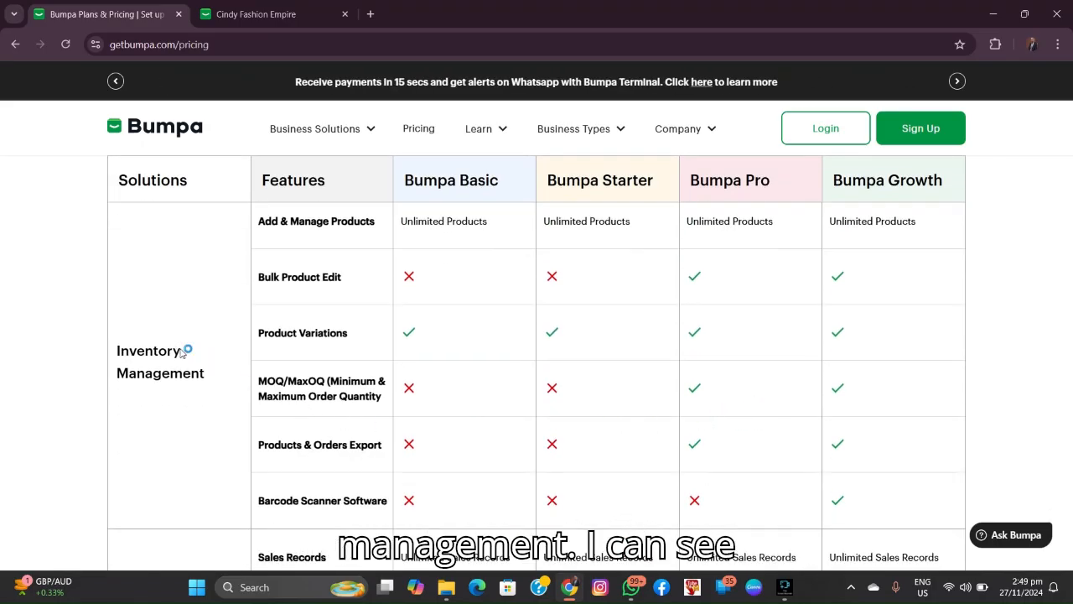
{"action": "scroll", "coordinate": [443, 370], "scroll_direction": "down", "scroll_amount": 2}
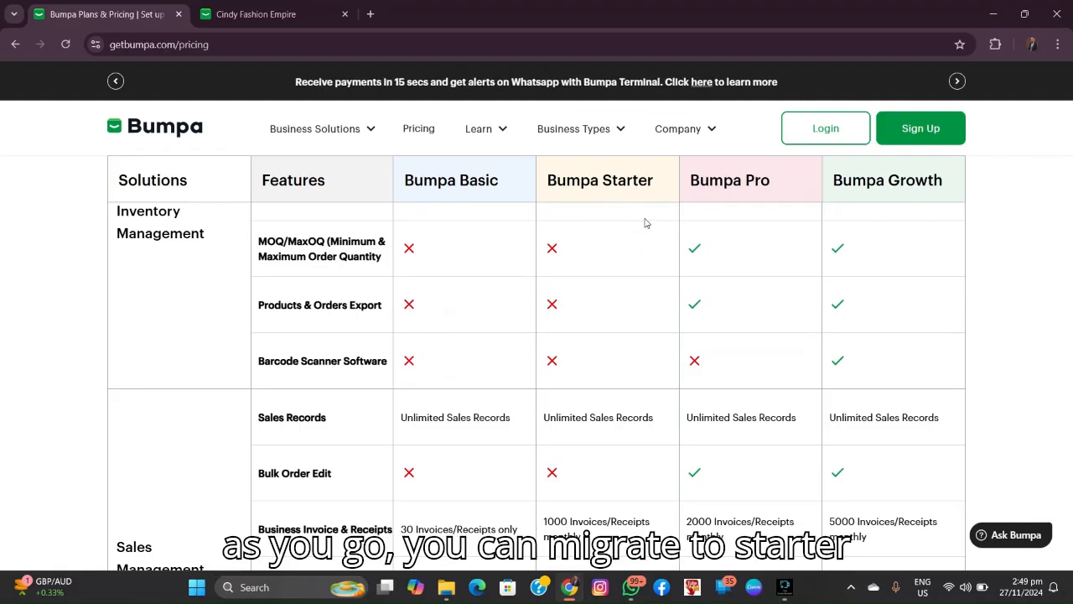
{"action": "scroll", "coordinate": [520, 403], "scroll_direction": "down", "scroll_amount": 3}
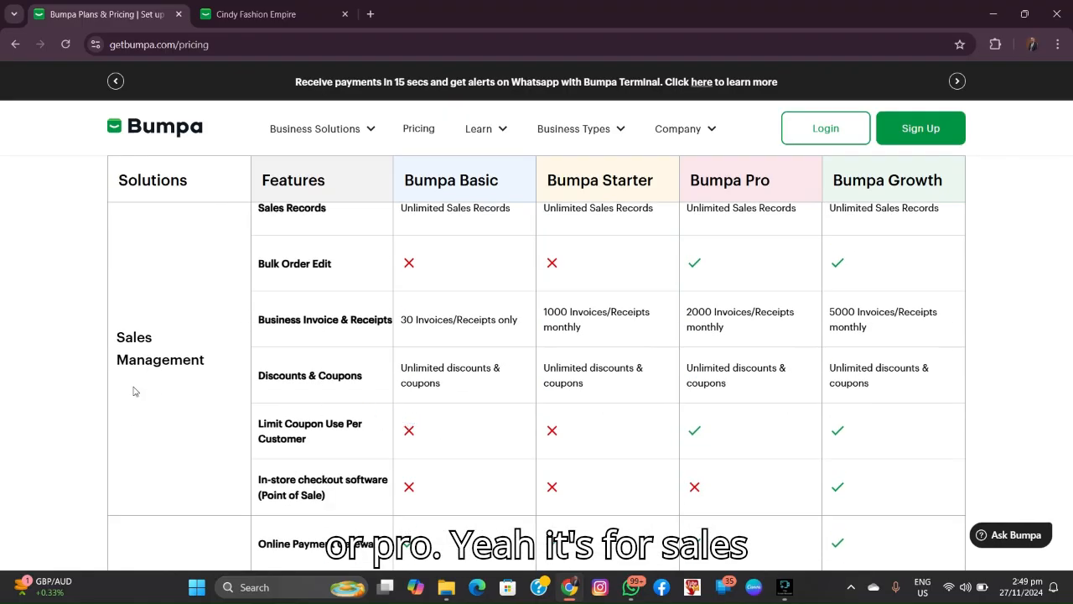
{"action": "scroll", "coordinate": [294, 403], "scroll_direction": "down", "scroll_amount": 3}
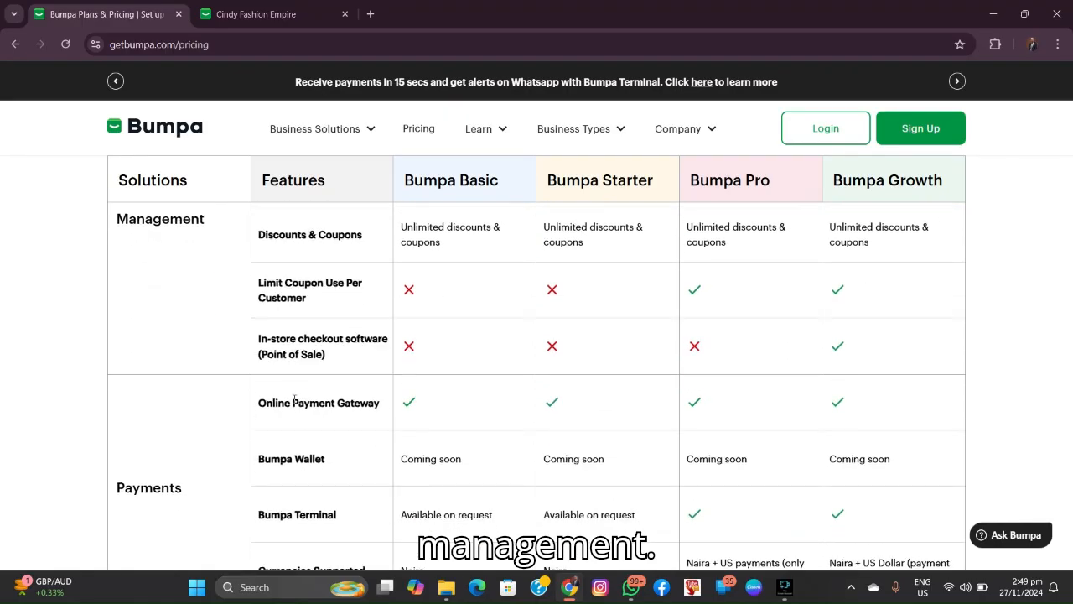
{"action": "scroll", "coordinate": [293, 403], "scroll_direction": "down", "scroll_amount": 2}
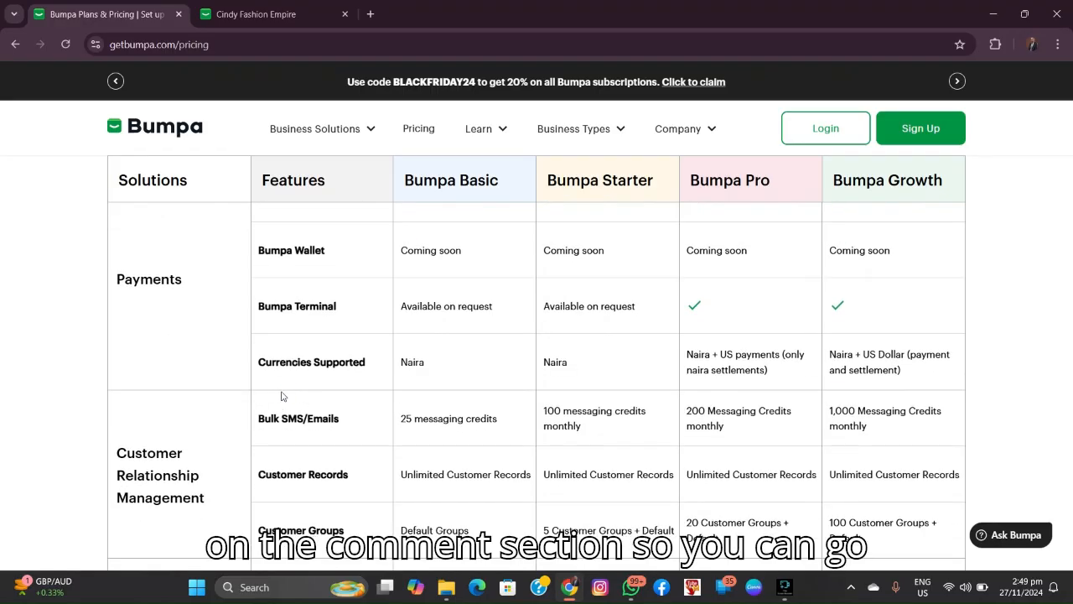
{"action": "scroll", "coordinate": [470, 378], "scroll_direction": "down", "scroll_amount": 2}
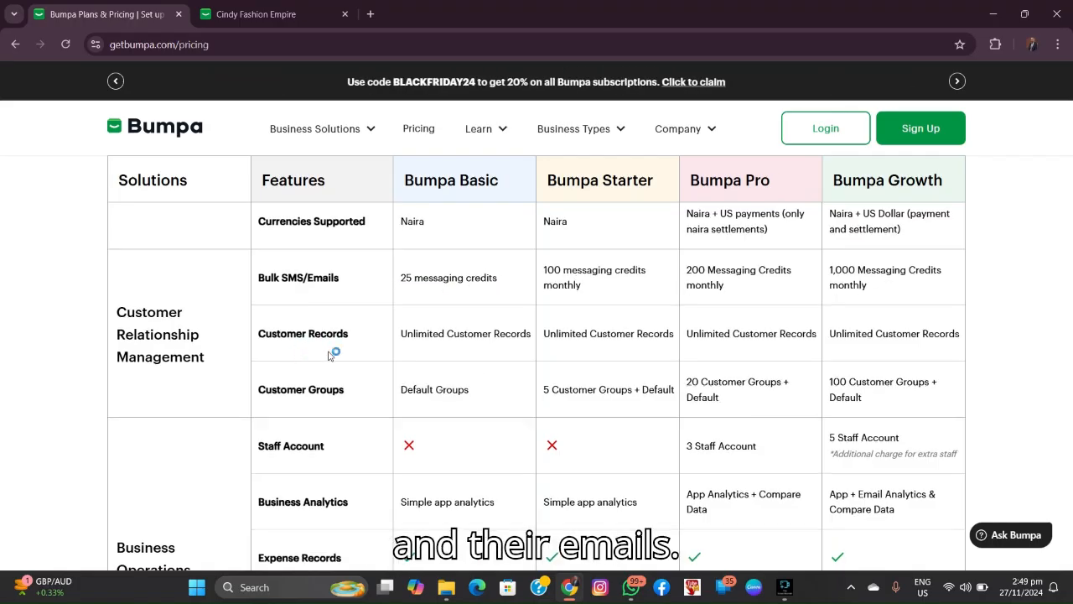
{"action": "scroll", "coordinate": [317, 356], "scroll_direction": "down", "scroll_amount": 2}
{"action": "scroll", "coordinate": [317, 356], "scroll_direction": "down", "scroll_amount": 2}
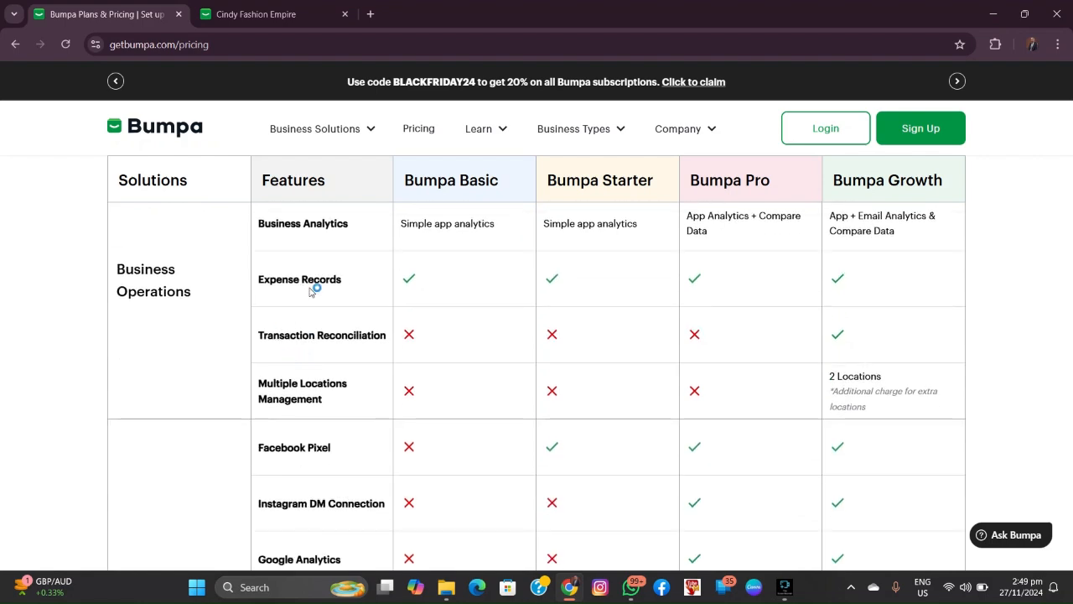
{"action": "scroll", "coordinate": [296, 305], "scroll_direction": "down", "scroll_amount": 2}
{"action": "scroll", "coordinate": [296, 307], "scroll_direction": "down", "scroll_amount": 2}
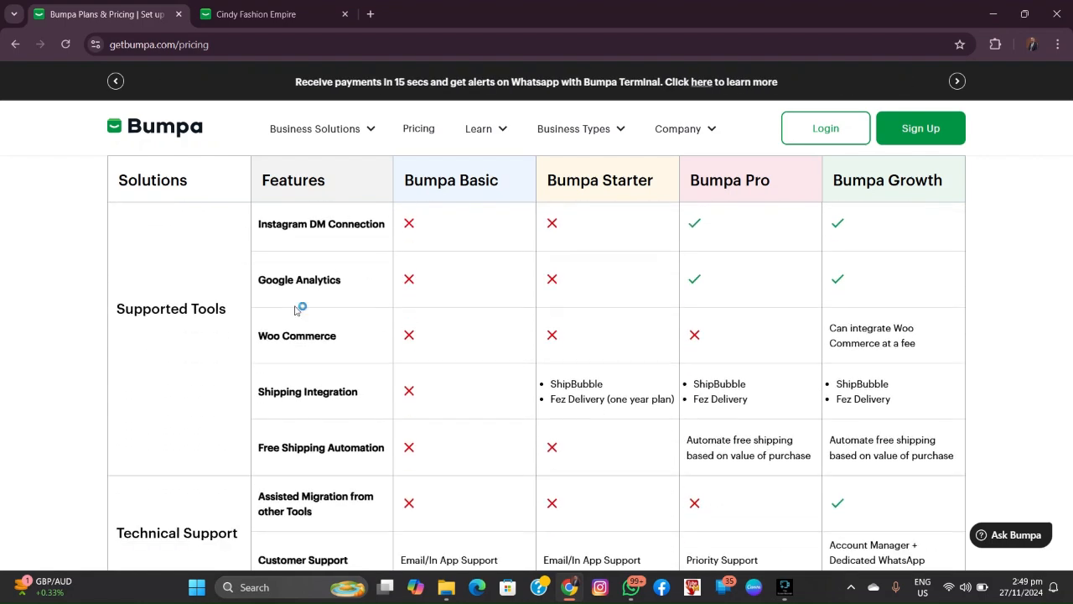
{"action": "scroll", "coordinate": [296, 309], "scroll_direction": "down", "scroll_amount": 2}
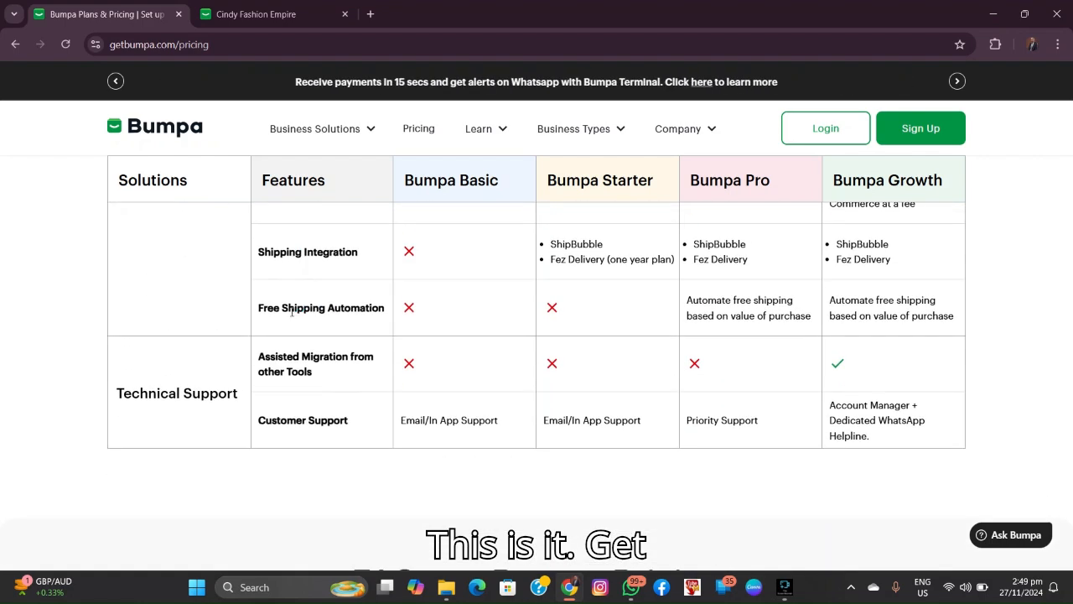
{"action": "scroll", "coordinate": [286, 352], "scroll_direction": "down", "scroll_amount": 2}
{"action": "scroll", "coordinate": [257, 306], "scroll_direction": "down", "scroll_amount": 1}
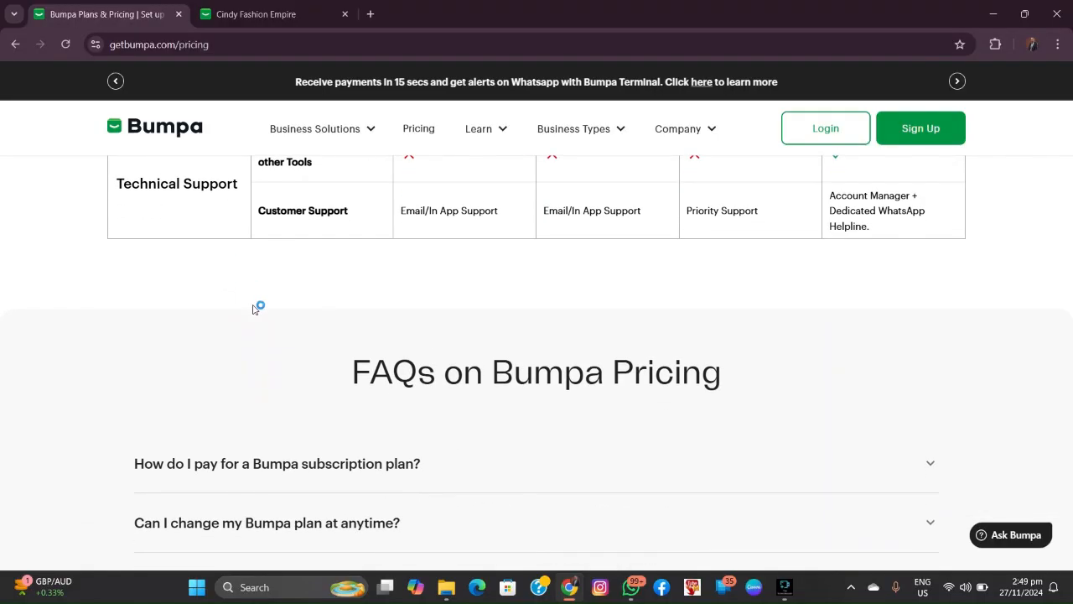
{"action": "scroll", "coordinate": [258, 306], "scroll_direction": "up", "scroll_amount": 15}
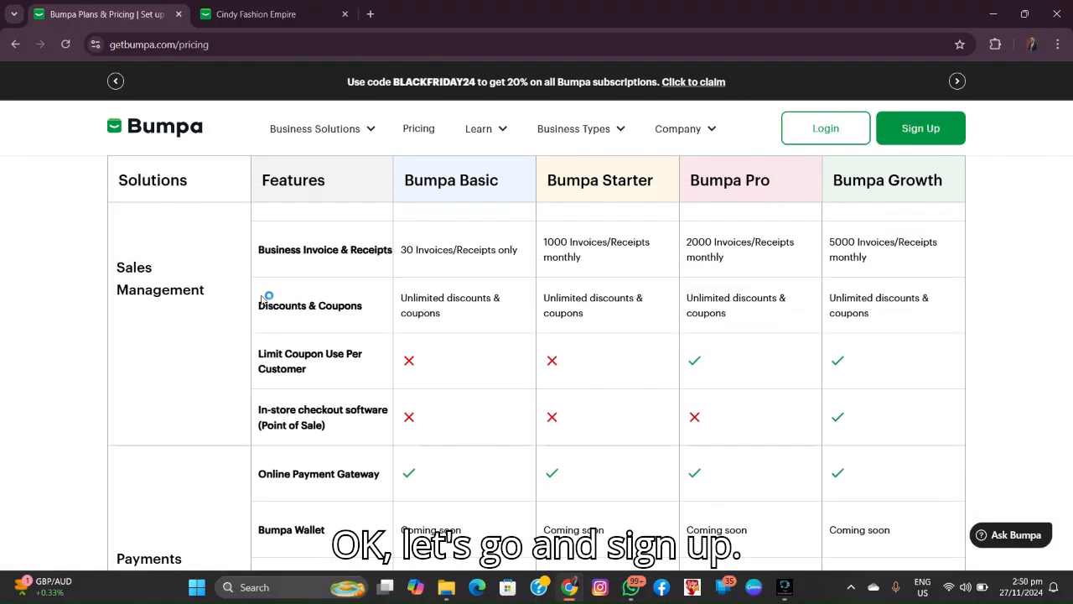
{"action": "scroll", "coordinate": [277, 285], "scroll_direction": "up", "scroll_amount": 20}
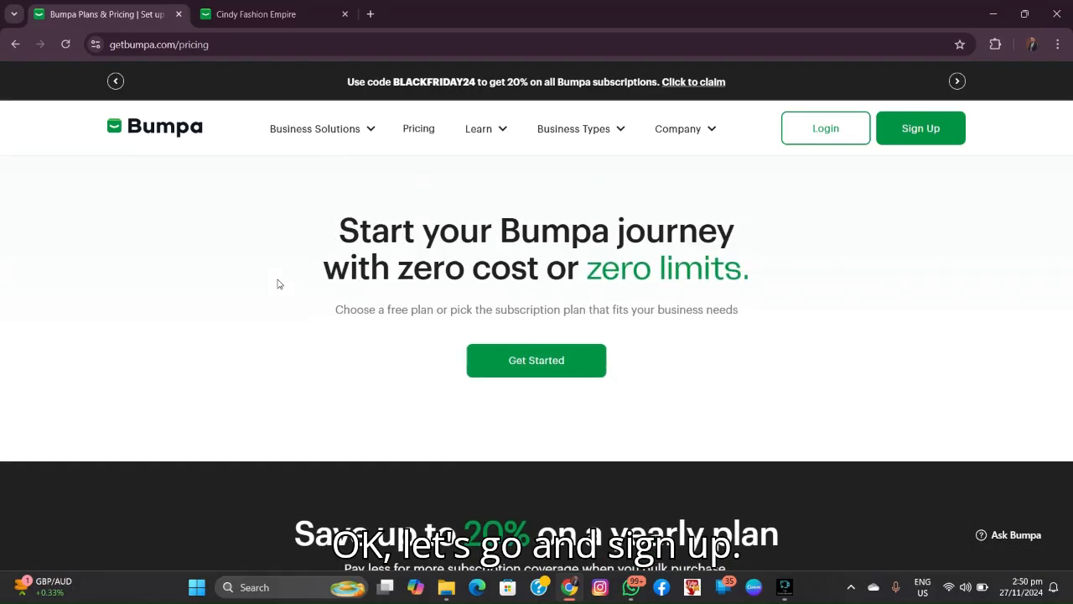
Step: Dismiss the Windows notification toast and open Bumpa's Sign Up form in a new tab
{"action": "scroll", "coordinate": [286, 281], "scroll_direction": "down", "scroll_amount": 4}
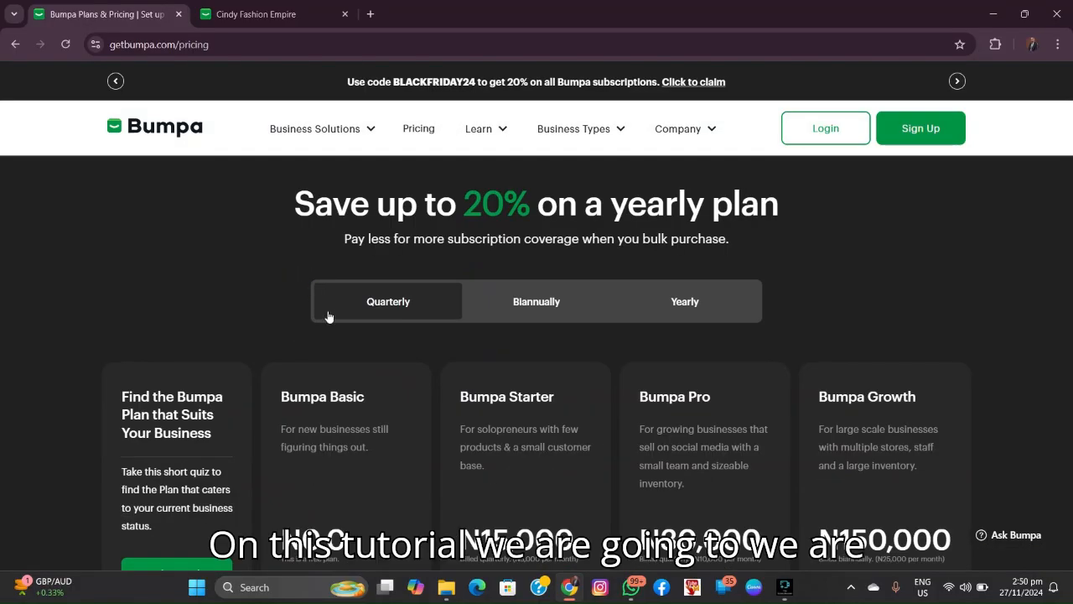
{"action": "scroll", "coordinate": [328, 316], "scroll_direction": "down", "scroll_amount": 1}
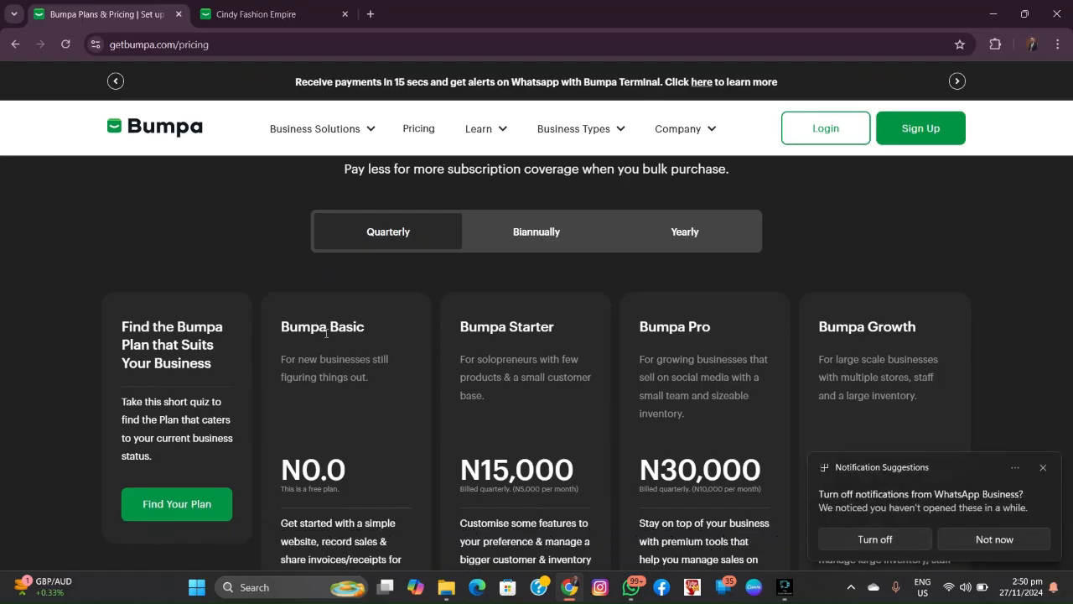
{"action": "left_click", "coordinate": [1045, 468]}
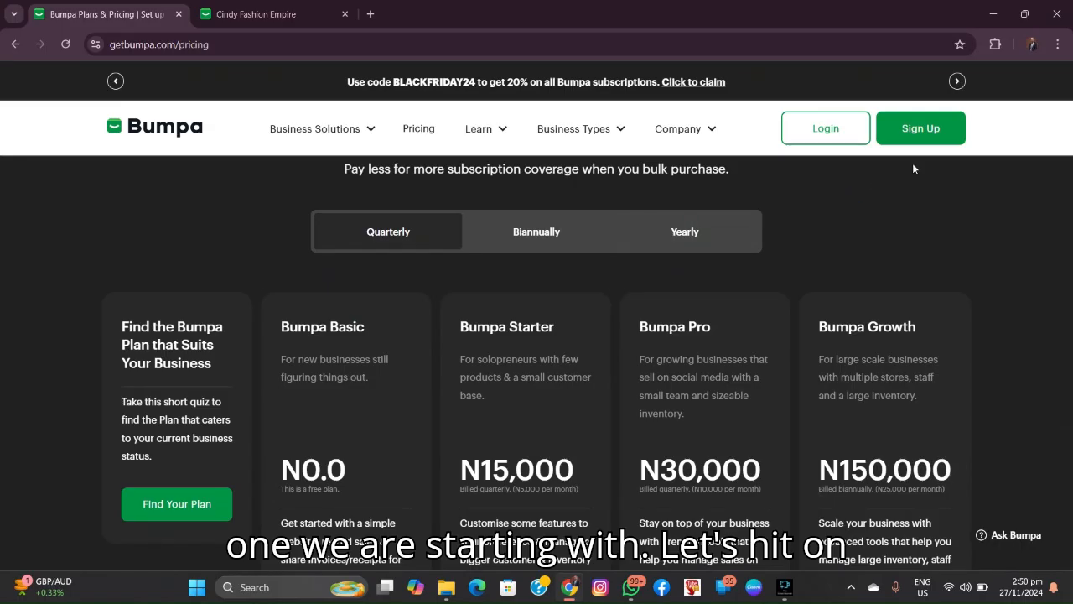
{"action": "left_click", "coordinate": [922, 126]}
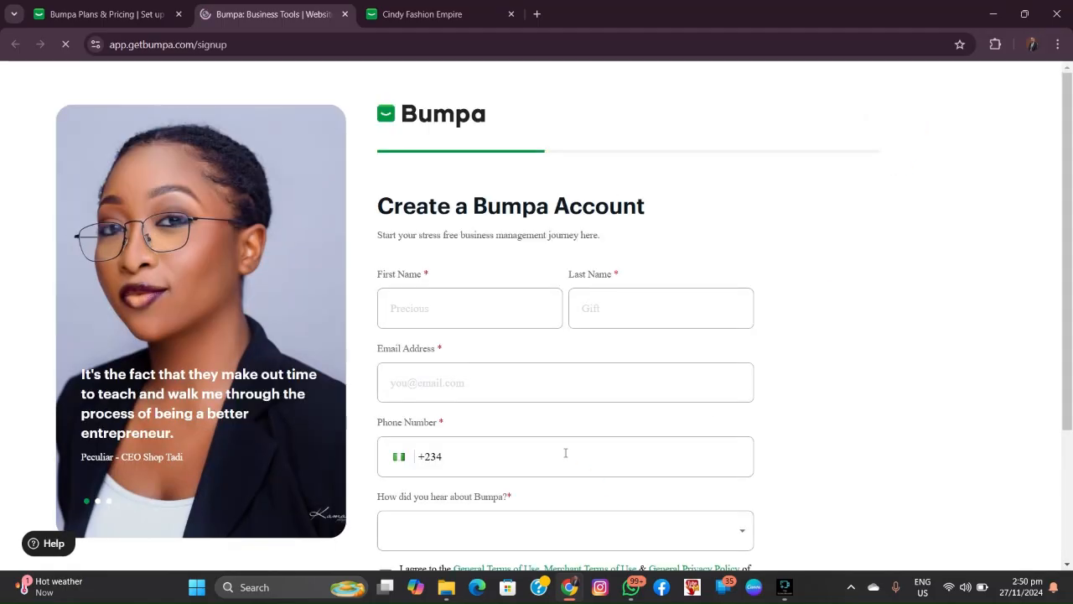
Step: Submit the password, save the login in Chrome, decline notifications, and continue to store setup
{"action": "scroll", "coordinate": [818, 321], "scroll_direction": "down", "scroll_amount": 1}
{"action": "scroll", "coordinate": [828, 324], "scroll_direction": "up", "scroll_amount": 1}
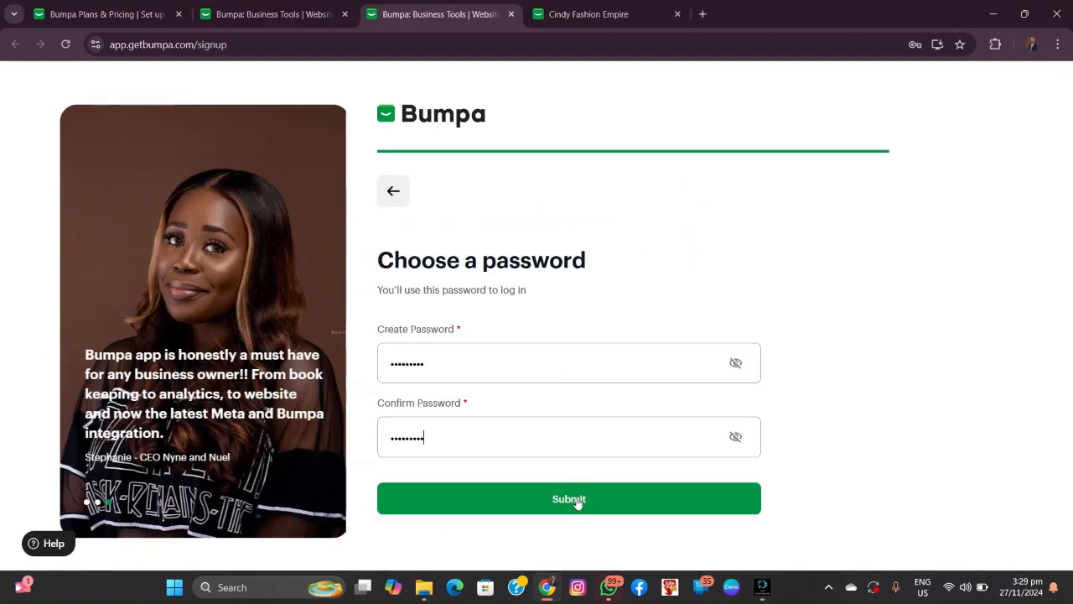
{"action": "left_click", "coordinate": [574, 501]}
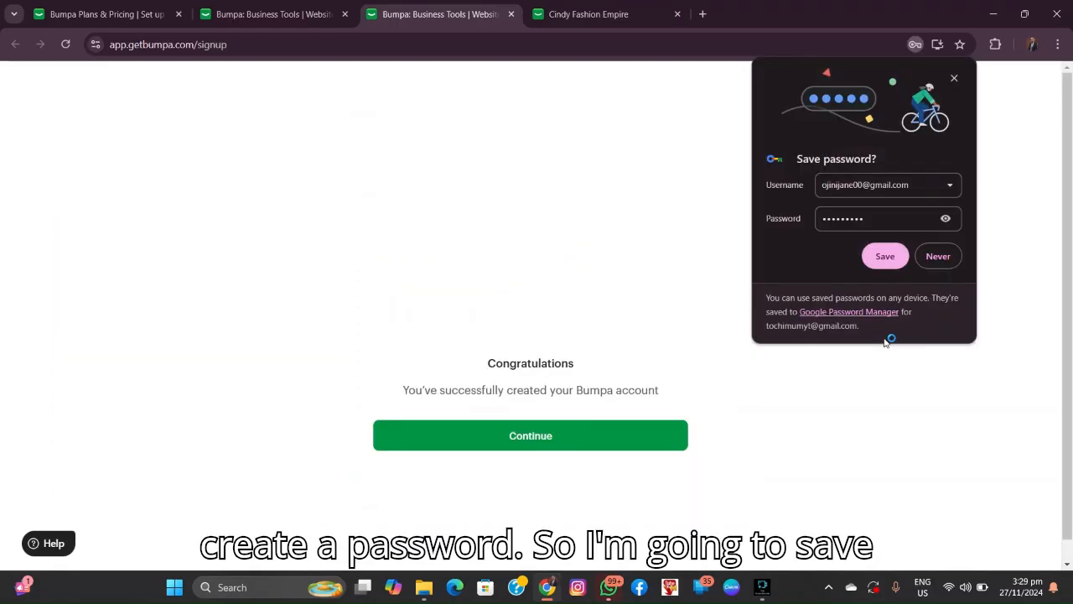
{"action": "left_click", "coordinate": [885, 256]}
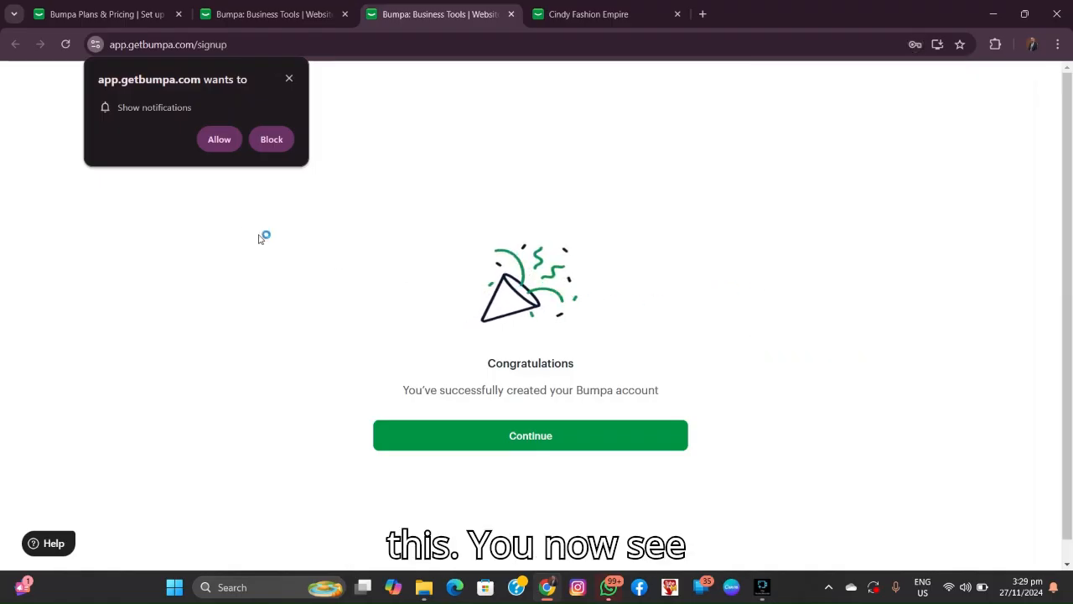
{"action": "left_click", "coordinate": [289, 77]}
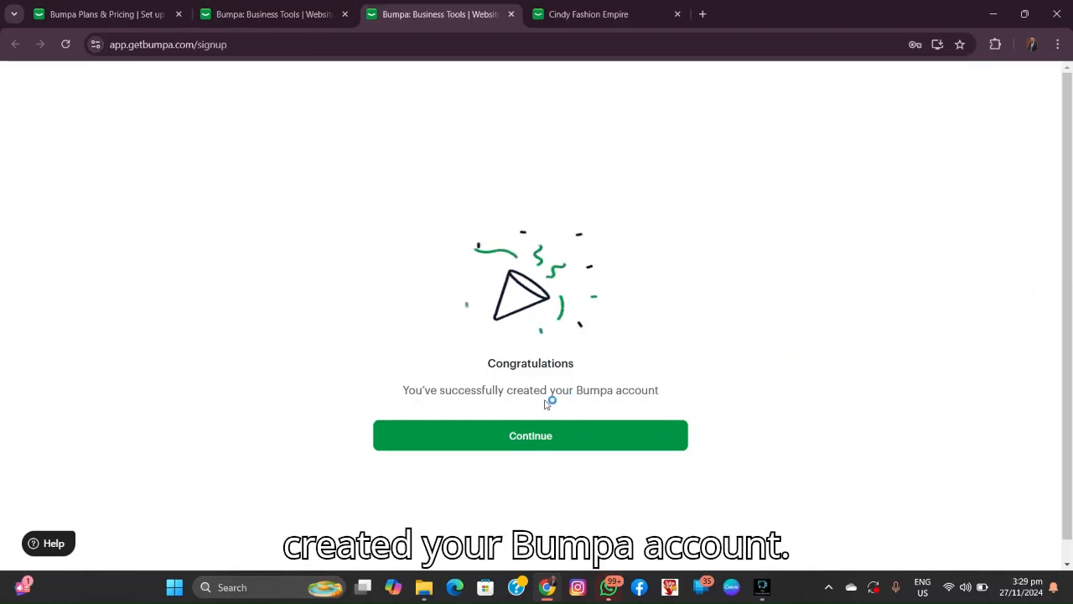
{"action": "left_click", "coordinate": [567, 441]}
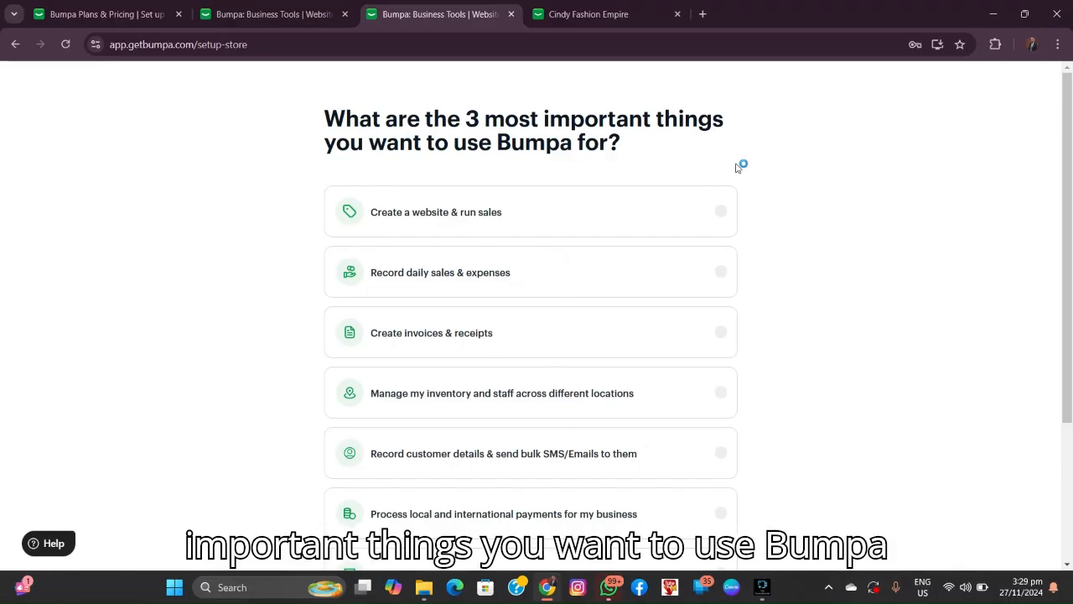
Step: Choose website & sales, customer details & bulk SMS/Emails, and automating sales as Bumpa's three uses
{"action": "scroll", "coordinate": [547, 191], "scroll_direction": "down", "scroll_amount": 1}
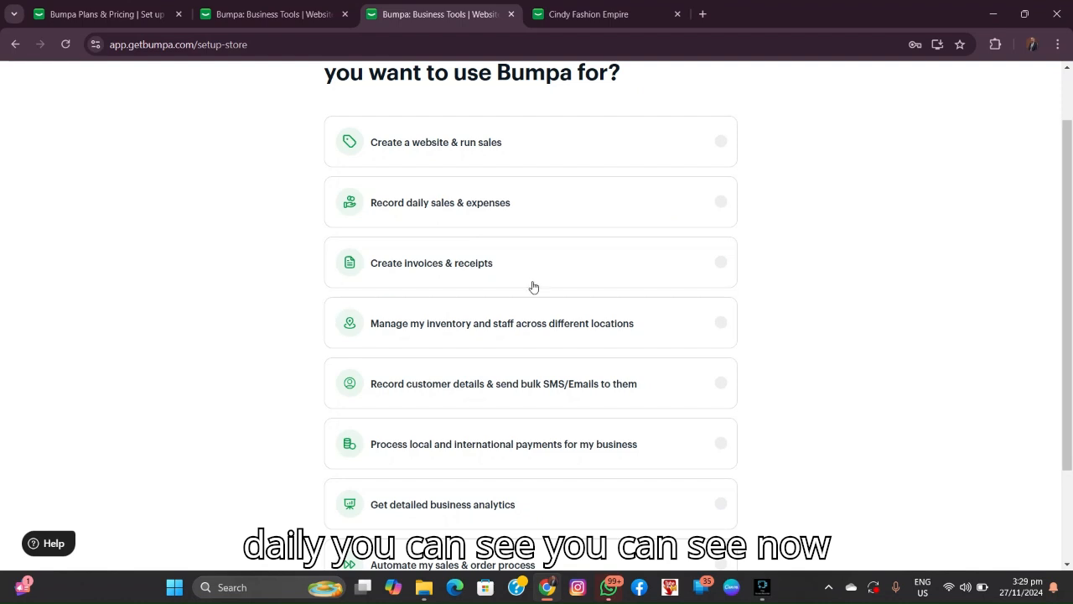
{"action": "scroll", "coordinate": [484, 325], "scroll_direction": "down", "scroll_amount": 2}
{"action": "scroll", "coordinate": [485, 326], "scroll_direction": "up", "scroll_amount": 2}
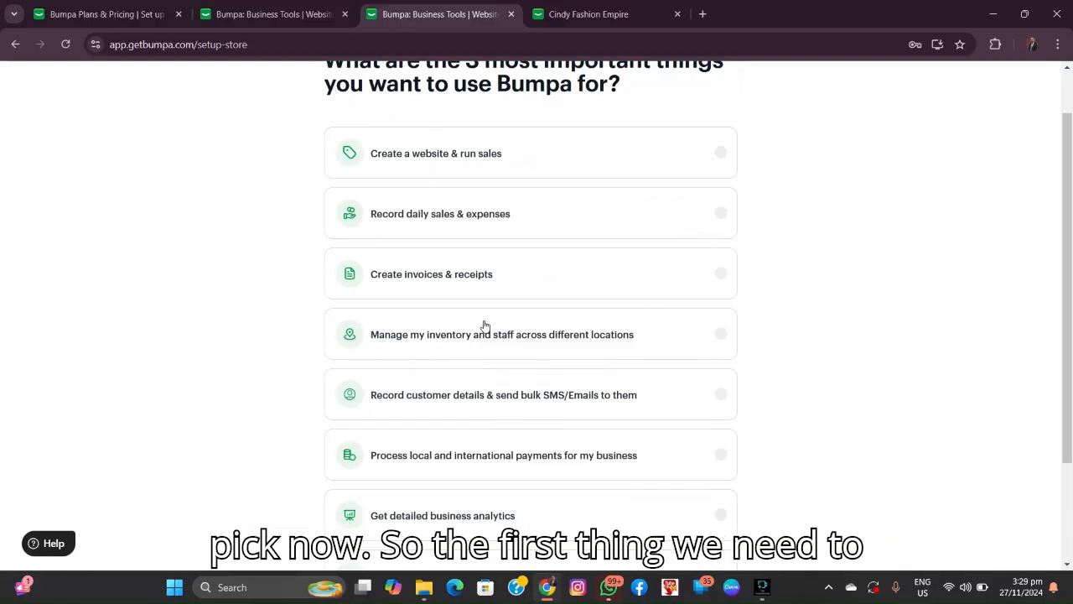
{"action": "left_click", "coordinate": [719, 152]}
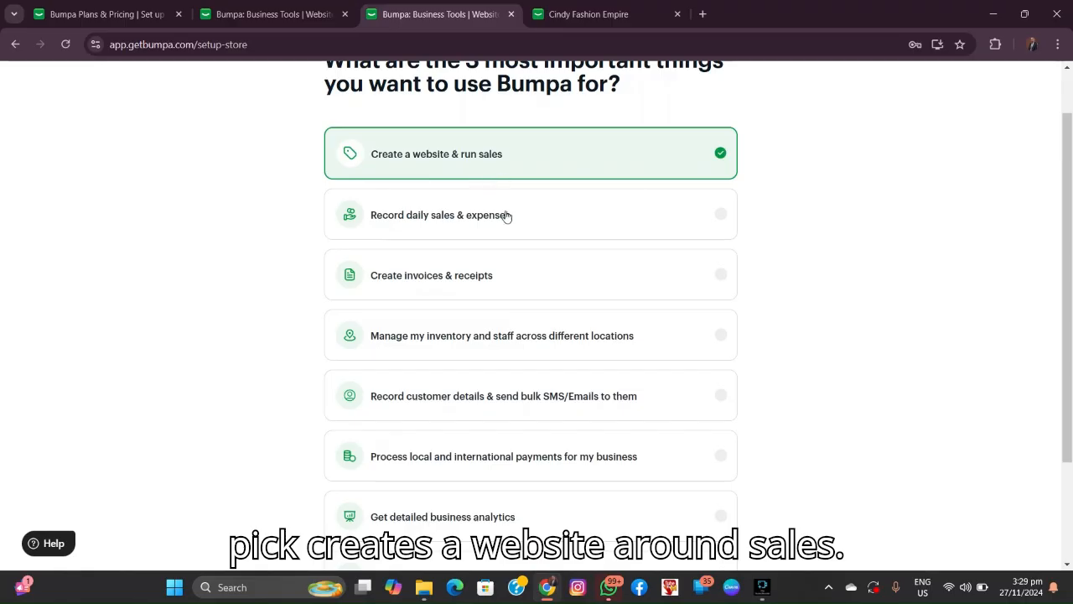
{"action": "scroll", "coordinate": [506, 268], "scroll_direction": "down", "scroll_amount": 1}
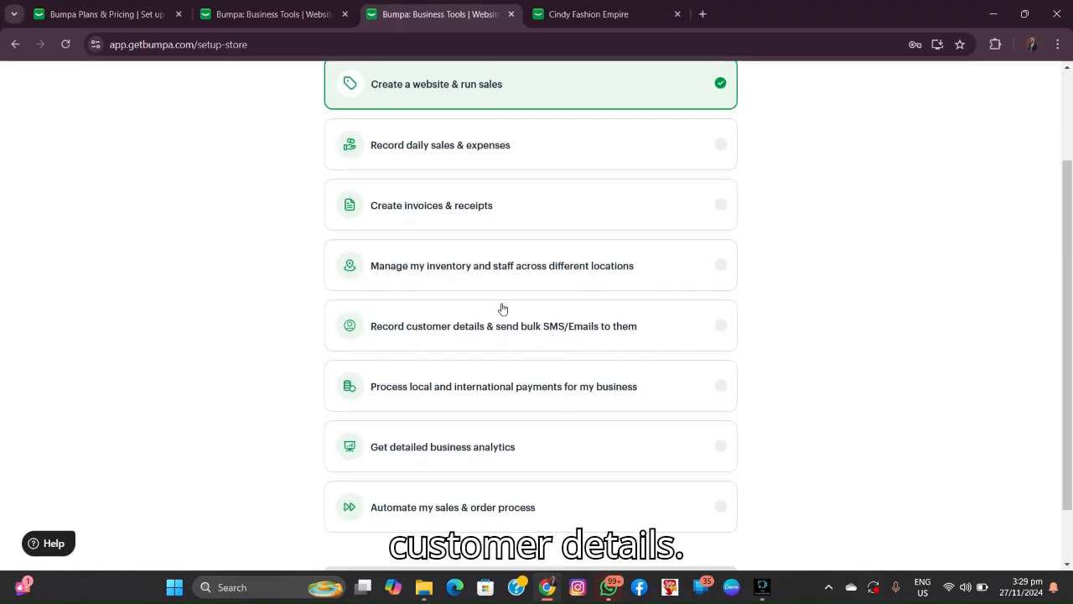
{"action": "left_click", "coordinate": [726, 325]}
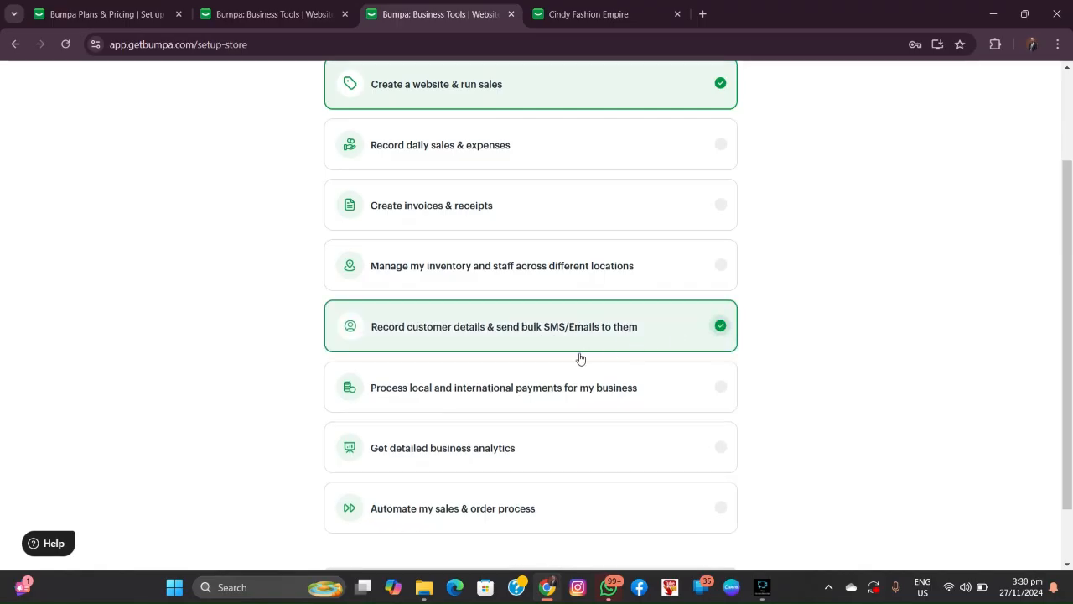
{"action": "scroll", "coordinate": [536, 362], "scroll_direction": "down", "scroll_amount": 1}
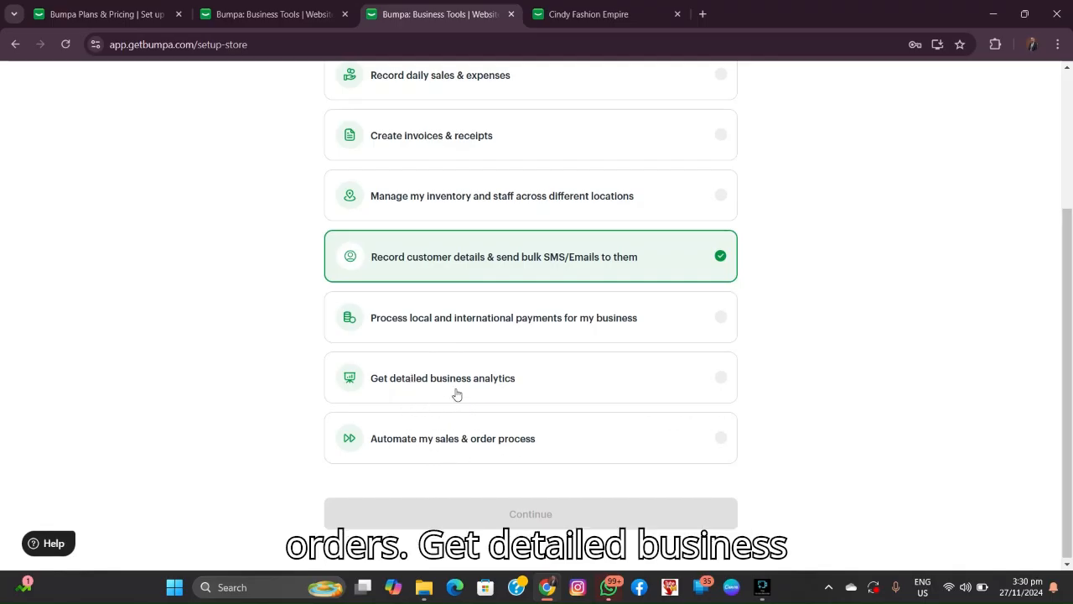
{"action": "scroll", "coordinate": [457, 362], "scroll_direction": "up", "scroll_amount": 3}
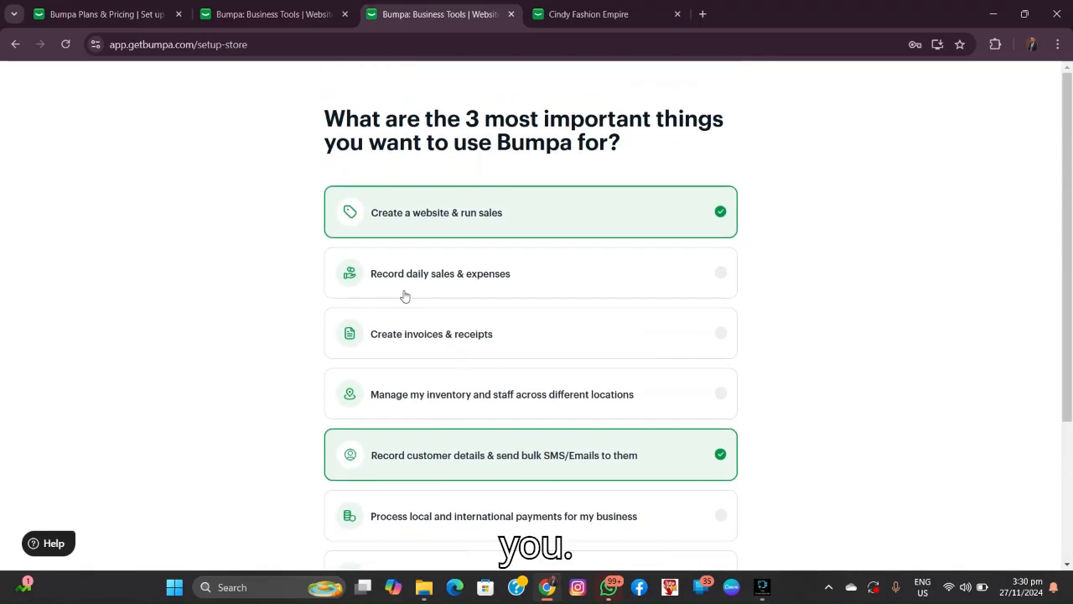
{"action": "scroll", "coordinate": [447, 310], "scroll_direction": "down", "scroll_amount": 1}
{"action": "scroll", "coordinate": [447, 315], "scroll_direction": "down", "scroll_amount": 2}
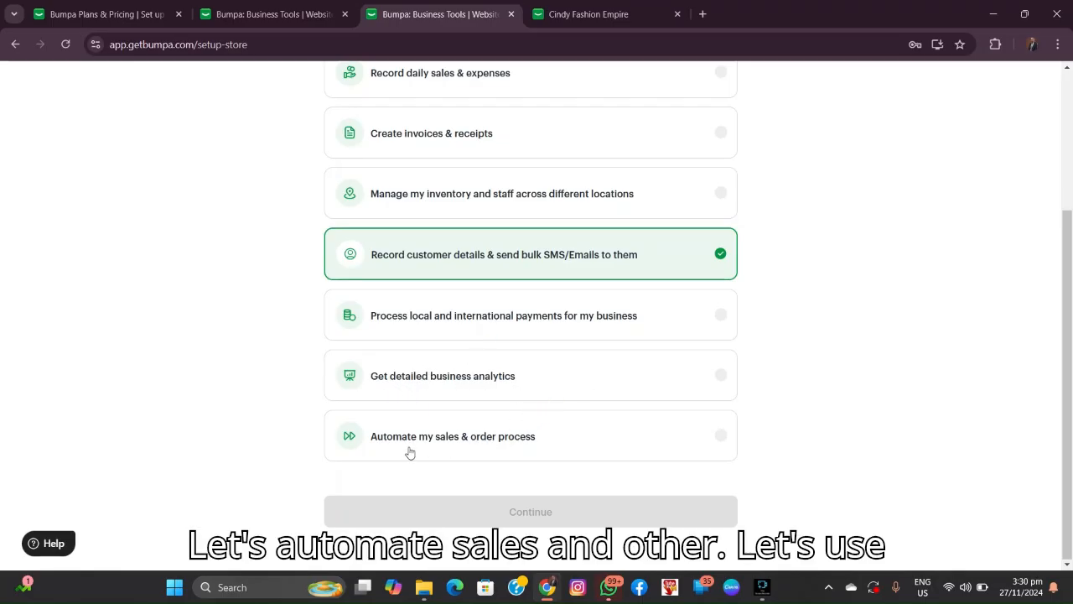
{"action": "left_click", "coordinate": [721, 437]}
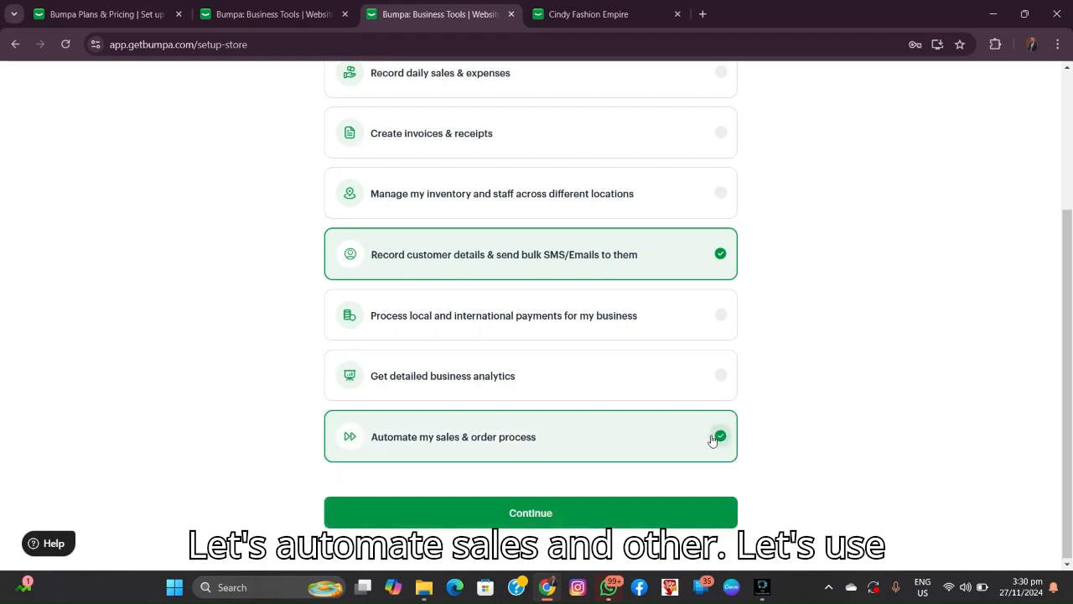
{"action": "left_click", "coordinate": [546, 510]}
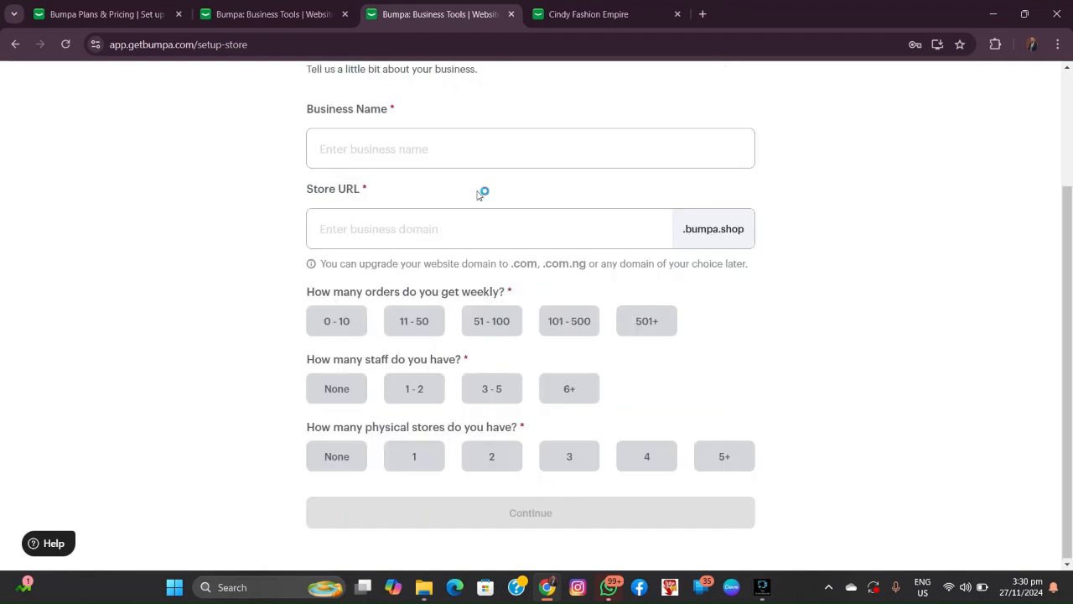
Step: Submit business name Jenny Hair Empire with 51 - 100 weekly orders, 1 - 2 staff and 1 store
{"action": "left_click", "coordinate": [459, 151]}
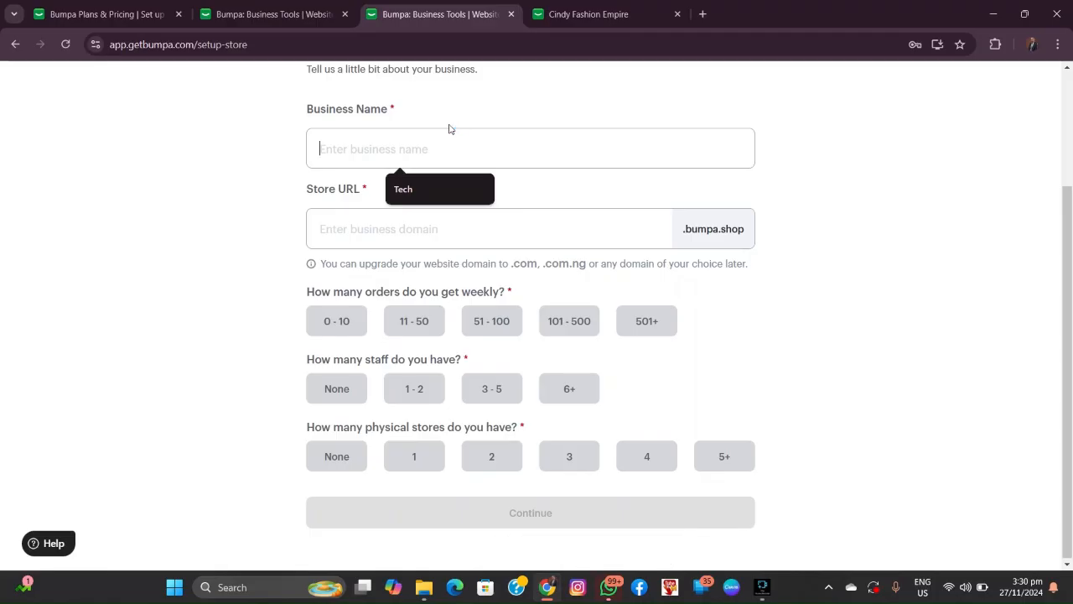
{"action": "type", "text": "Jenny "}
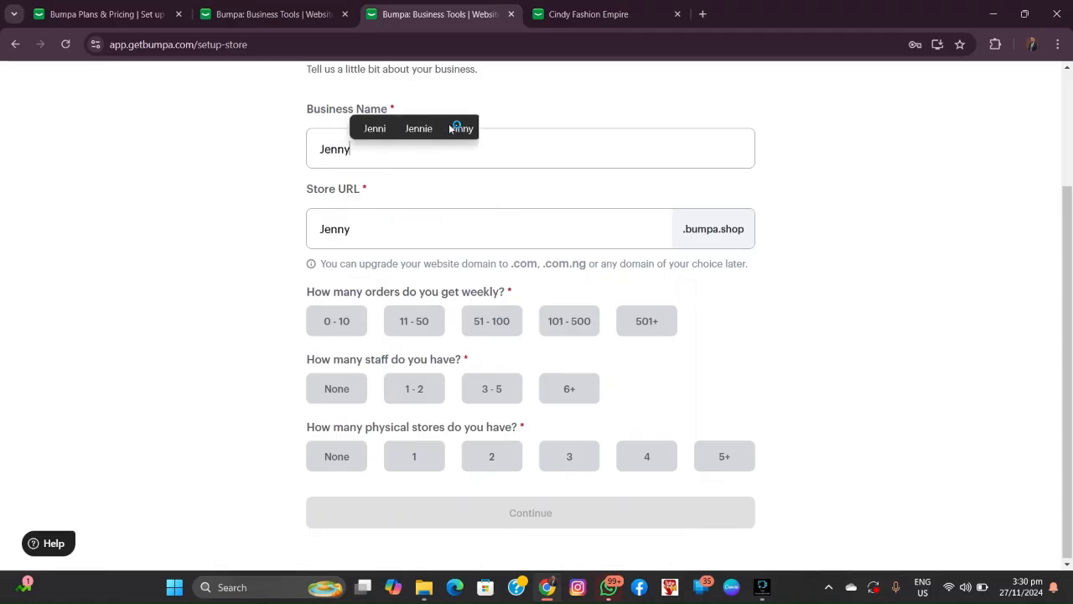
{"action": "type", "text": "Hair"}
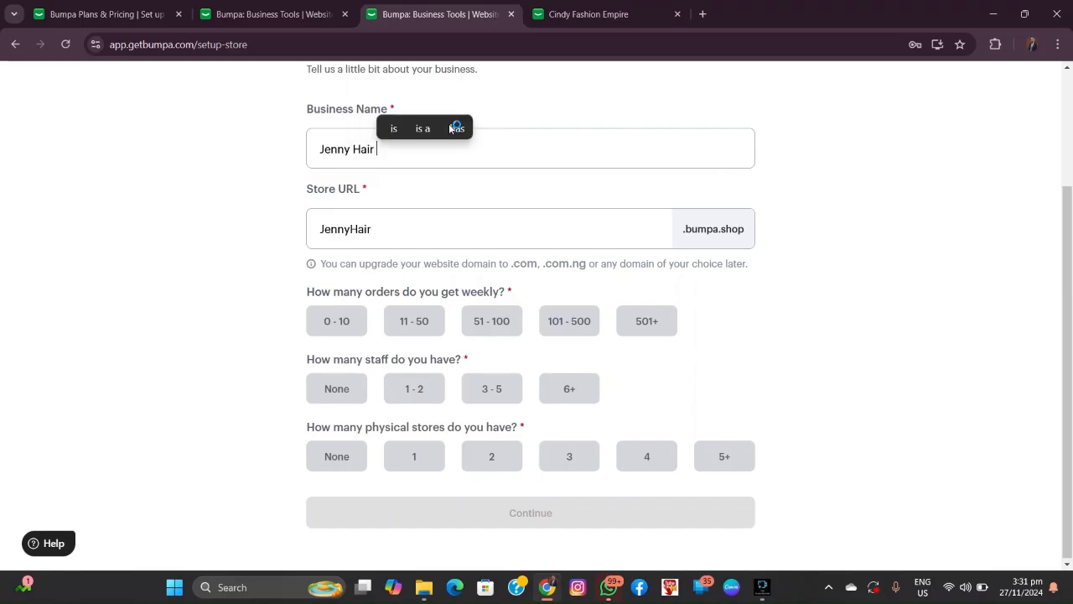
{"action": "type", "text": " E"}
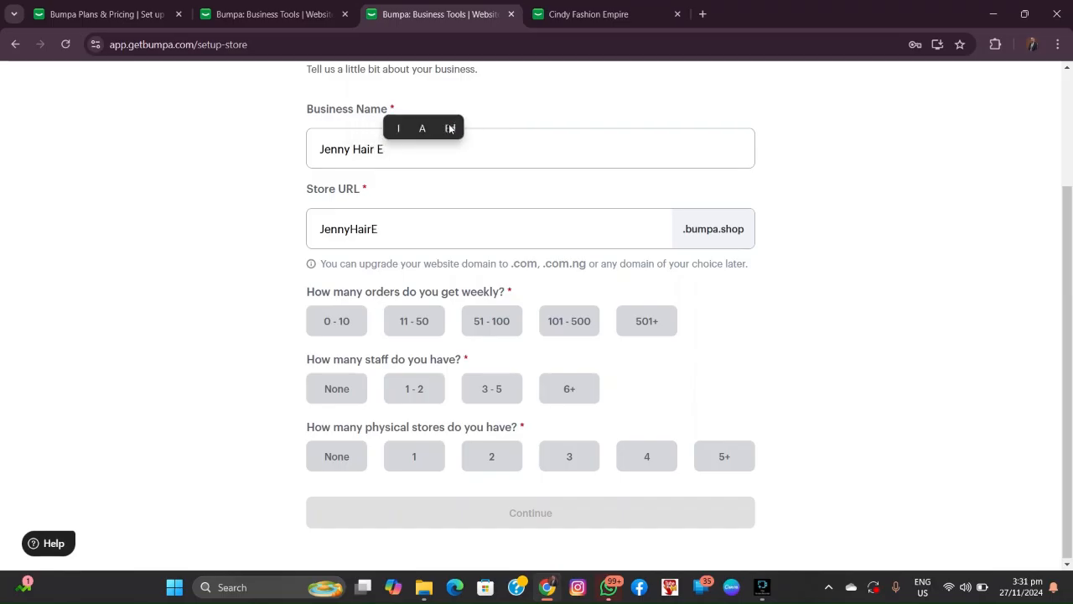
{"action": "type", "text": "mpir"}
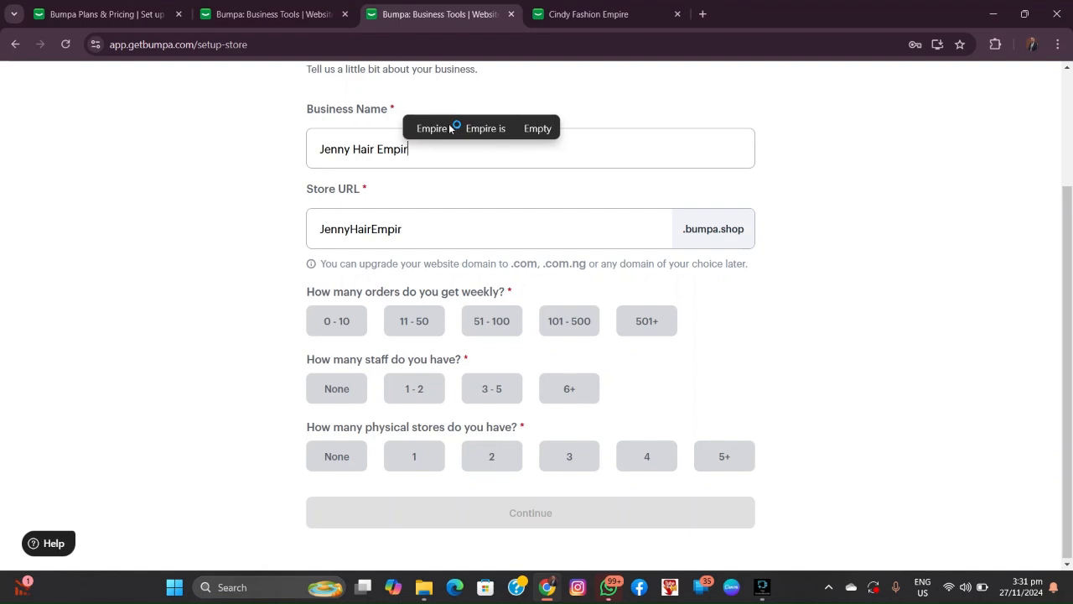
{"action": "type", "text": "e"}
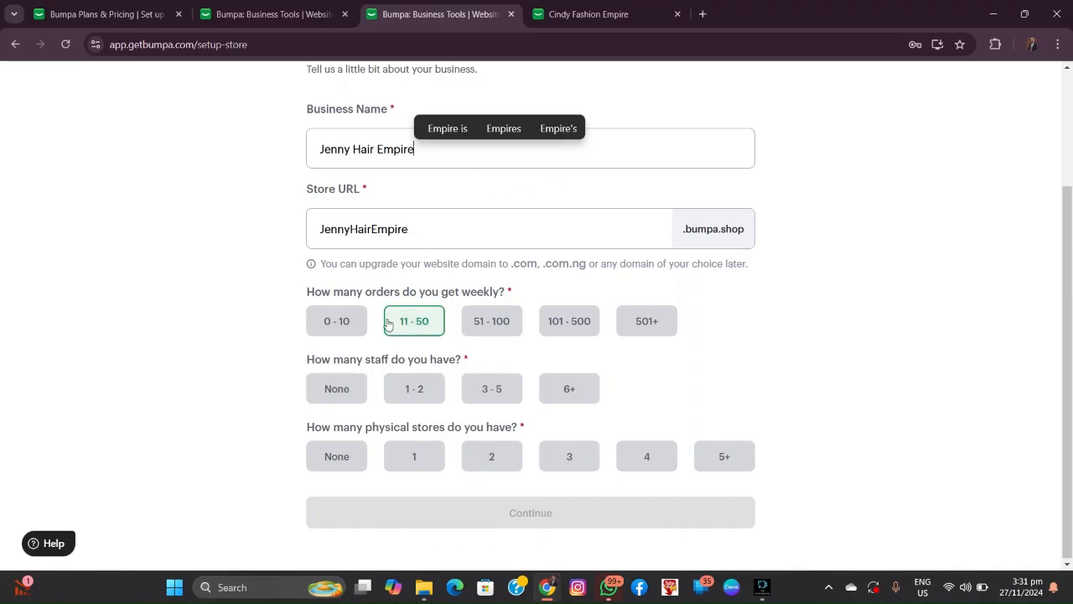
{"action": "left_click", "coordinate": [336, 322]}
{"action": "left_click", "coordinate": [340, 314]}
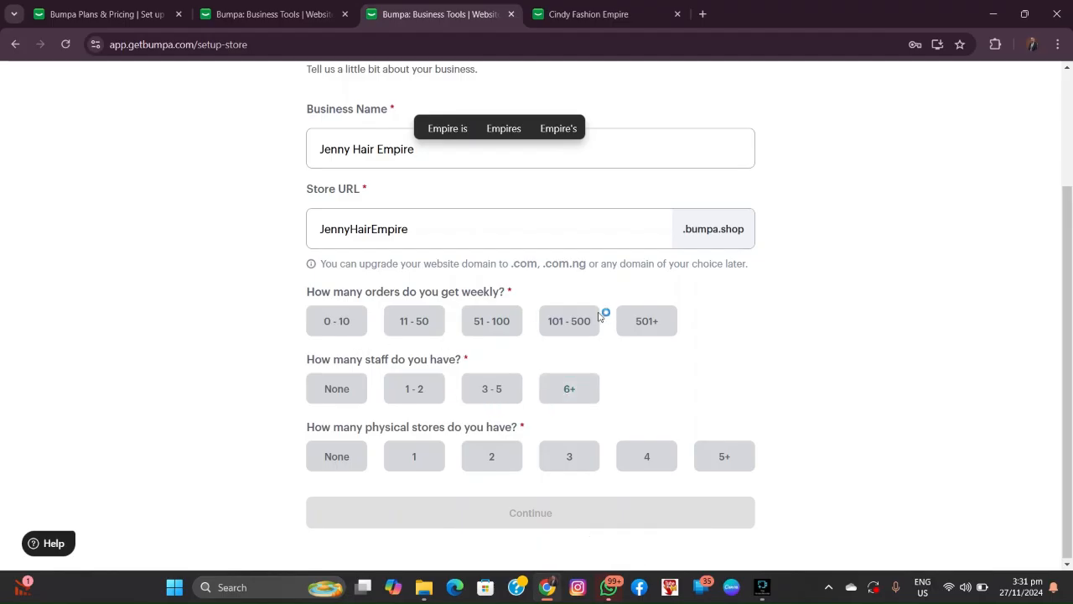
{"action": "left_click", "coordinate": [490, 322]}
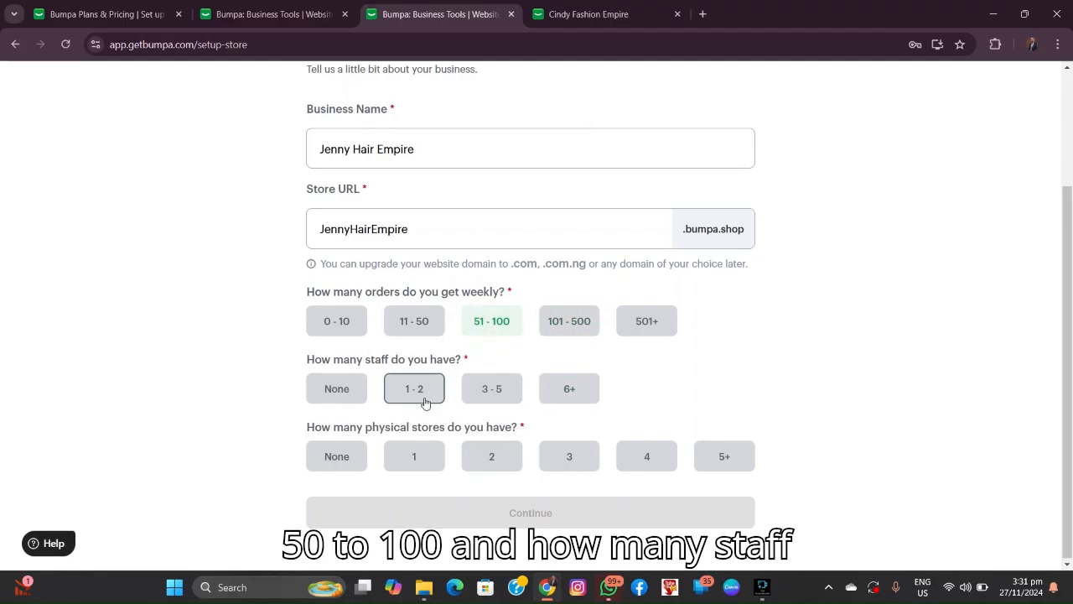
{"action": "left_click", "coordinate": [355, 395]}
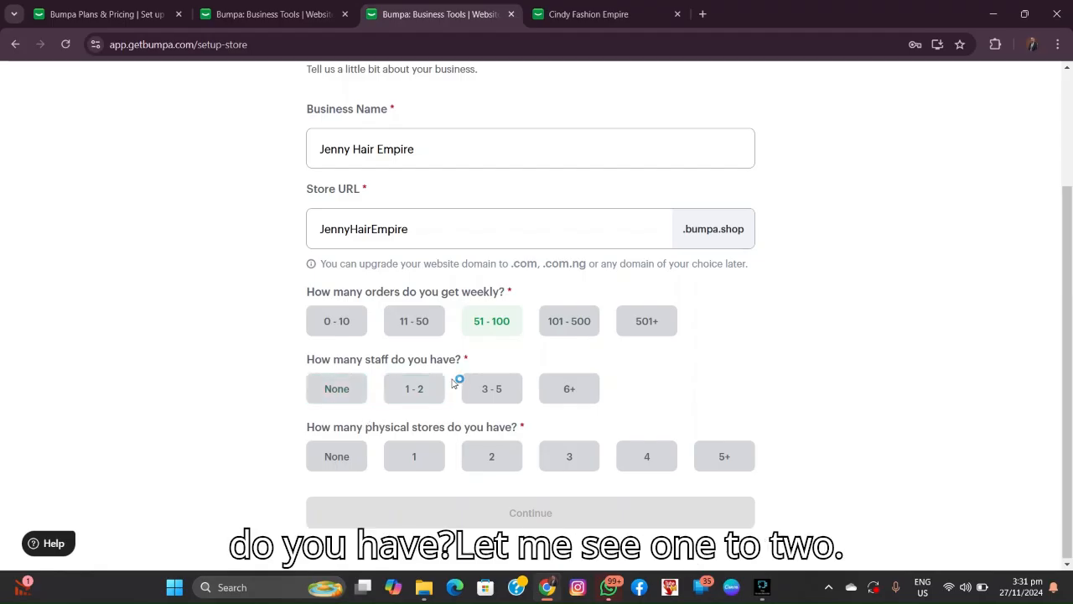
{"action": "left_click", "coordinate": [420, 399]}
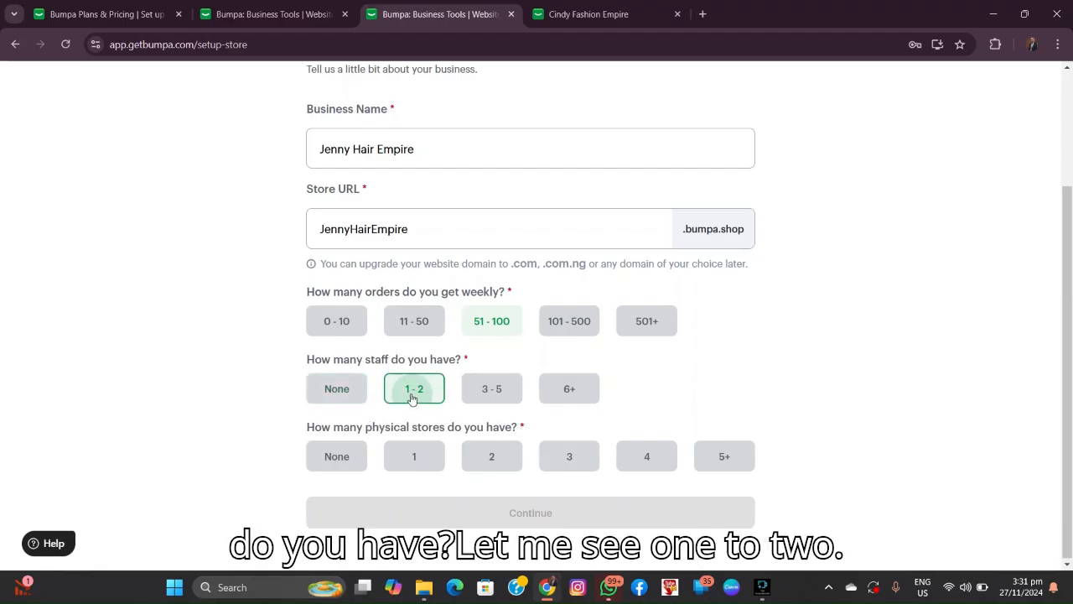
{"action": "left_click", "coordinate": [331, 459]}
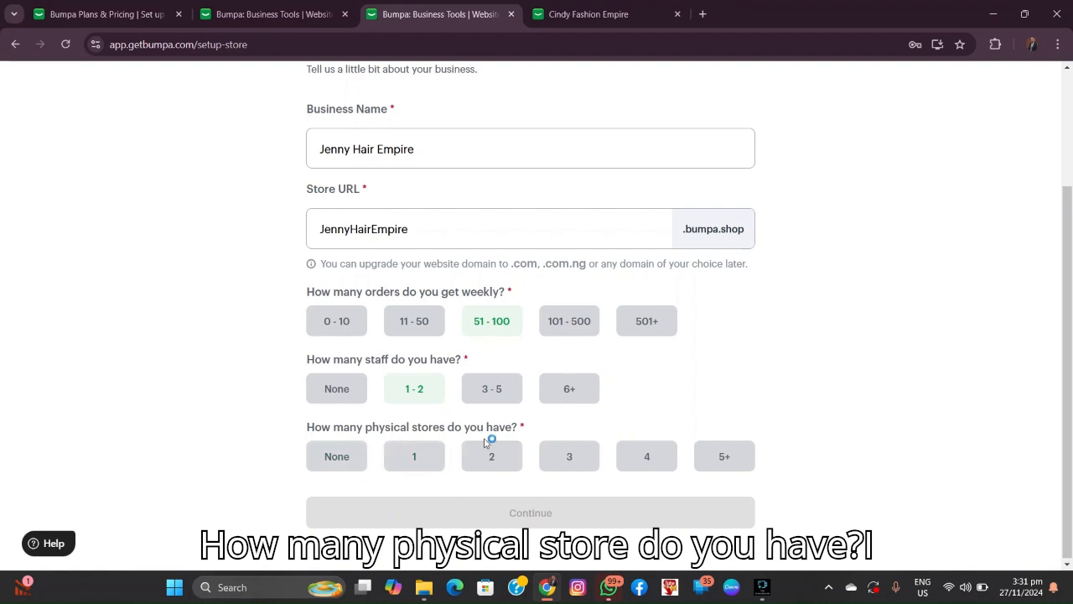
{"action": "left_click", "coordinate": [426, 462]}
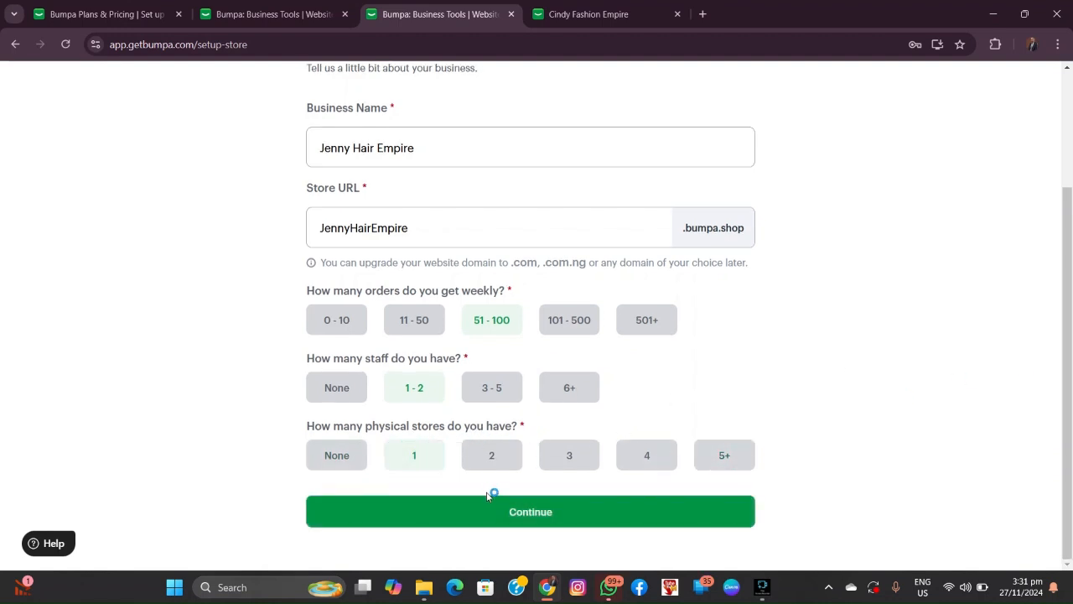
{"action": "left_click", "coordinate": [488, 520]}
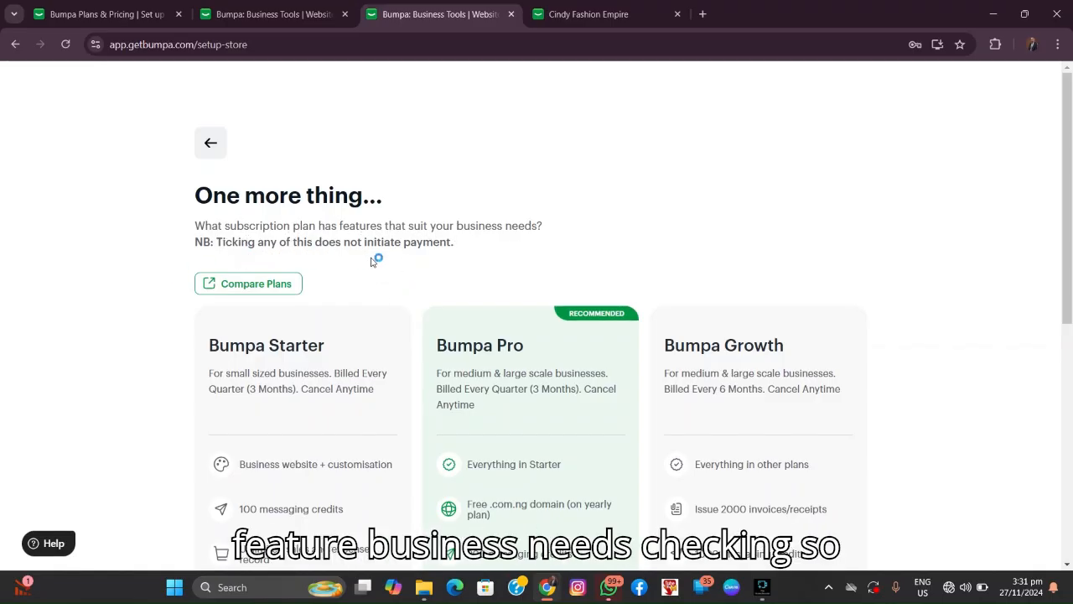
Step: Scroll past the subscription plan step to the dashboard's launch checklist
{"action": "scroll", "coordinate": [355, 294], "scroll_direction": "down", "scroll_amount": 1}
{"action": "scroll", "coordinate": [355, 294], "scroll_direction": "down", "scroll_amount": 1}
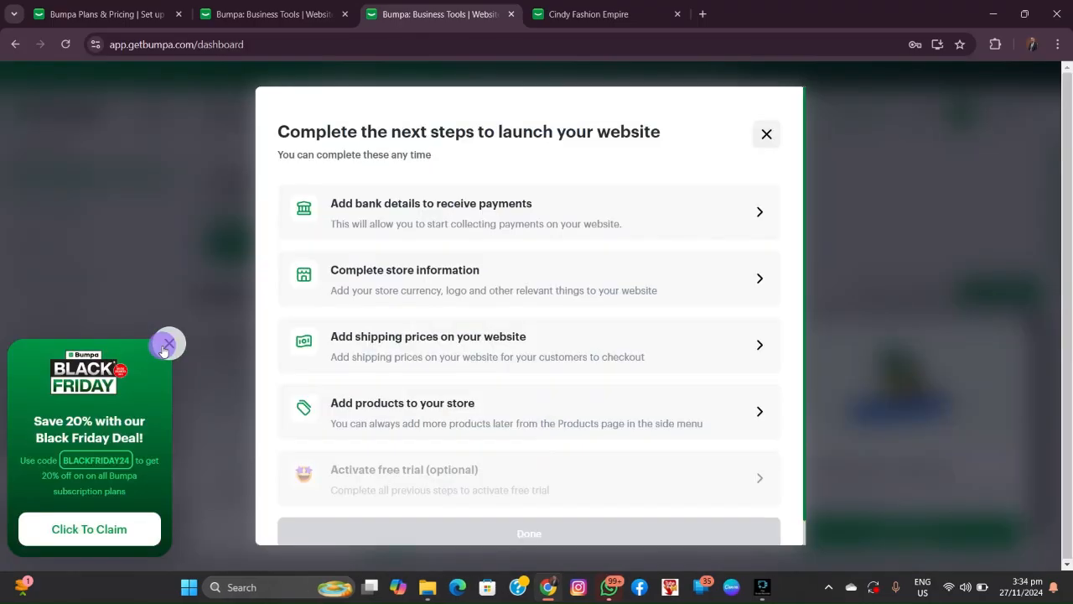
Step: Close the Black Friday popup and open 'Add bank details to receive payments'
{"action": "left_click", "coordinate": [166, 346]}
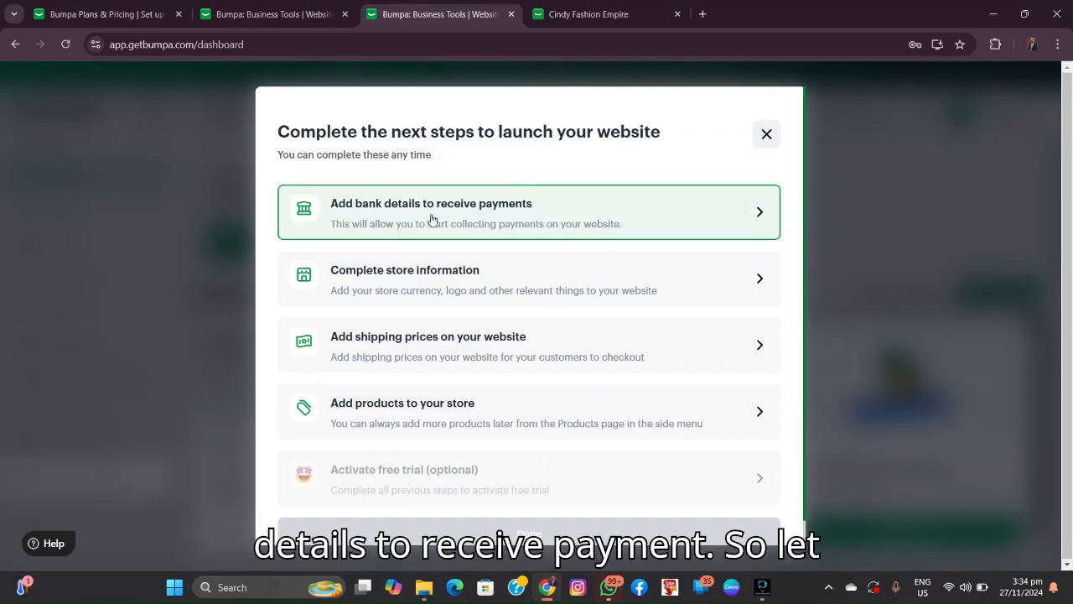
{"action": "left_click", "coordinate": [681, 206]}
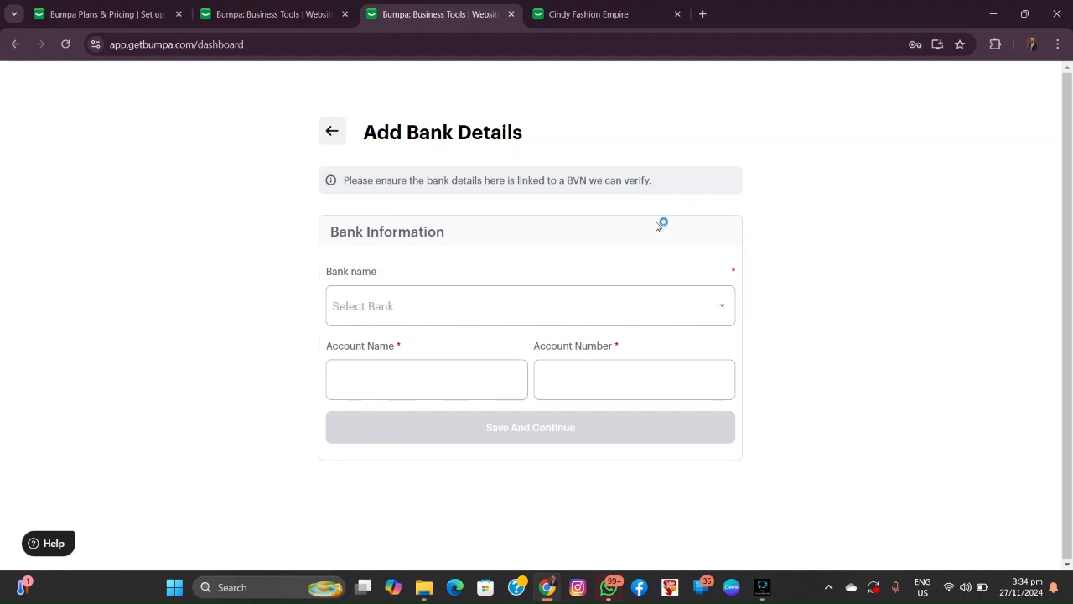
Step: Choose Access Bank, enter the account holder's name, and paste the account number
{"action": "left_click", "coordinate": [540, 304]}
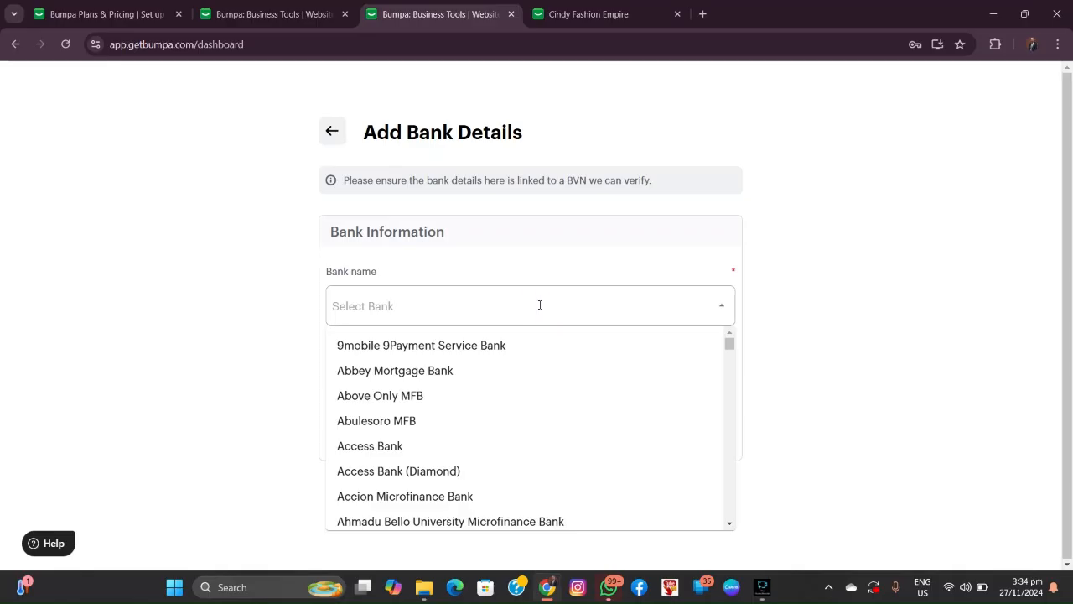
{"action": "type", "text": "acc"}
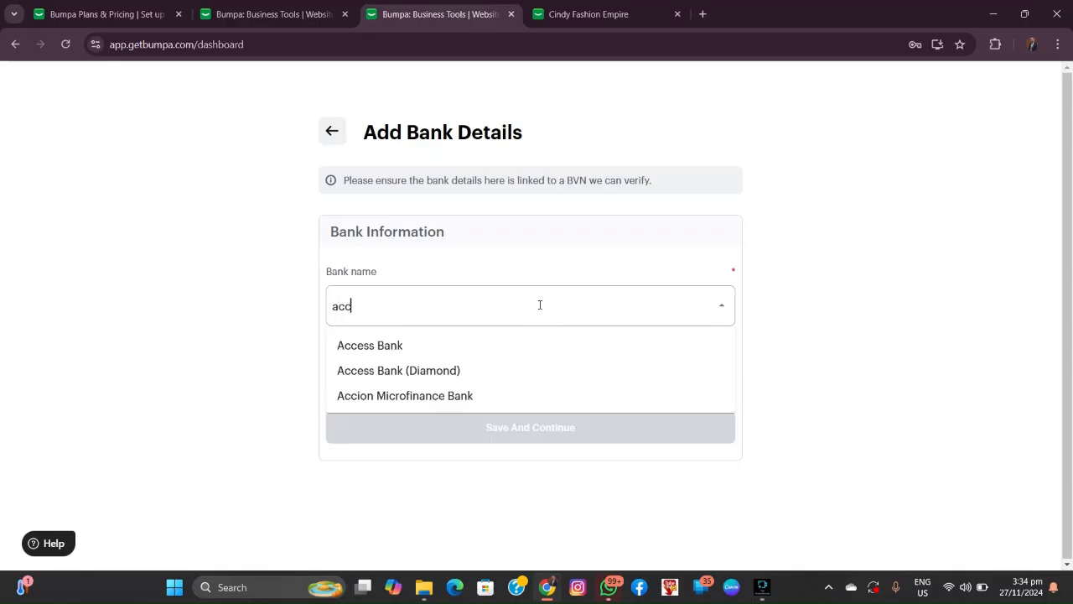
{"action": "left_click", "coordinate": [501, 351]}
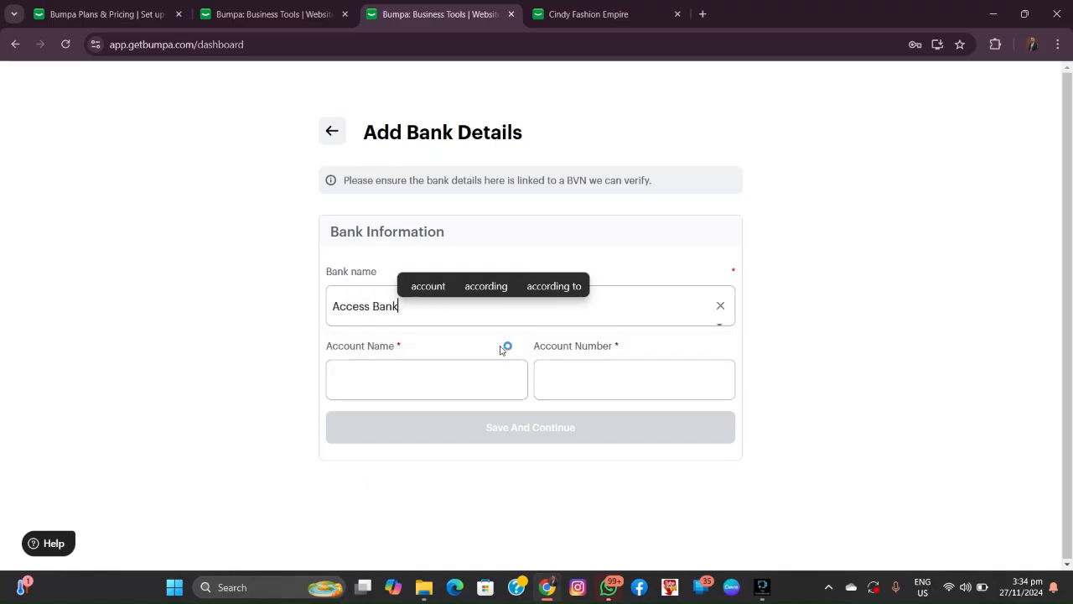
{"action": "left_click", "coordinate": [392, 372]}
{"action": "left_click", "coordinate": [575, 383]}
{"action": "right_click", "coordinate": [578, 384]}
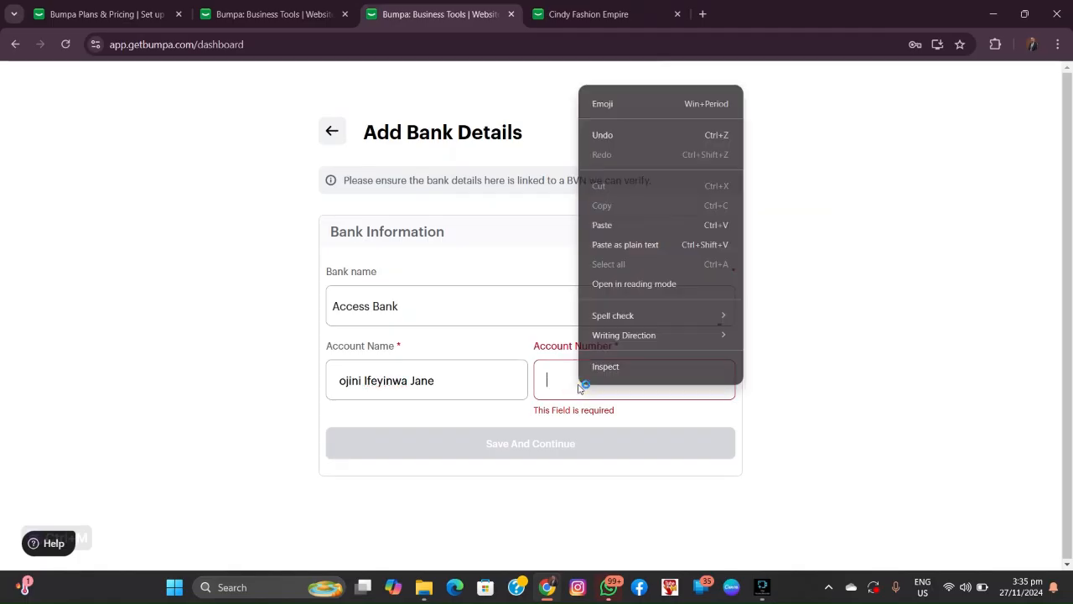
{"action": "left_click", "coordinate": [602, 225]}
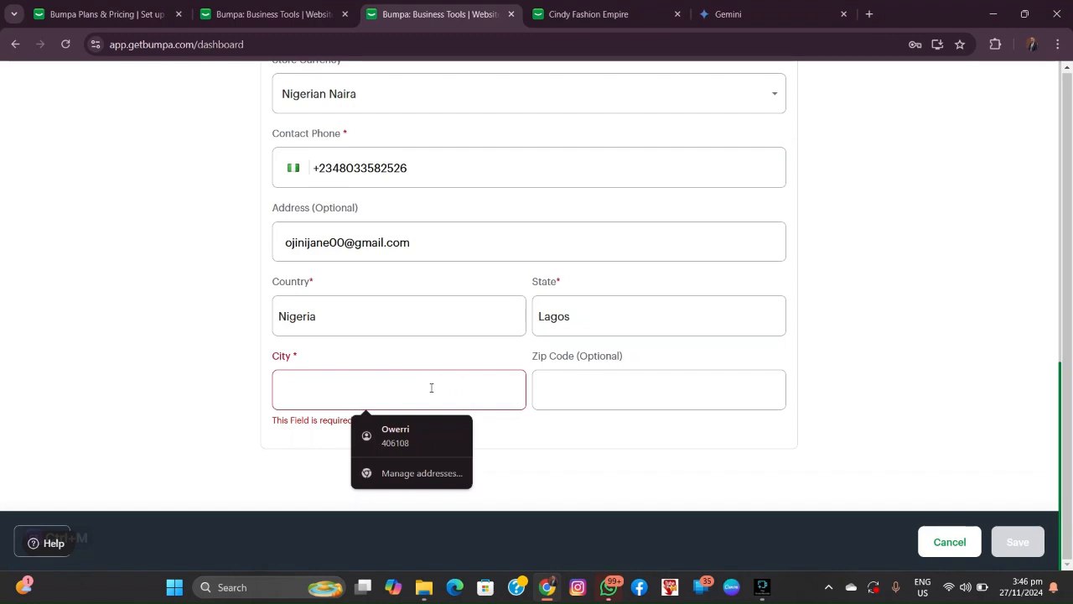
Step: Enter the city to finish and save the store information form
{"action": "left_click", "coordinate": [431, 387]}
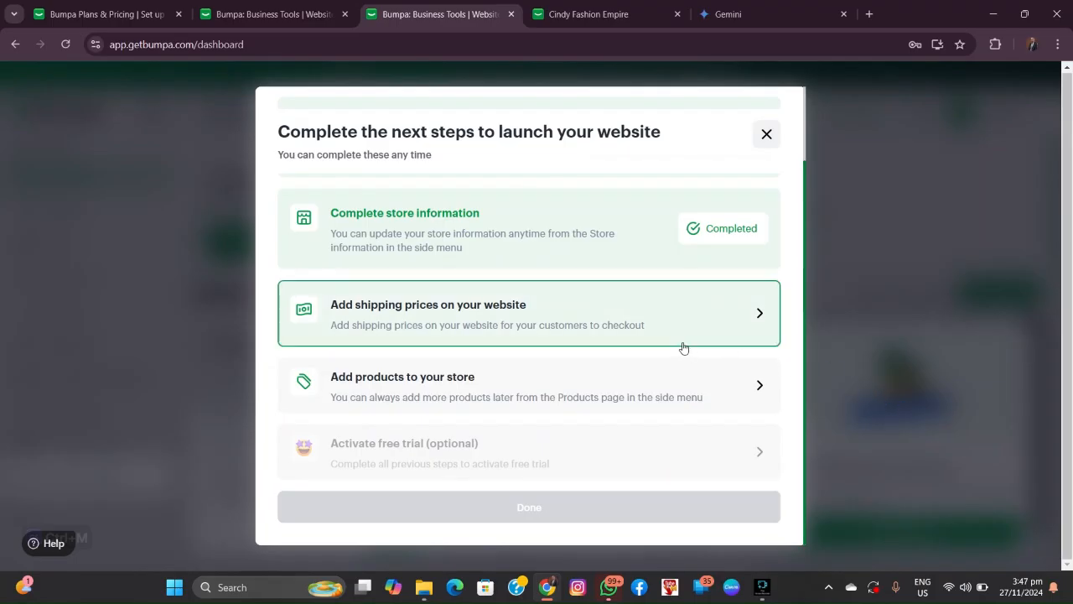
Step: Open the shipping prices setup form, then back out of it
{"action": "left_click", "coordinate": [734, 327]}
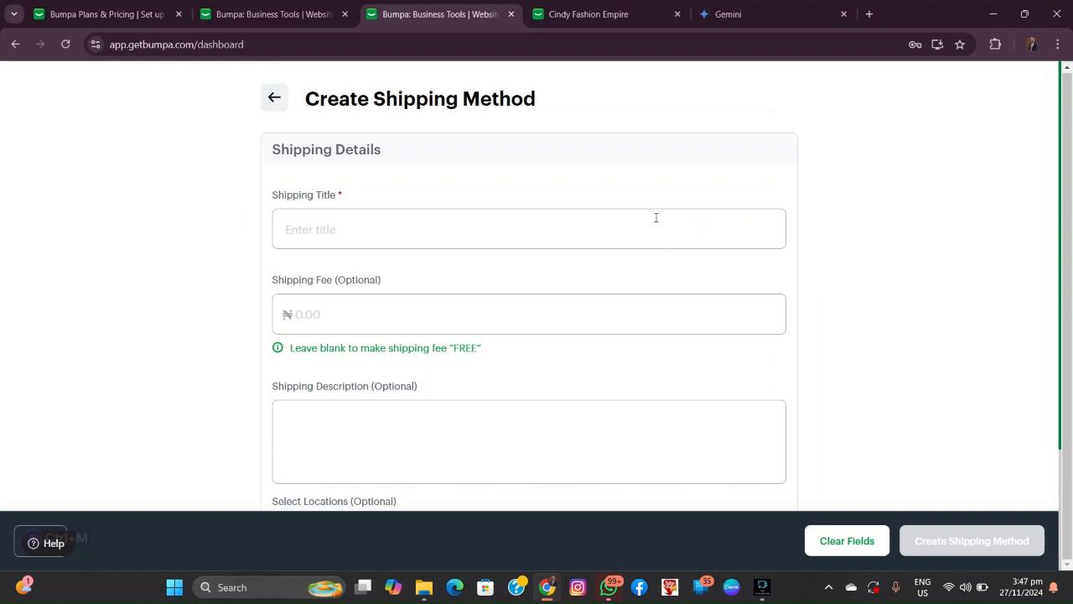
{"action": "left_click", "coordinate": [274, 97]}
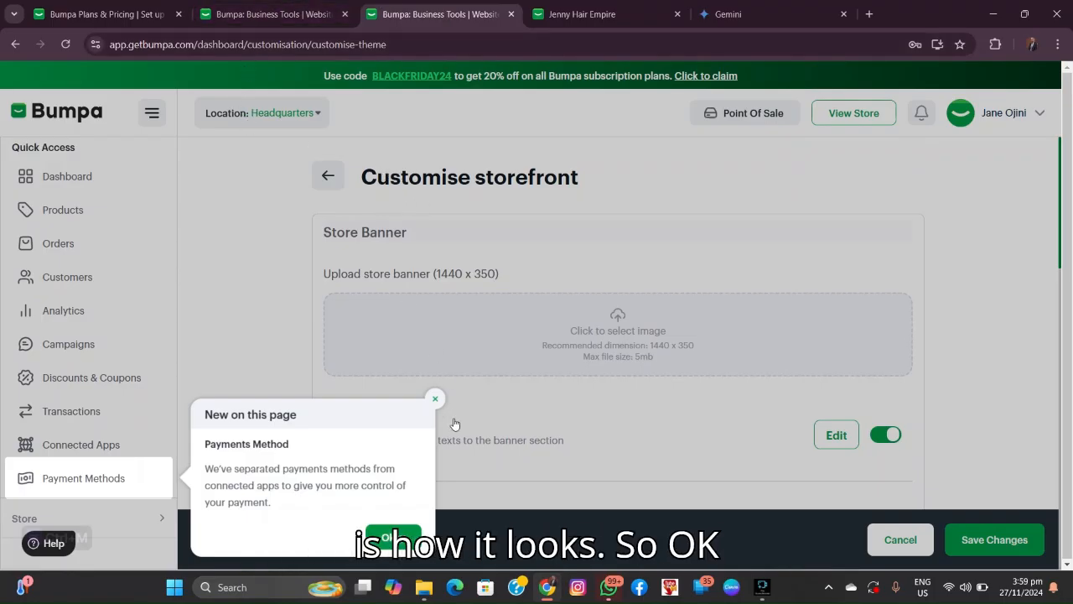
Step: Dismiss the Payment Methods notice and go to Products, closing the update announcement
{"action": "left_click", "coordinate": [396, 533]}
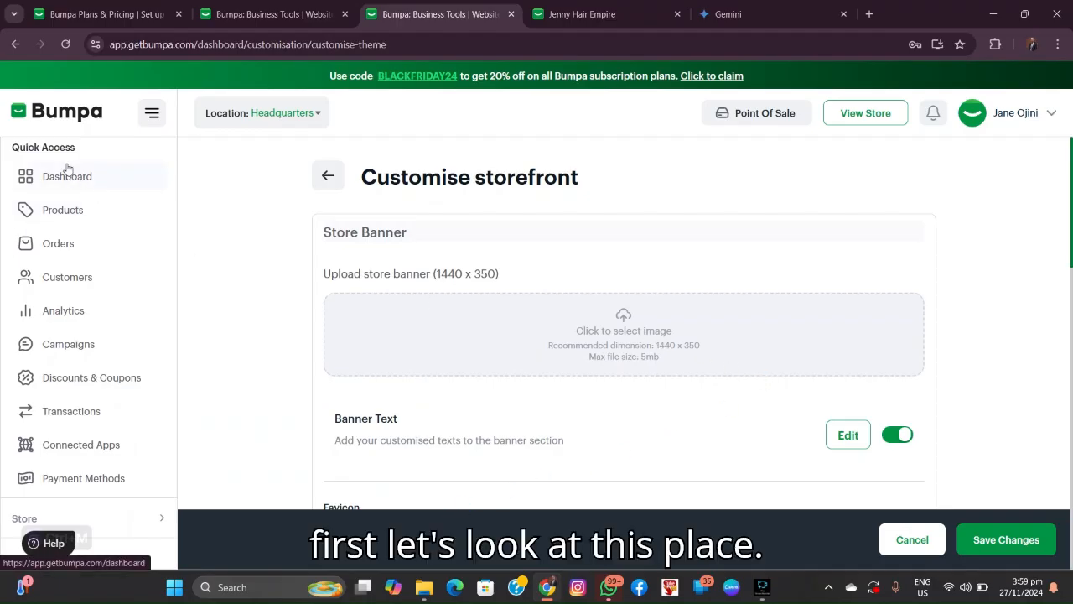
{"action": "left_click", "coordinate": [153, 118]}
{"action": "left_click", "coordinate": [152, 118]}
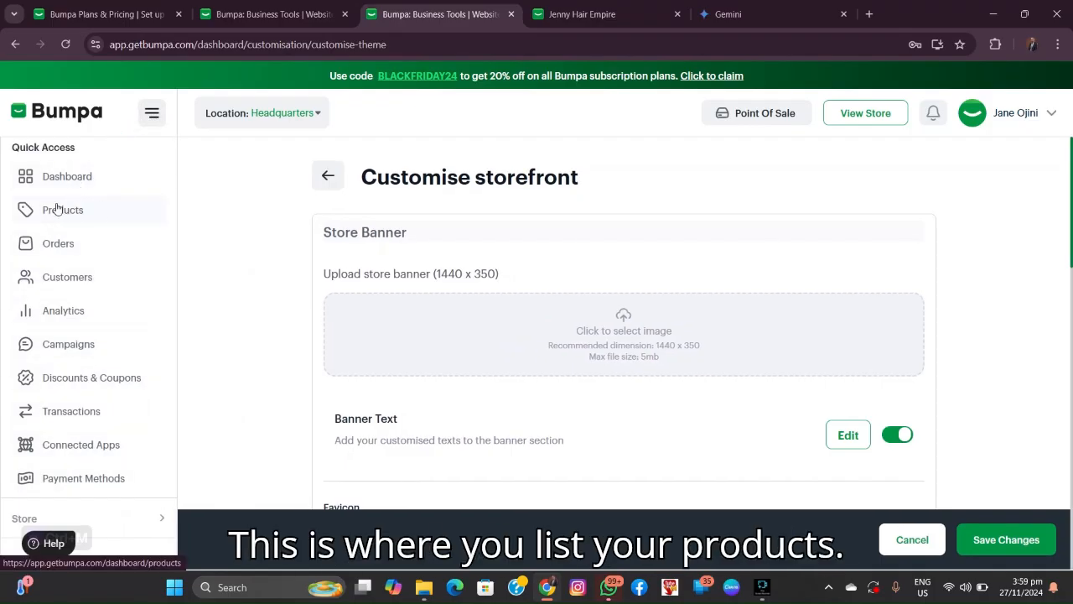
{"action": "left_click", "coordinate": [66, 210]}
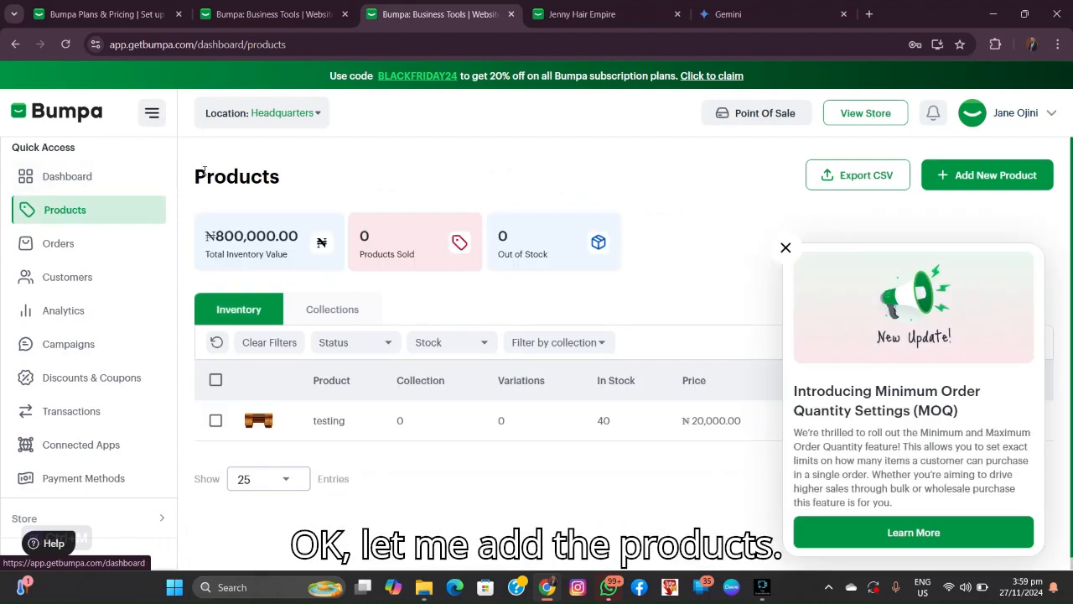
{"action": "left_click", "coordinate": [784, 249]}
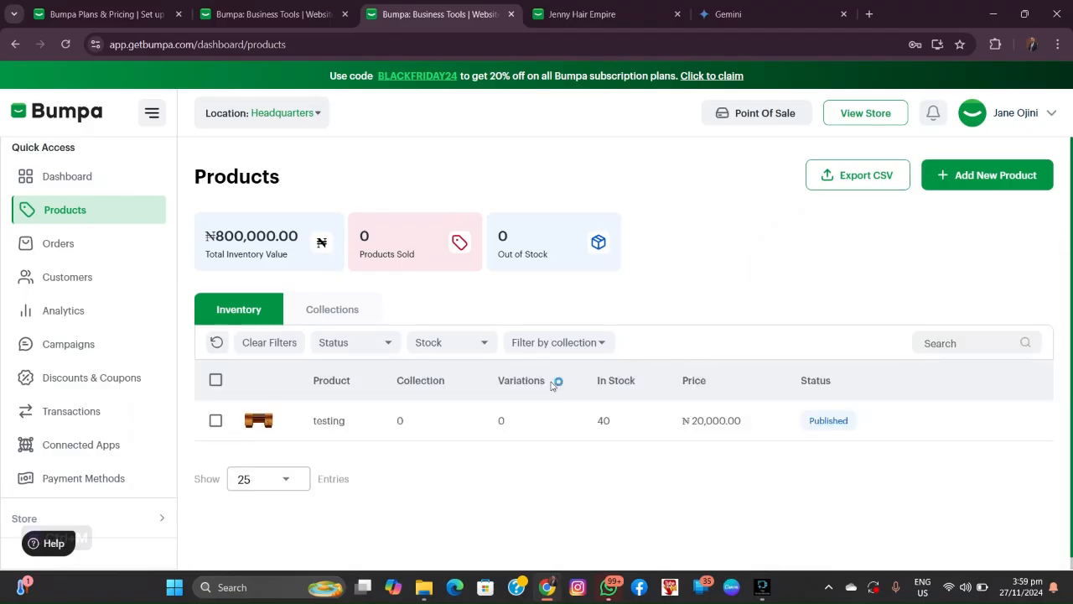
Step: Delete the testing product and open a blank Create Product form
{"action": "left_click", "coordinate": [1024, 422]}
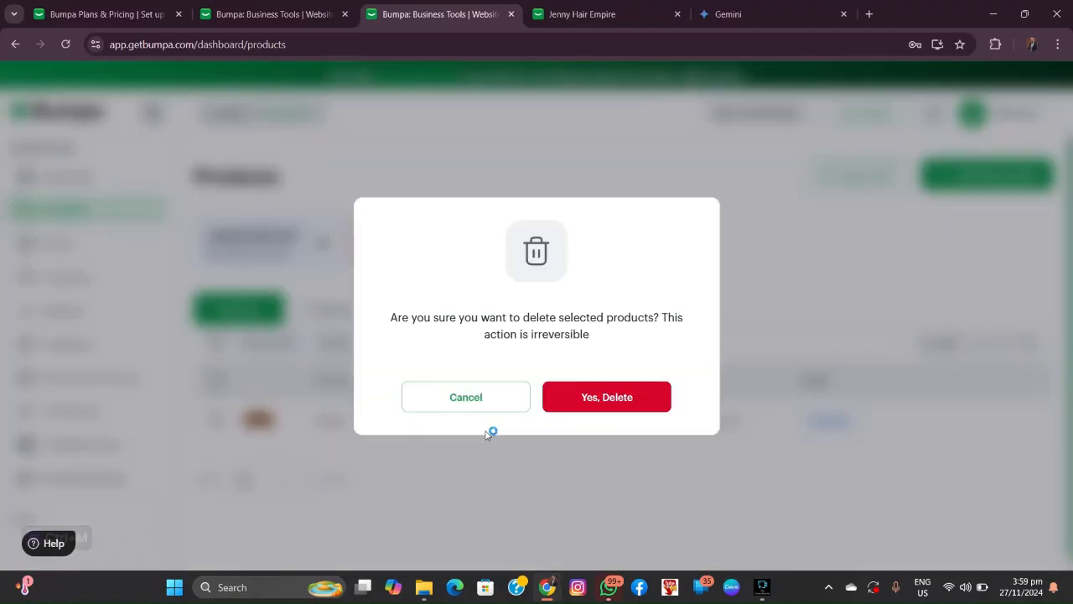
{"action": "left_click", "coordinate": [579, 399]}
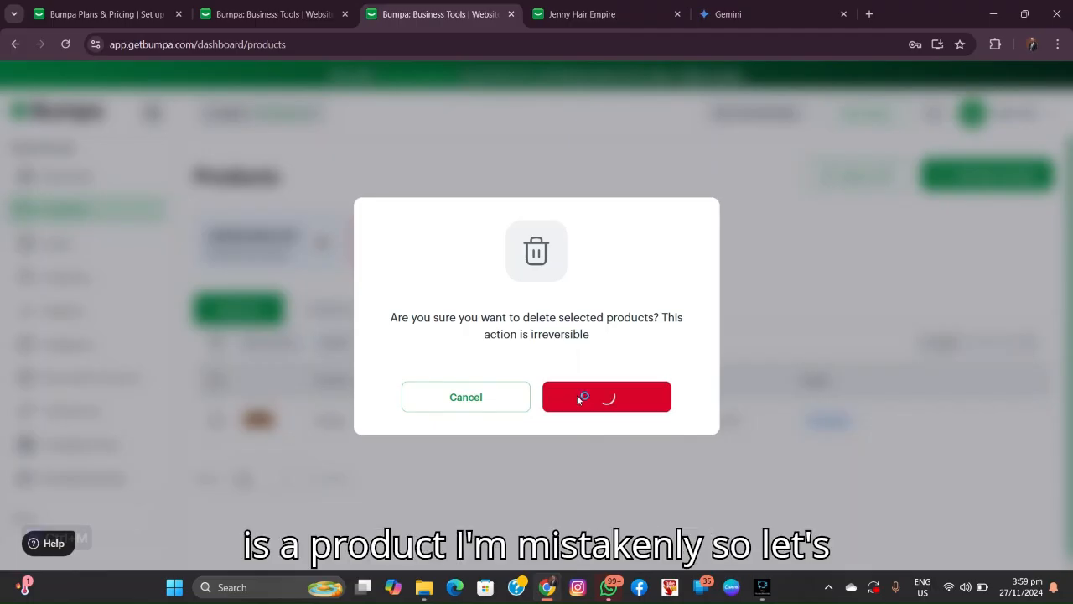
{"action": "scroll", "coordinate": [680, 500], "scroll_direction": "down", "scroll_amount": 2}
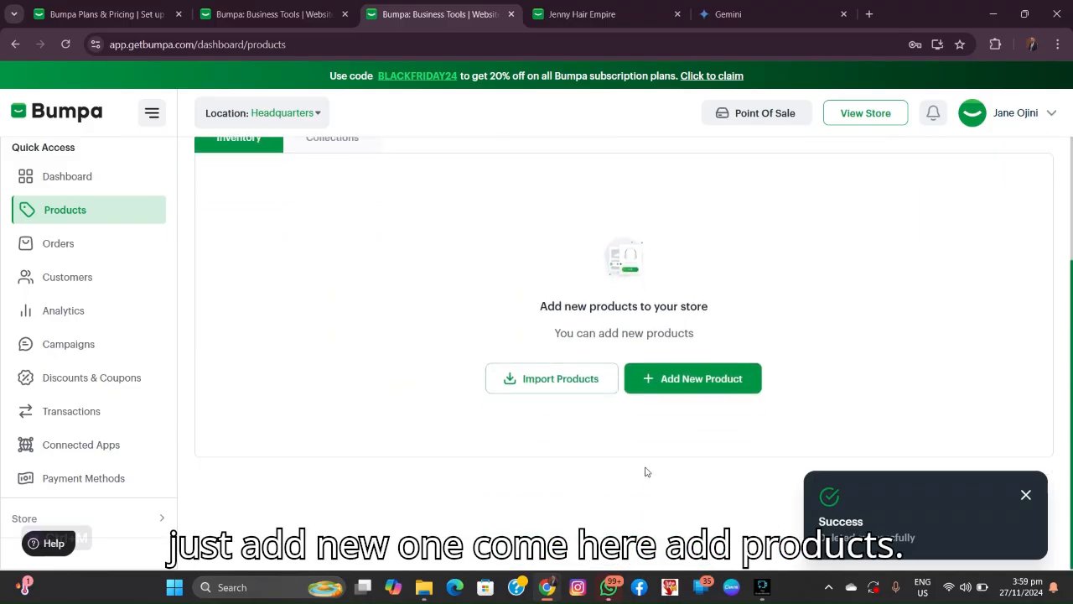
{"action": "left_click", "coordinate": [697, 379]}
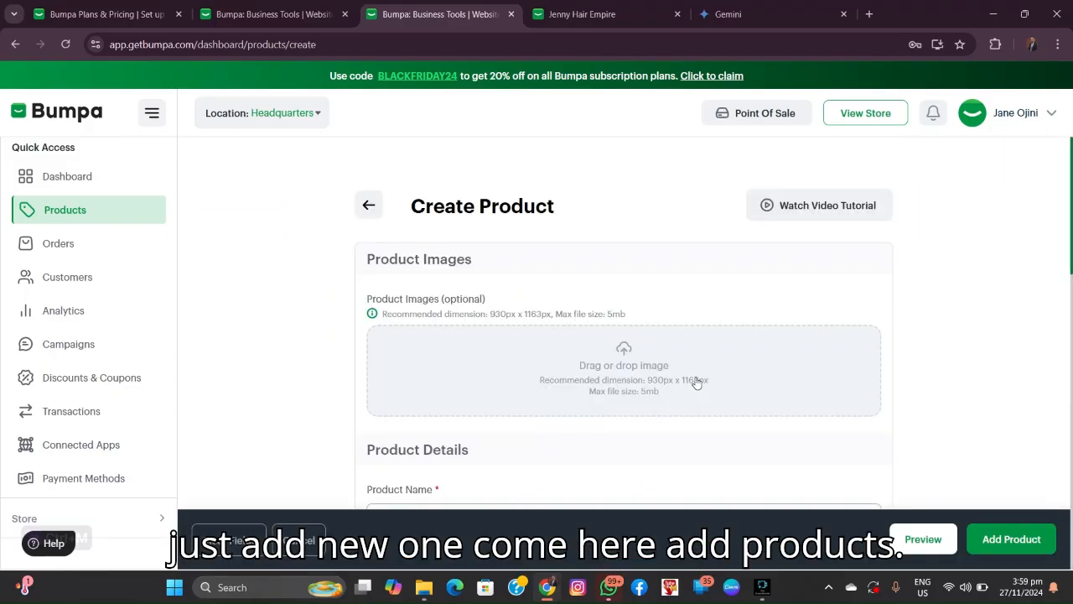
Step: Upload the dining table photo 02 as the product image without cropping
{"action": "scroll", "coordinate": [489, 344], "scroll_direction": "down", "scroll_amount": 2}
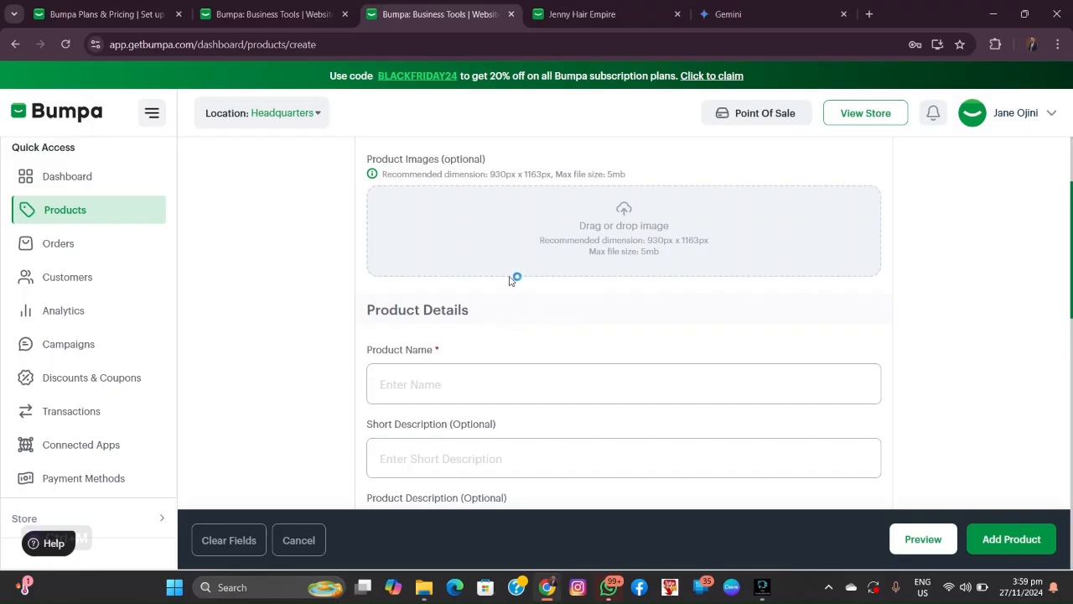
{"action": "scroll", "coordinate": [481, 249], "scroll_direction": "up", "scroll_amount": 1}
{"action": "left_click", "coordinate": [615, 297]}
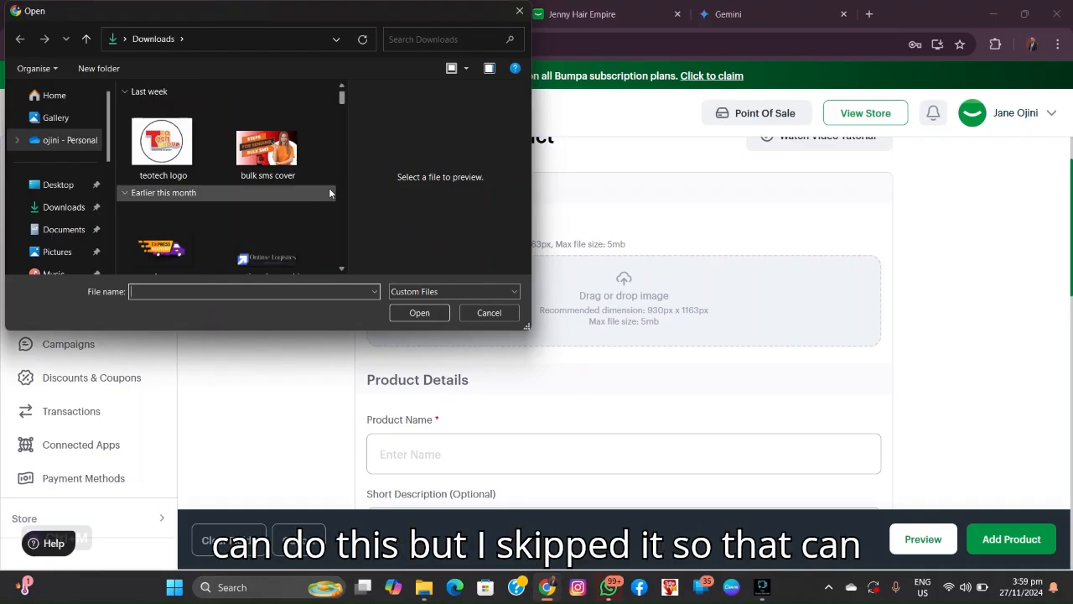
{"action": "scroll", "coordinate": [315, 193], "scroll_direction": "down", "scroll_amount": 5}
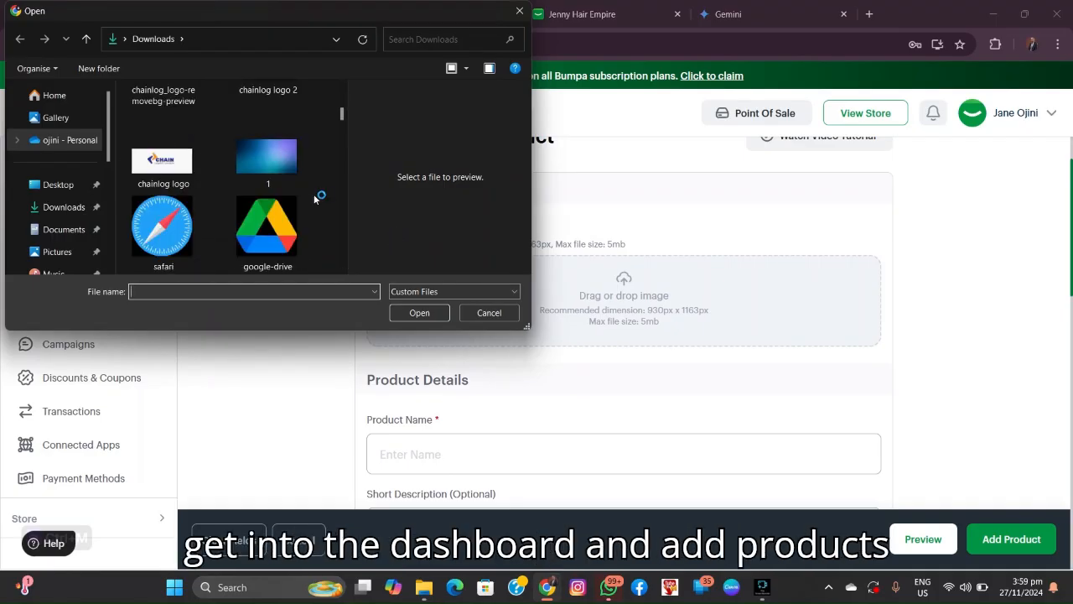
{"action": "scroll", "coordinate": [298, 194], "scroll_direction": "down", "scroll_amount": 6}
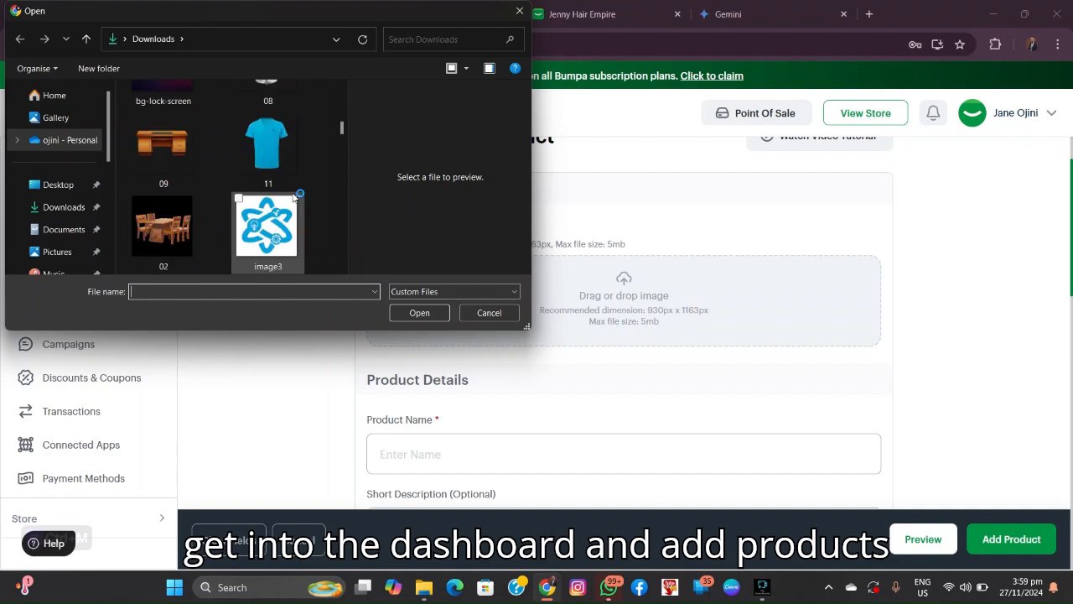
{"action": "left_click", "coordinate": [162, 225]}
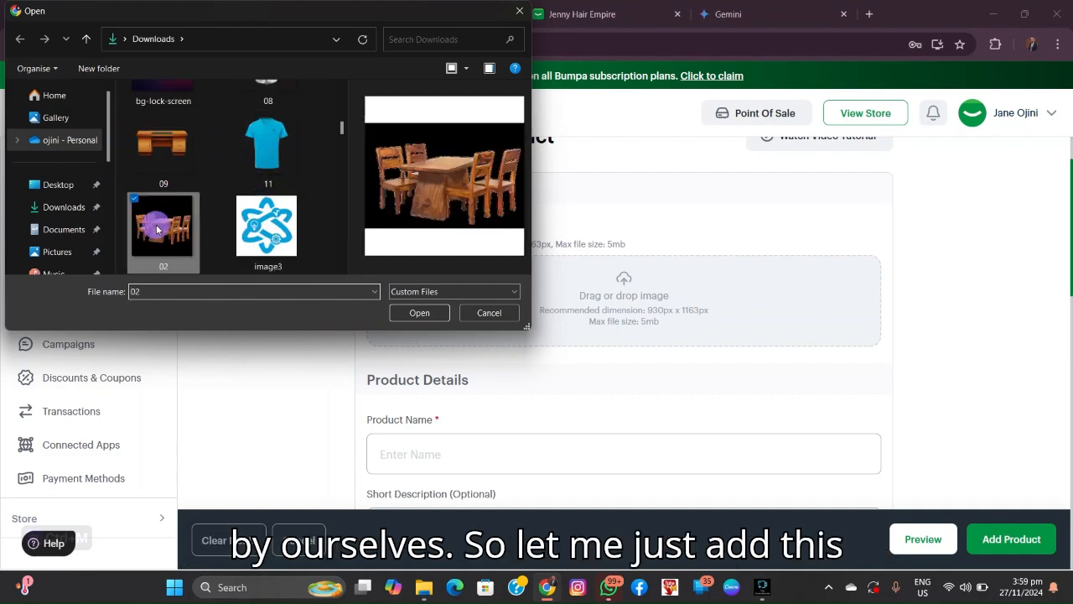
{"action": "left_click", "coordinate": [422, 317]}
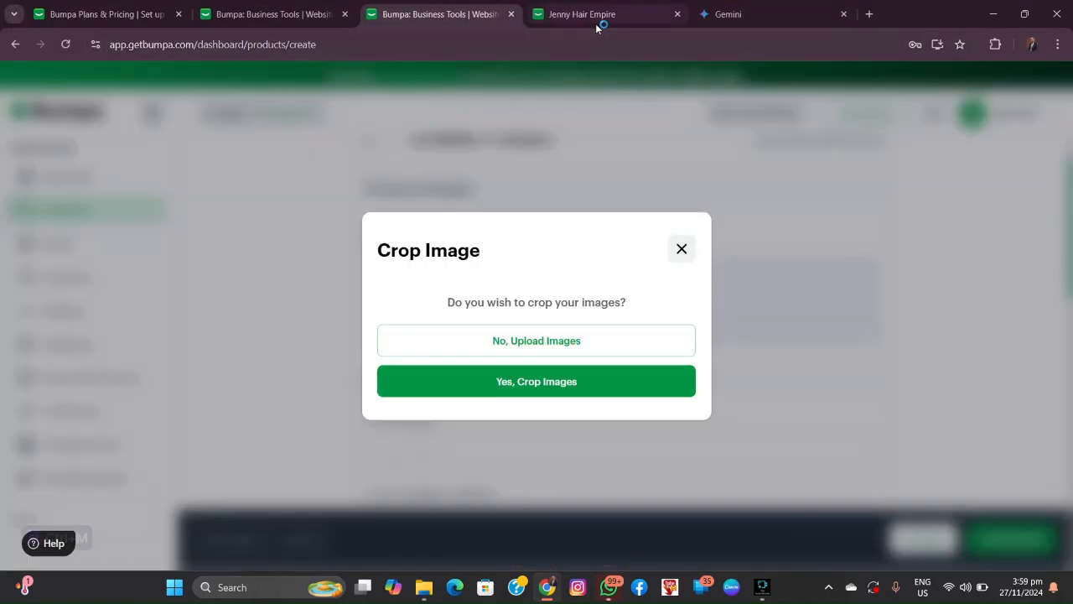
{"action": "left_click", "coordinate": [679, 14]}
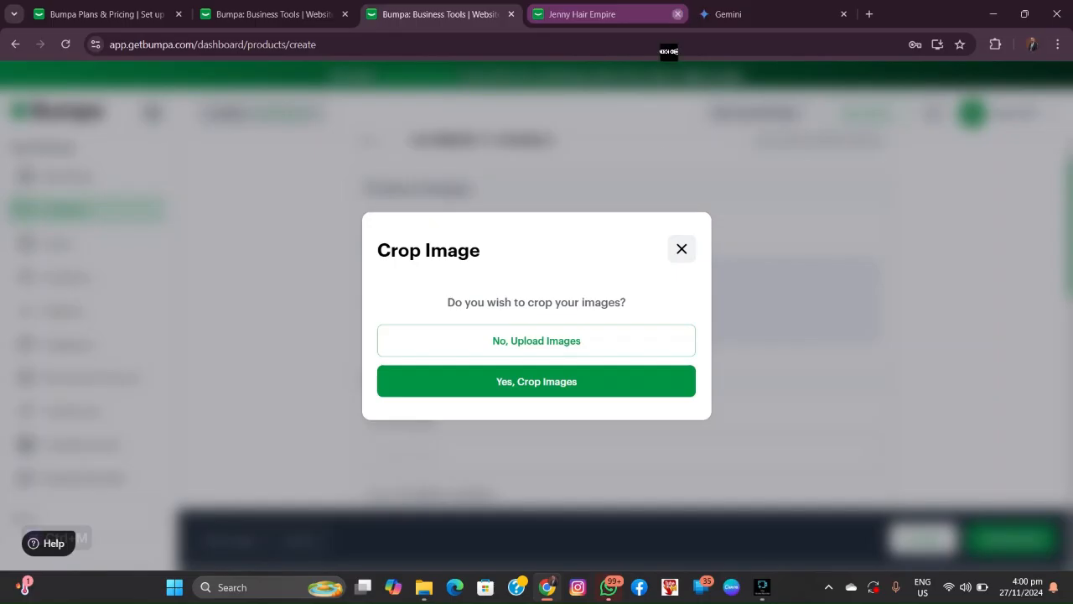
{"action": "left_click", "coordinate": [534, 335]}
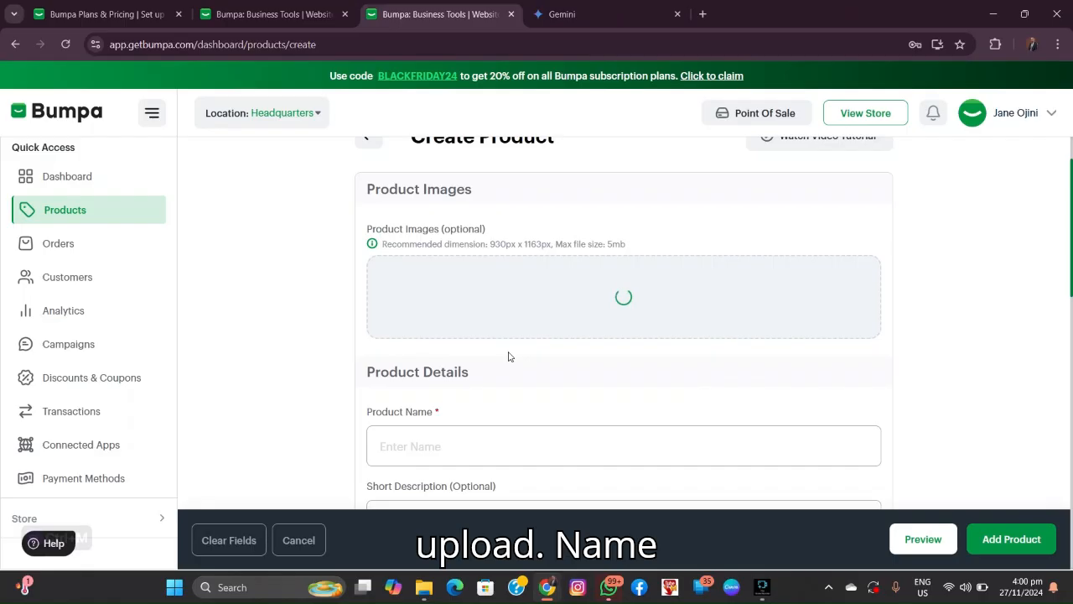
Step: Name the product 'Dinning set'
{"action": "scroll", "coordinate": [476, 318], "scroll_direction": "down", "scroll_amount": 2}
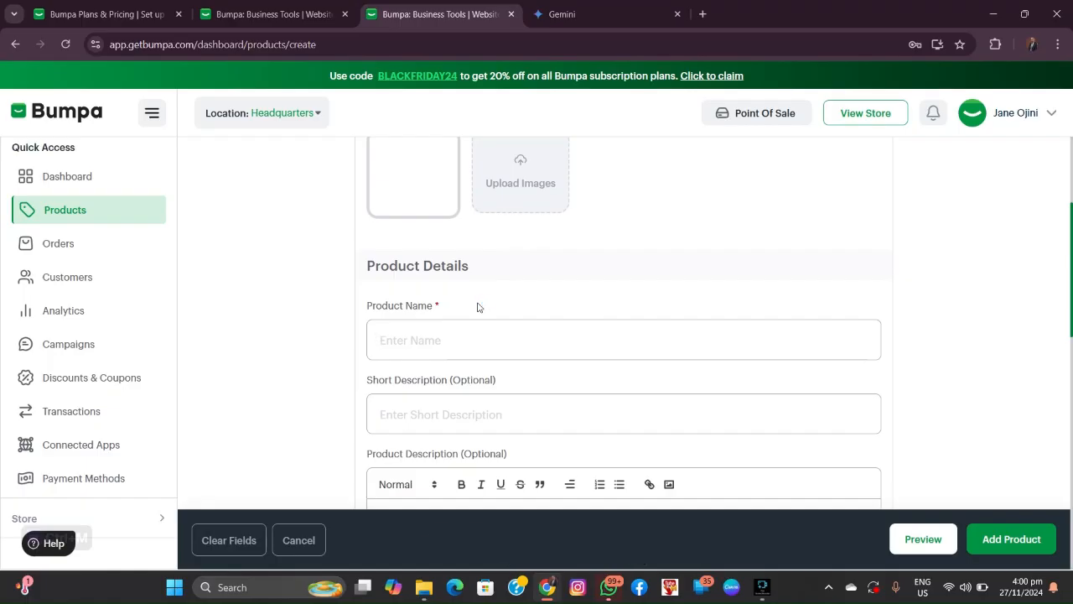
{"action": "type", "text": "Dinni"}
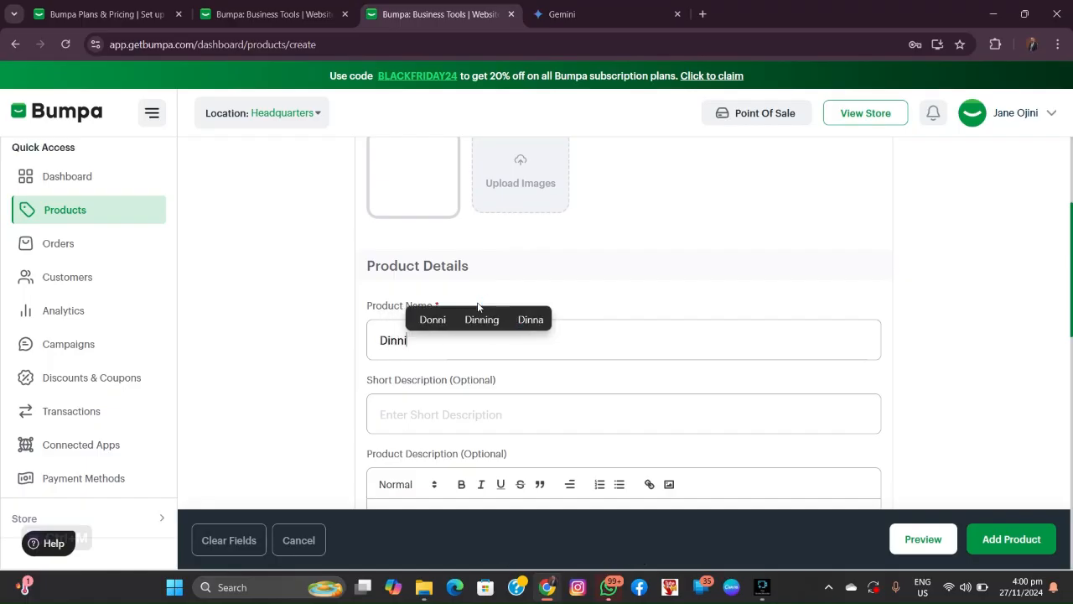
{"action": "left_click", "coordinate": [490, 319]}
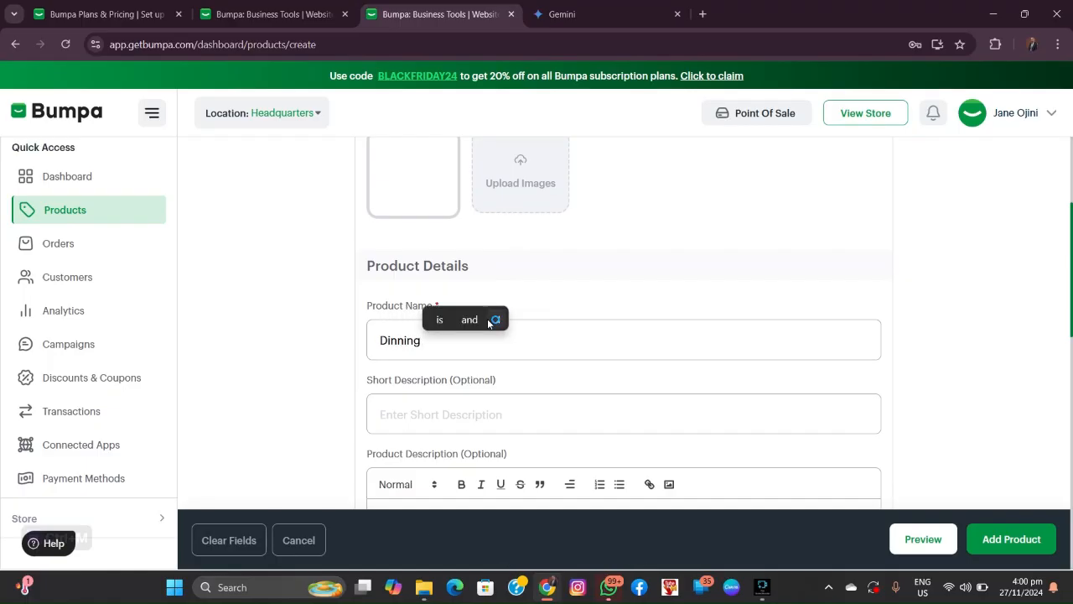
{"action": "type", "text": "set"}
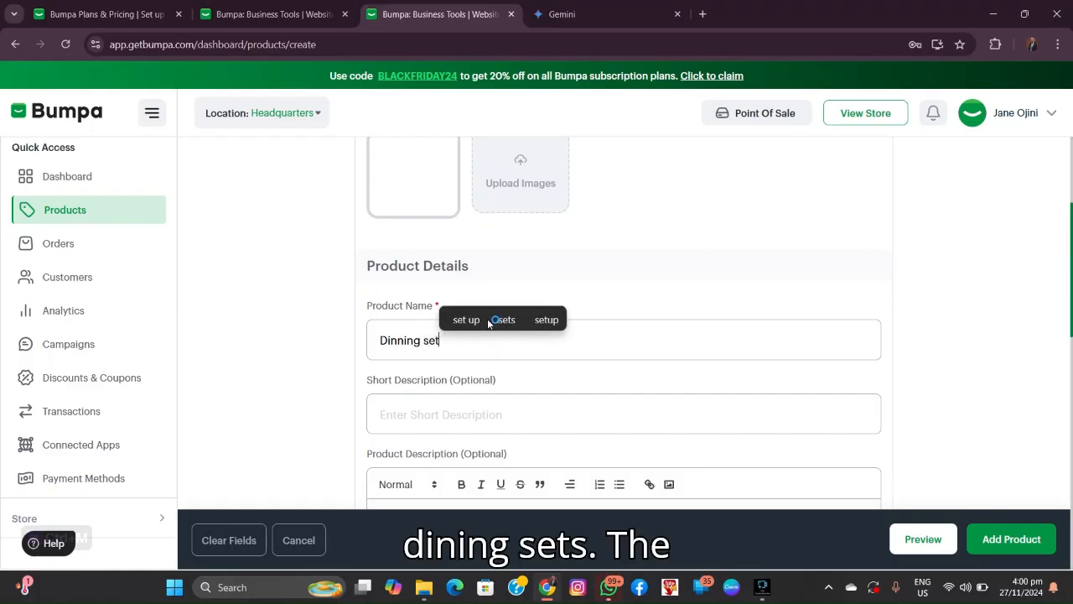
Step: Add the short description 'Make your dinning space look good and comfortable'
{"action": "scroll", "coordinate": [547, 361], "scroll_direction": "down", "scroll_amount": 2}
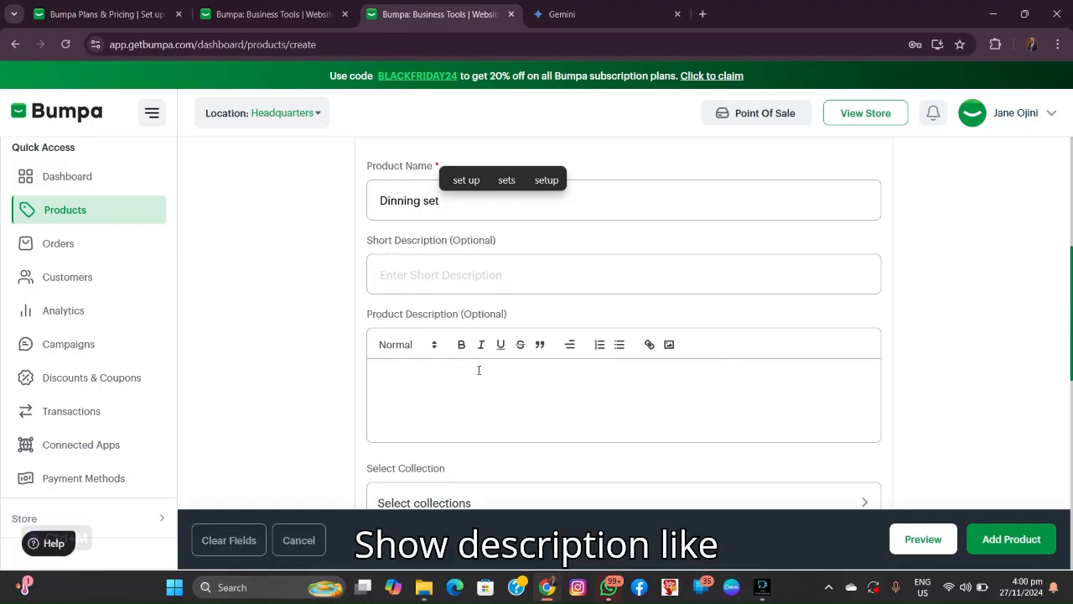
{"action": "left_click", "coordinate": [455, 276]}
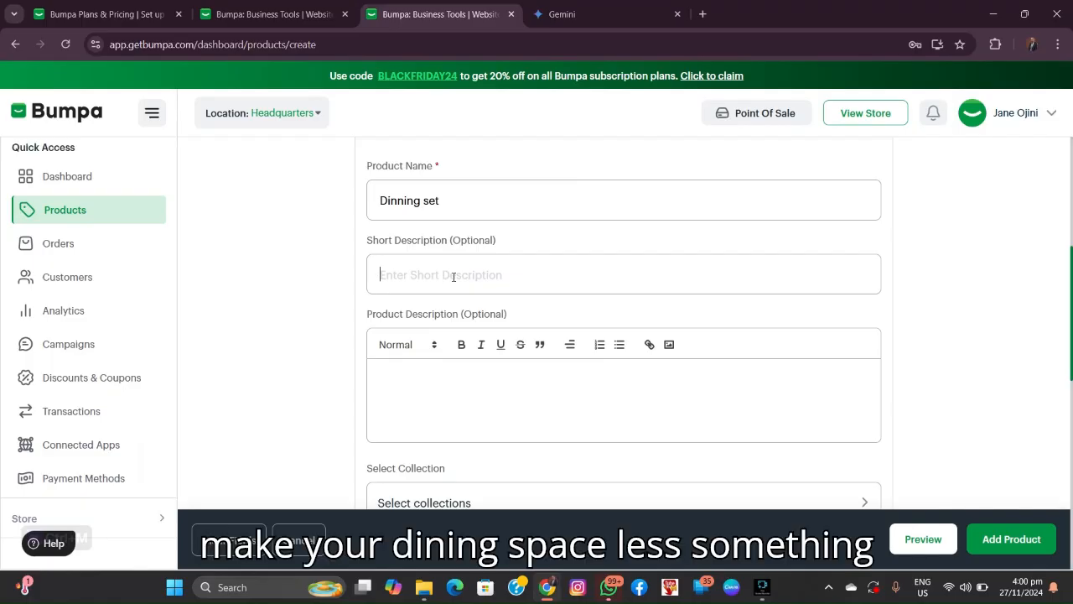
{"action": "type", "text": "M"}
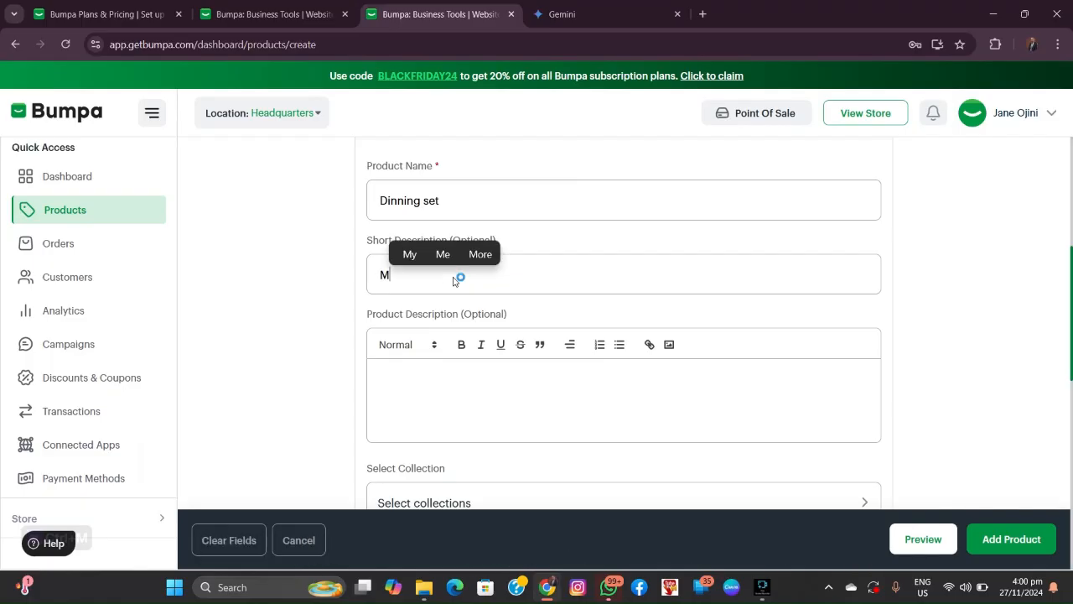
{"action": "type", "text": "ake yo"}
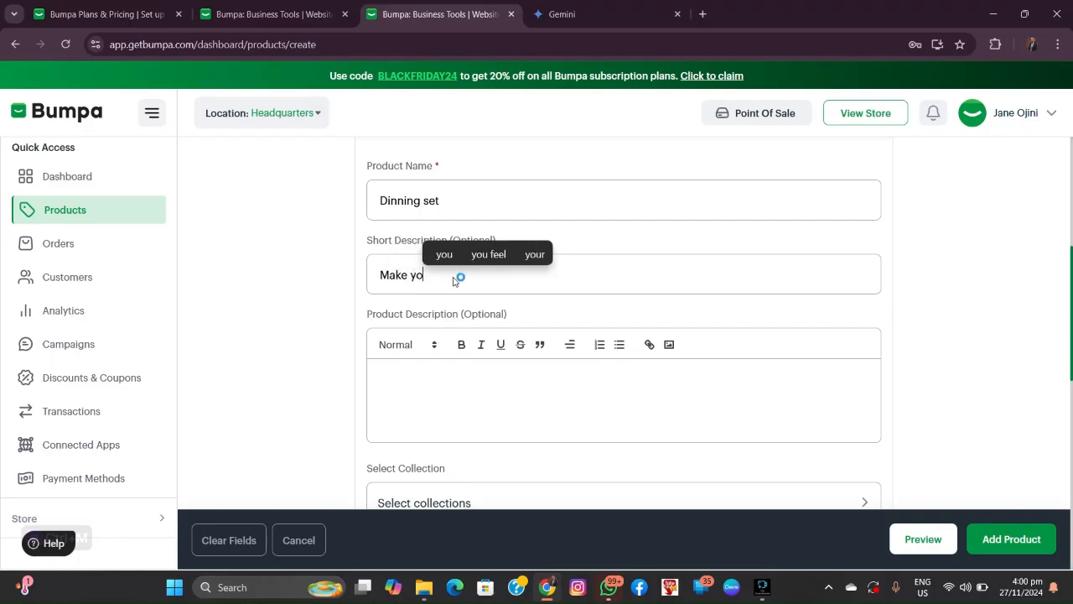
{"action": "type", "text": "ur dinn"}
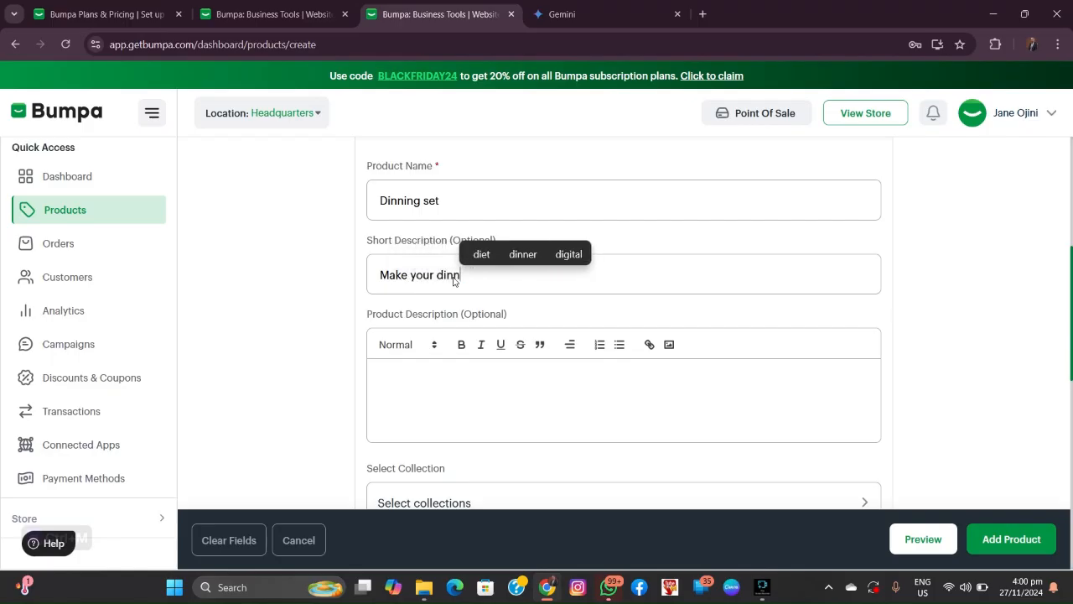
{"action": "type", "text": "ing spa"}
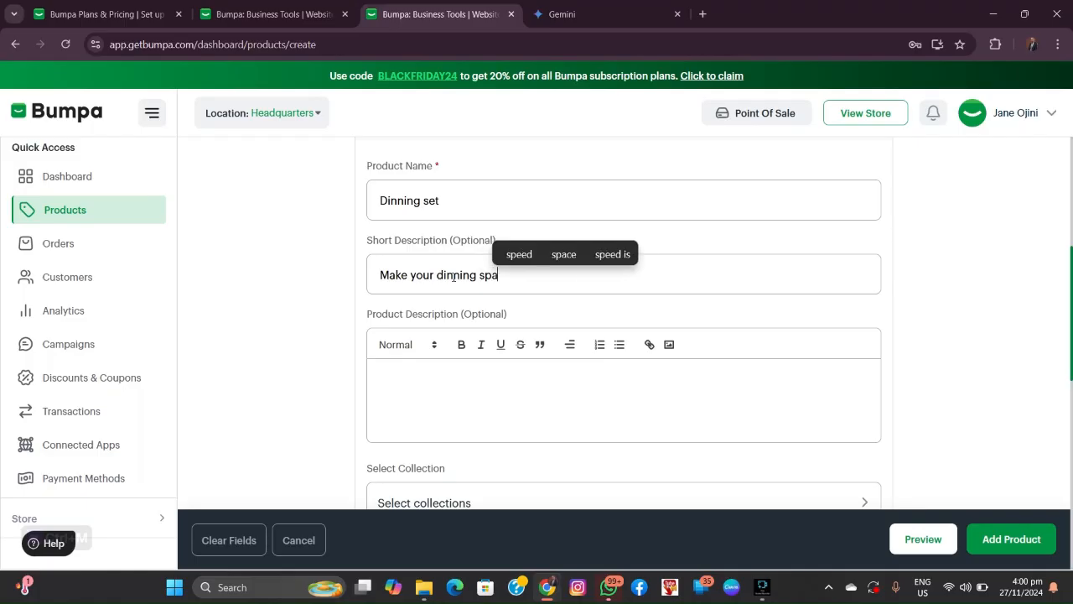
{"action": "type", "text": "ce look "}
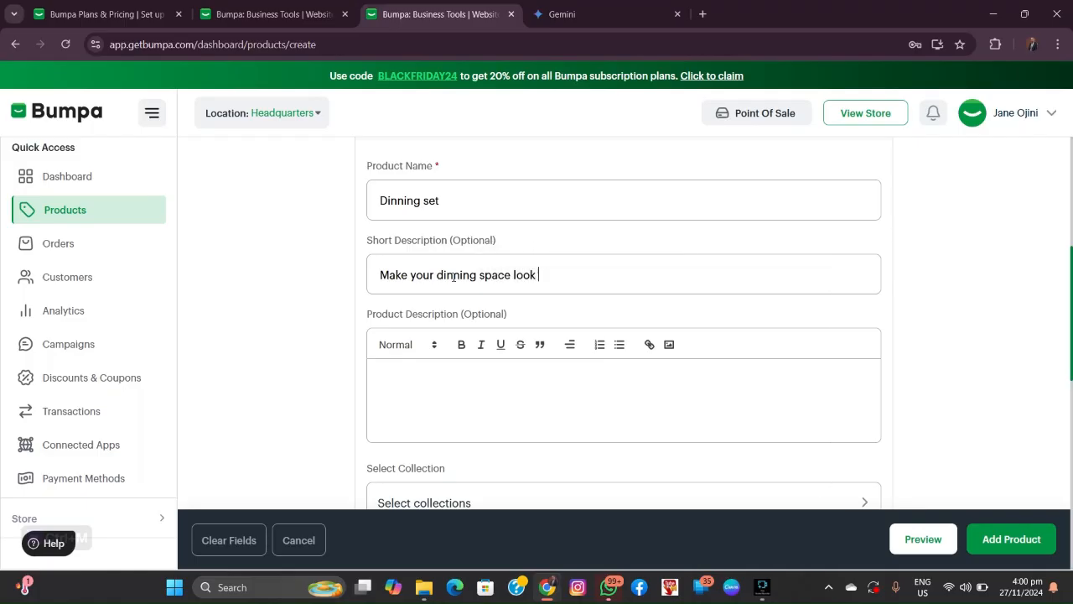
{"action": "type", "text": "good"}
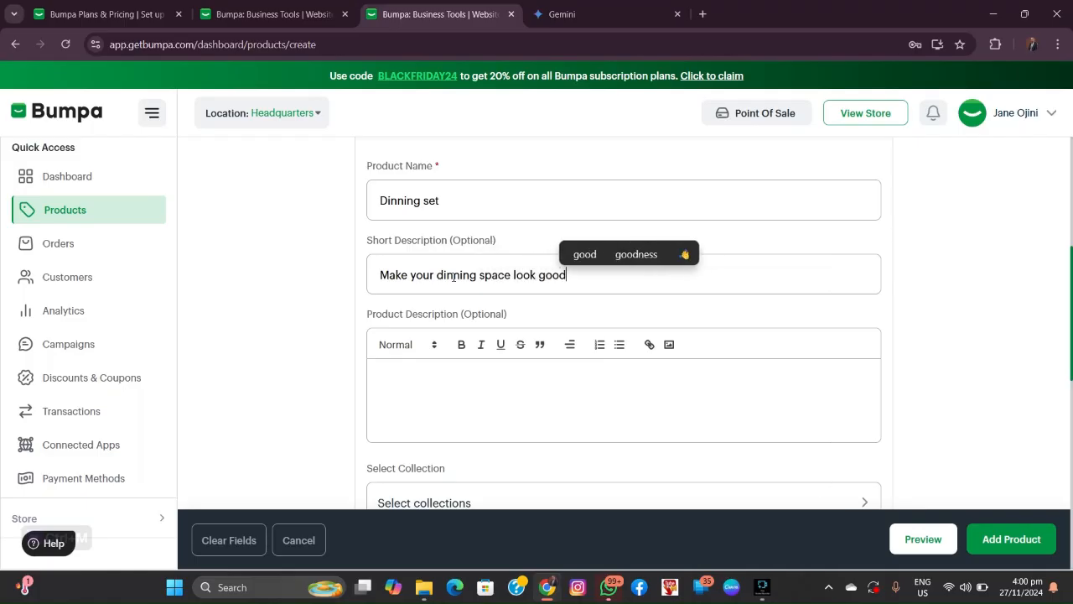
{"action": "type", "text": " and c"}
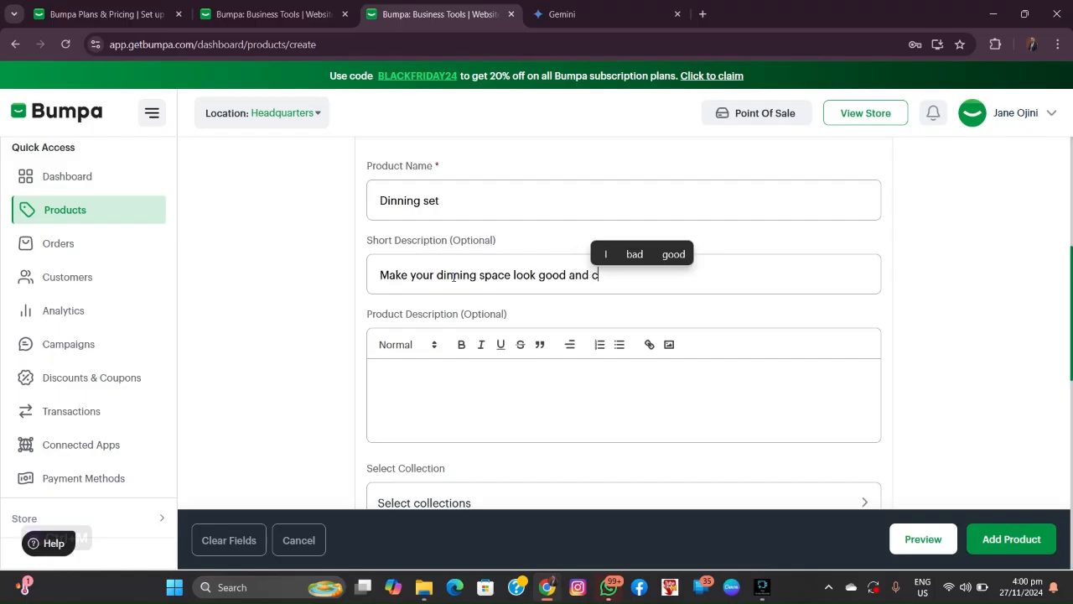
{"action": "type", "text": "onforta"}
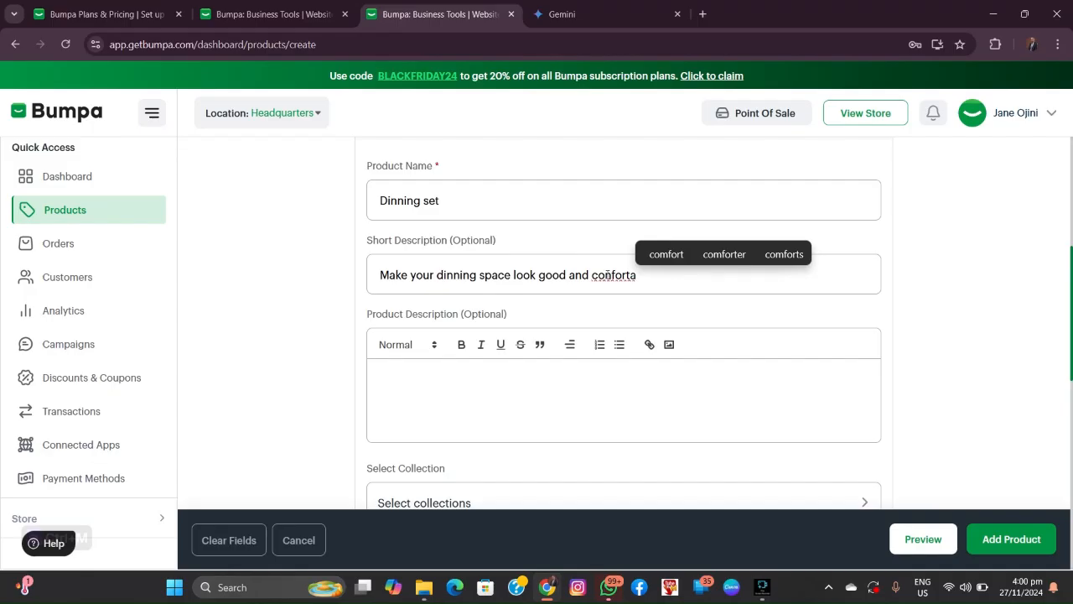
{"action": "type", "text": "ble"}
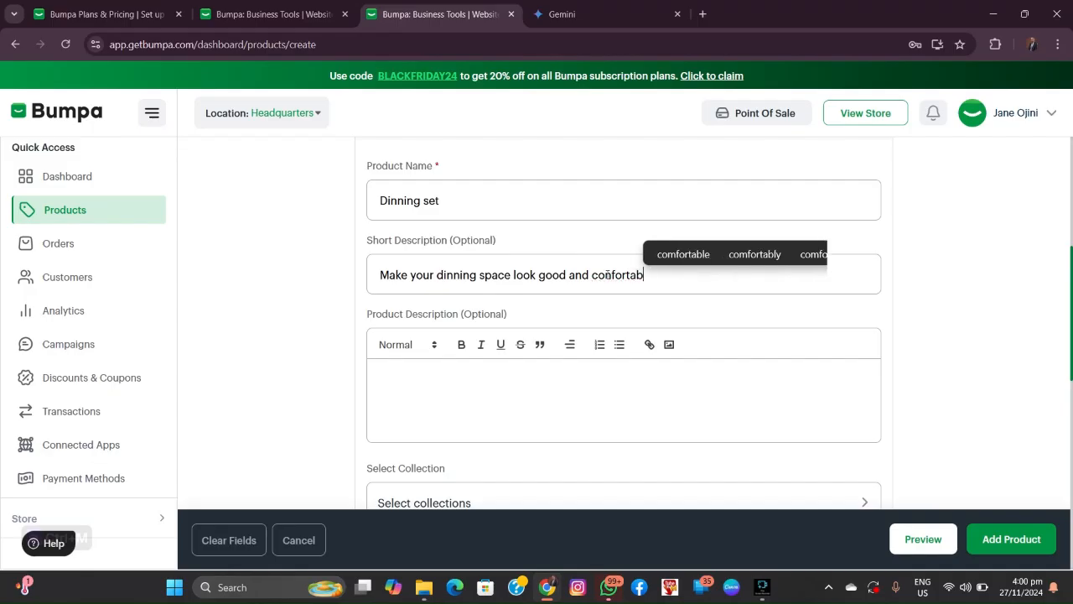
{"action": "left_click", "coordinate": [675, 255]}
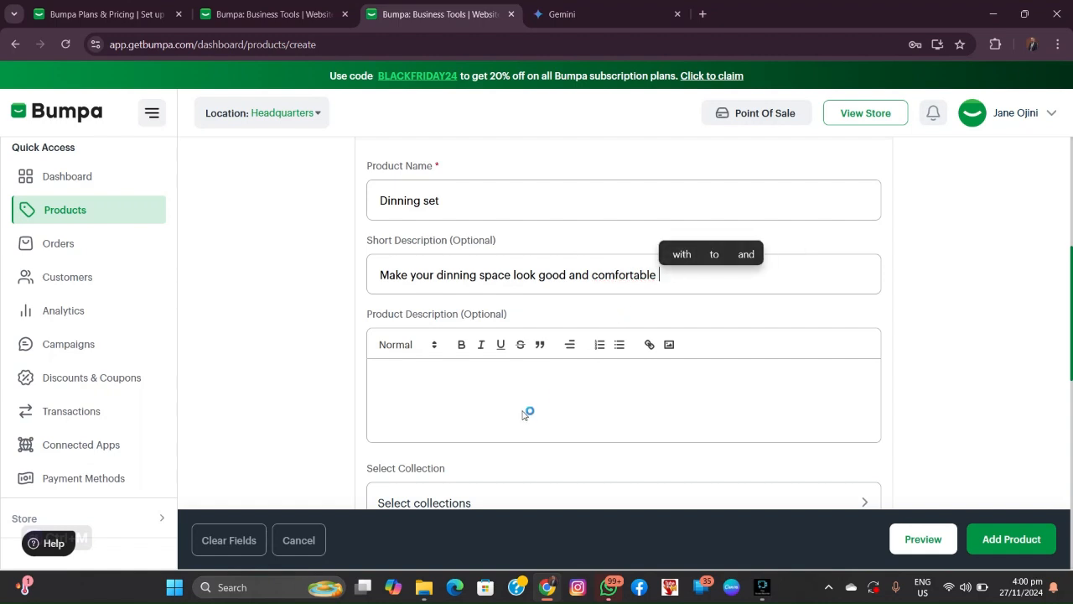
Step: Enter a price of 20000 and a discounted price of 1,000 under Pricing
{"action": "scroll", "coordinate": [525, 414], "scroll_direction": "down", "scroll_amount": 2}
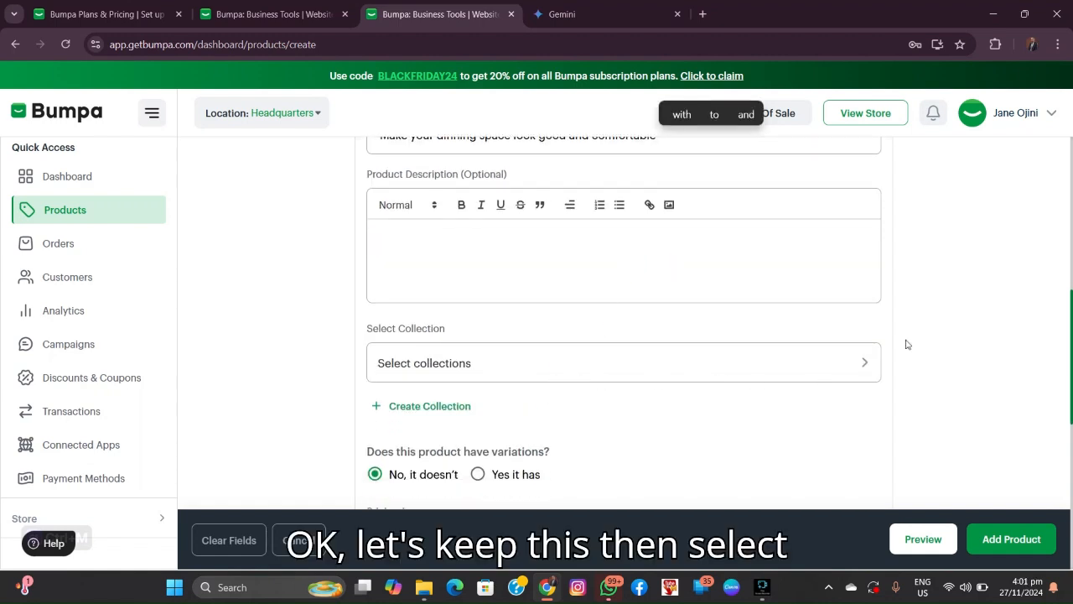
{"action": "scroll", "coordinate": [503, 365], "scroll_direction": "down", "scroll_amount": 1}
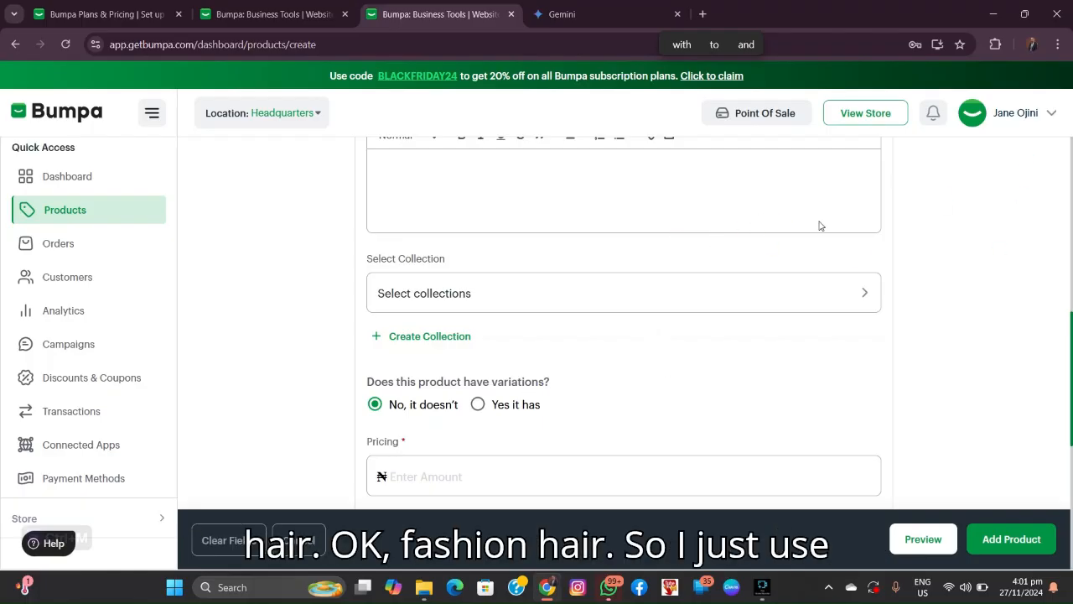
{"action": "scroll", "coordinate": [672, 312], "scroll_direction": "up", "scroll_amount": 5}
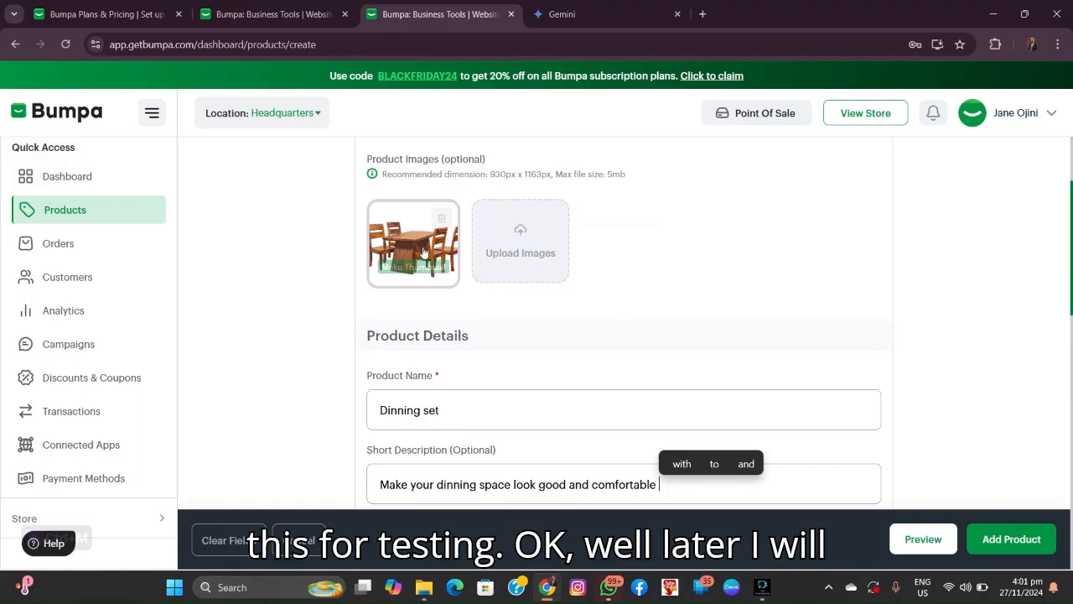
{"action": "scroll", "coordinate": [470, 285], "scroll_direction": "down", "scroll_amount": 2}
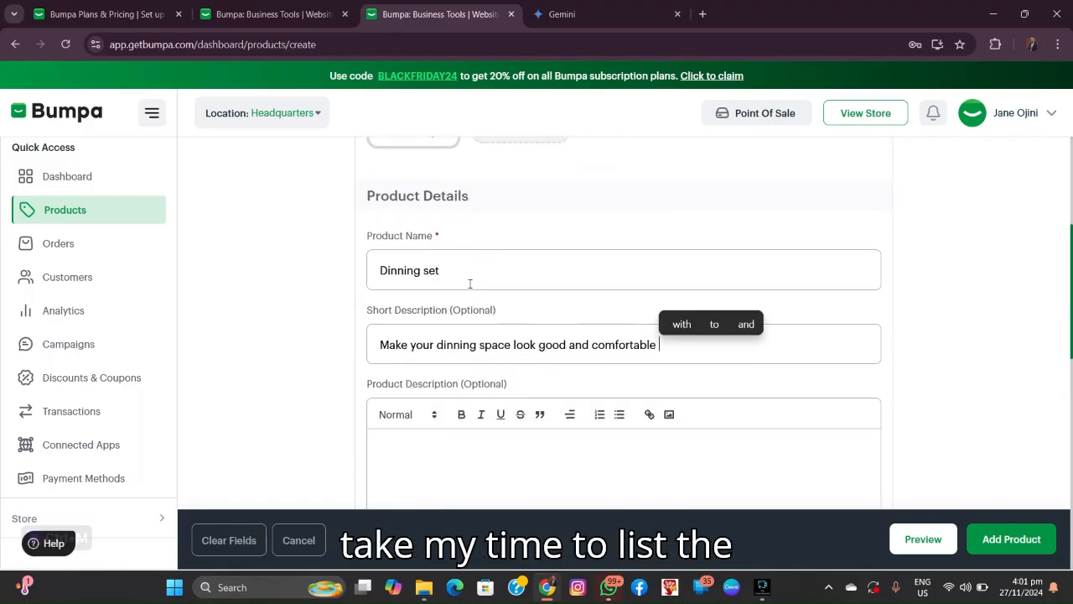
{"action": "scroll", "coordinate": [492, 355], "scroll_direction": "down", "scroll_amount": 4}
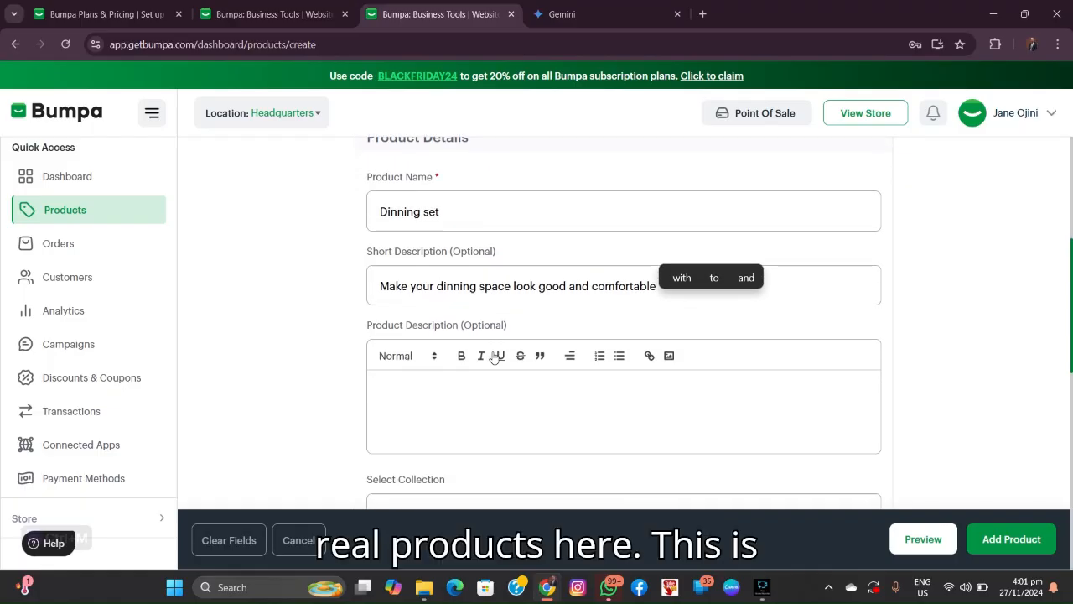
{"action": "scroll", "coordinate": [498, 344], "scroll_direction": "down", "scroll_amount": 1}
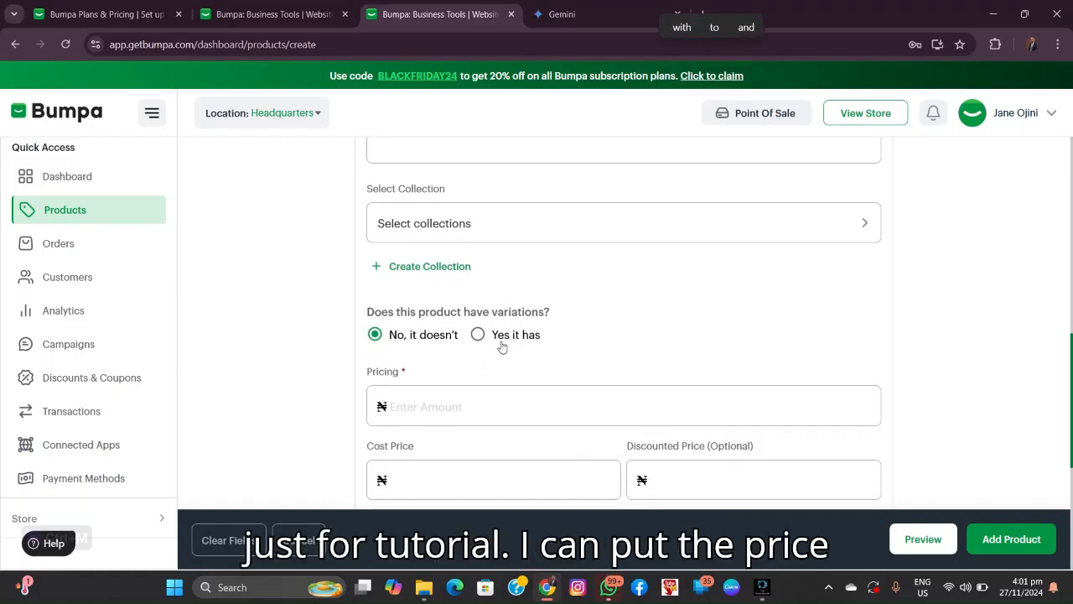
{"action": "scroll", "coordinate": [498, 343], "scroll_direction": "down", "scroll_amount": 1}
{"action": "left_click", "coordinate": [454, 335]}
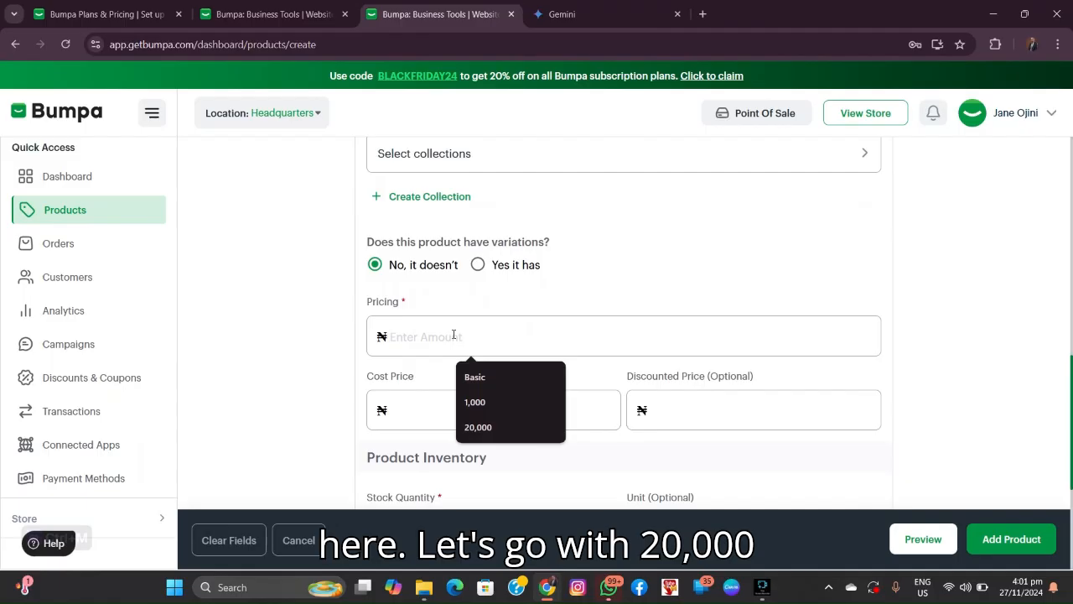
{"action": "type", "text": "200000"}
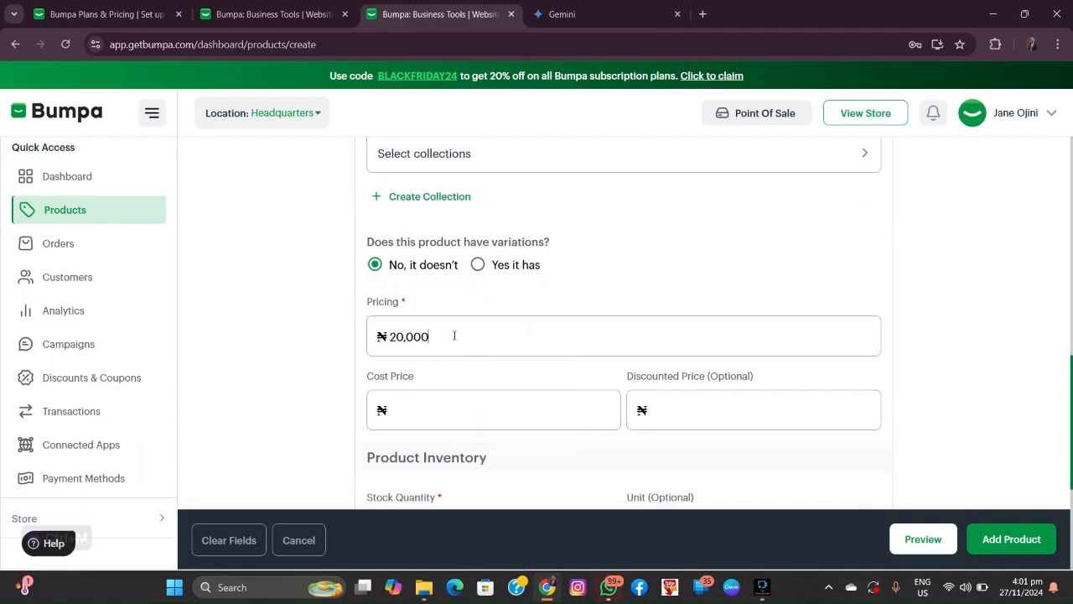
{"action": "left_click", "coordinate": [678, 407]}
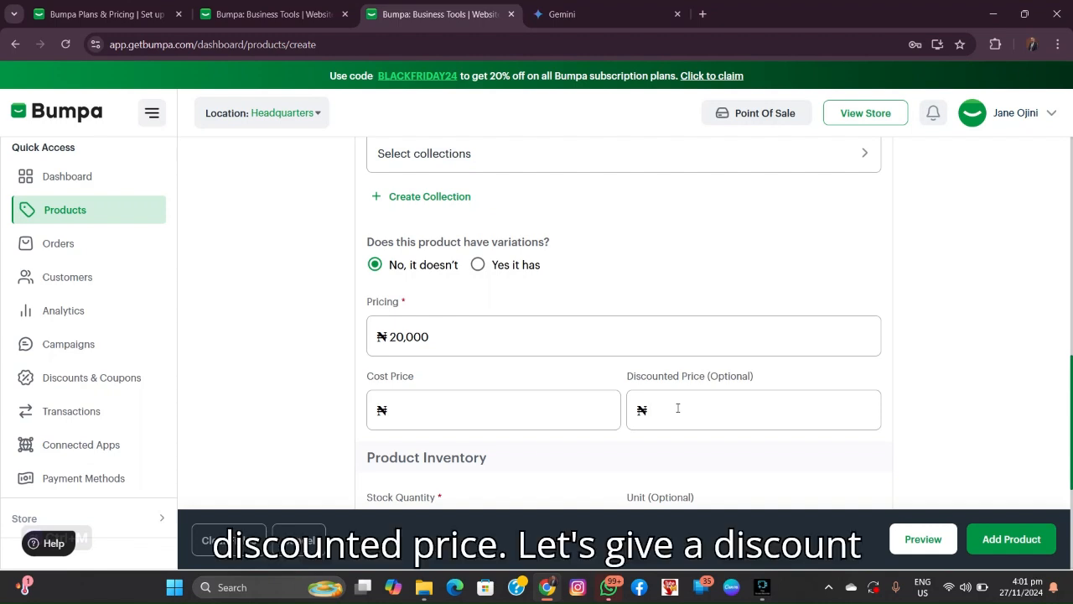
{"action": "type", "text": "1,000"}
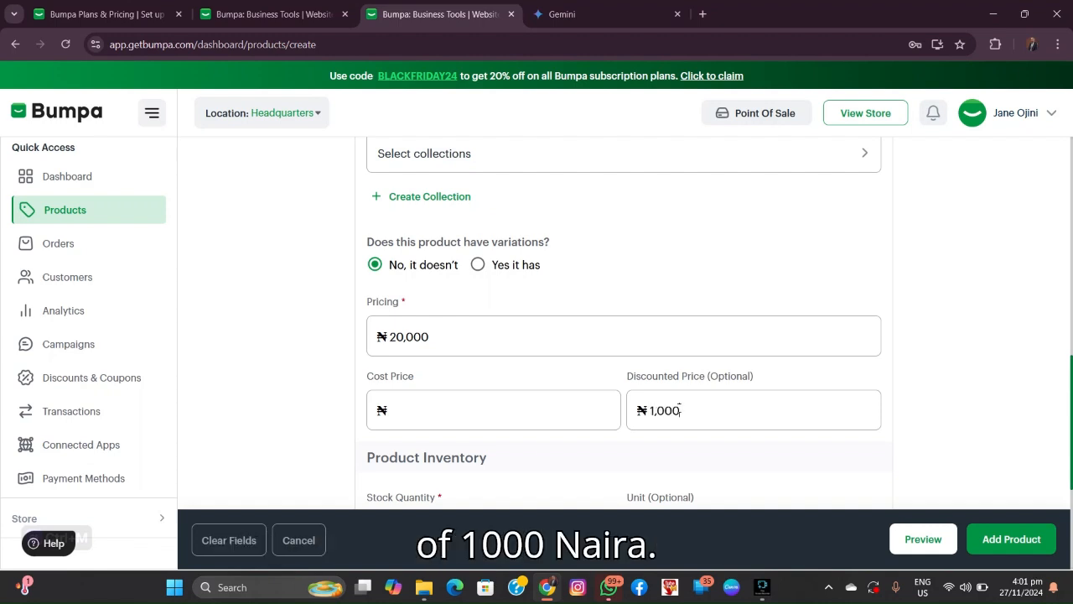
{"action": "scroll", "coordinate": [680, 385], "scroll_direction": "down", "scroll_amount": 3}
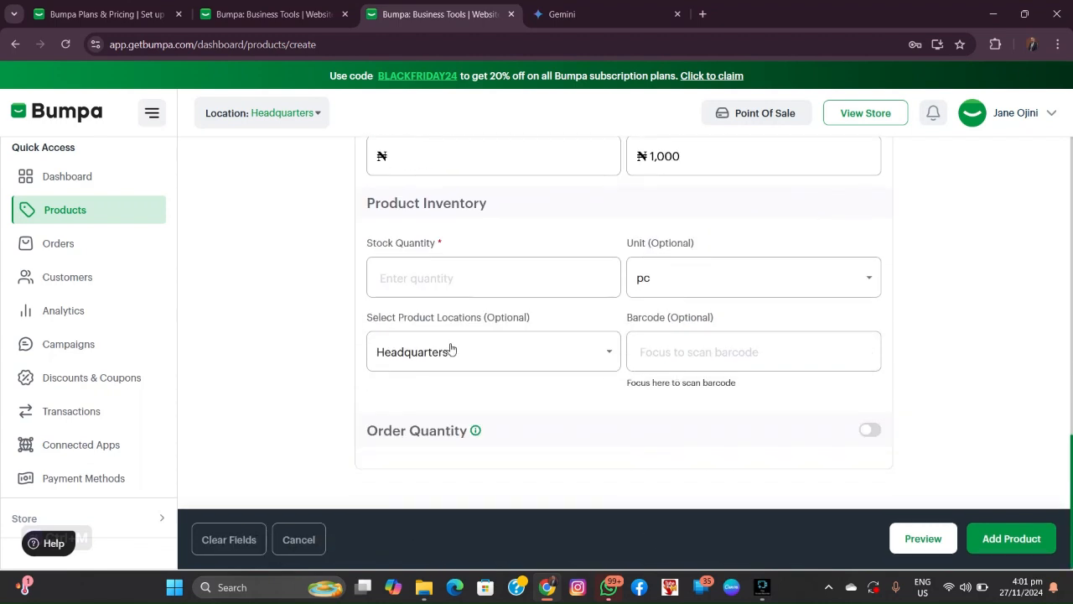
Step: Set stock quantity to 40, keep unit pc, and add the Dinning set product
{"action": "left_click", "coordinate": [454, 277]}
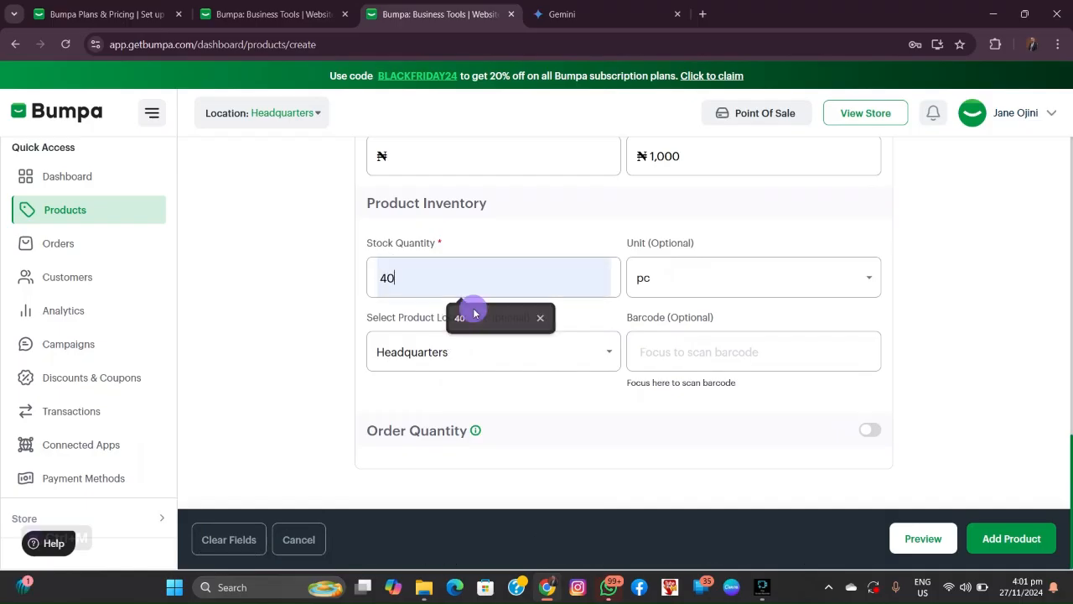
{"action": "left_click", "coordinate": [475, 312]}
{"action": "left_click", "coordinate": [868, 275]}
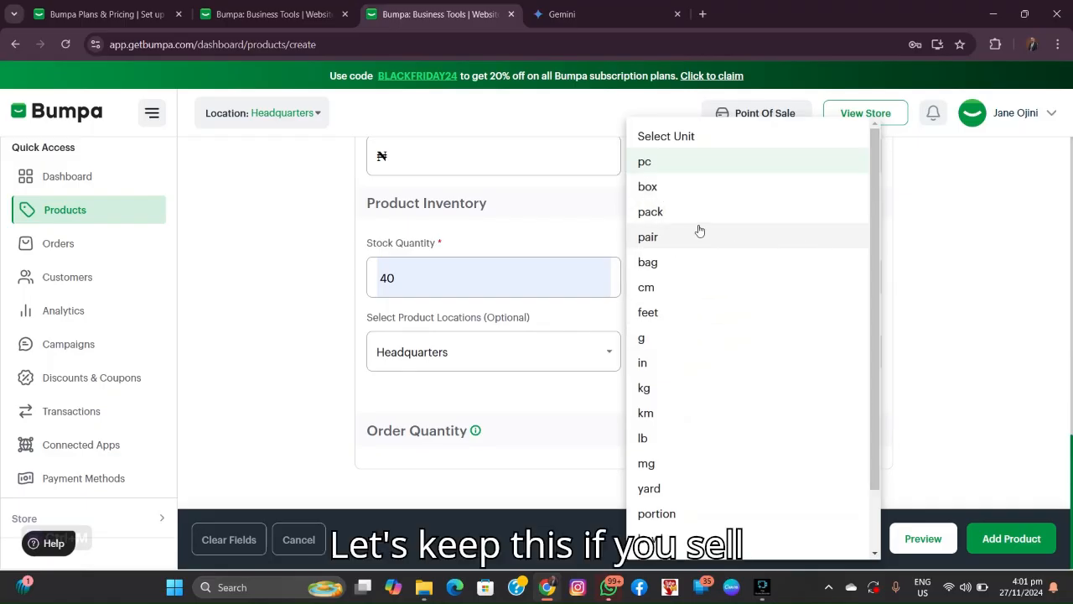
{"action": "scroll", "coordinate": [700, 253], "scroll_direction": "down", "scroll_amount": 1}
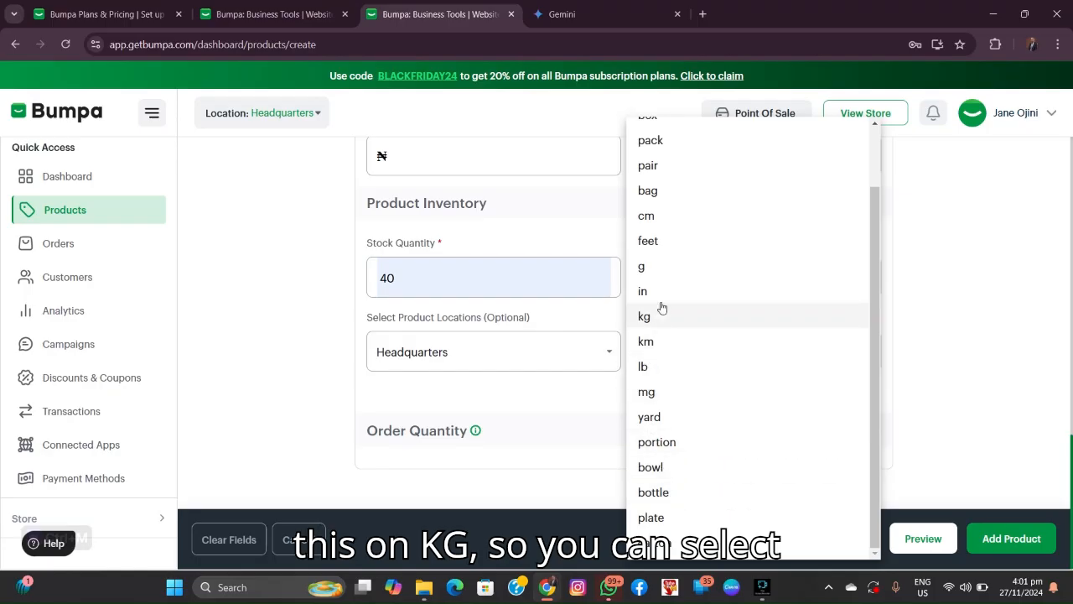
{"action": "scroll", "coordinate": [669, 285], "scroll_direction": "up", "scroll_amount": 1}
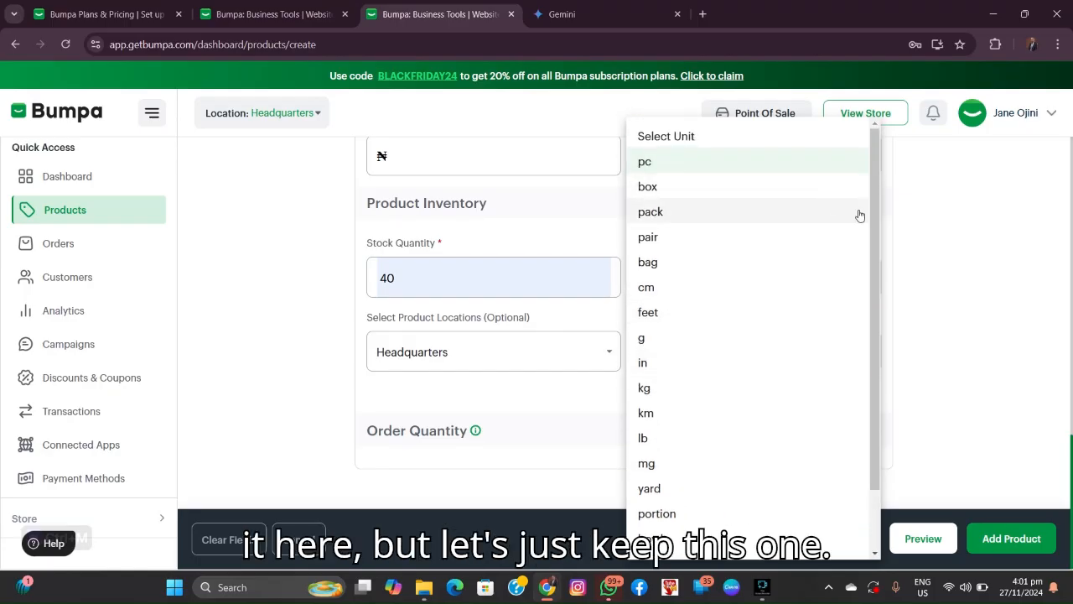
{"action": "left_click", "coordinate": [916, 228]}
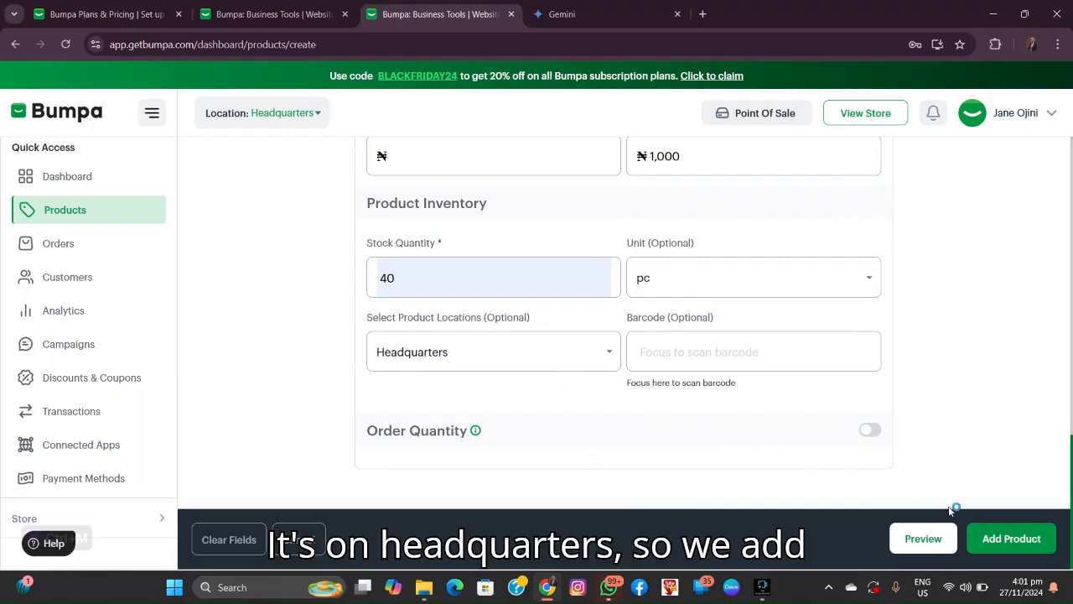
{"action": "left_click", "coordinate": [1007, 541]}
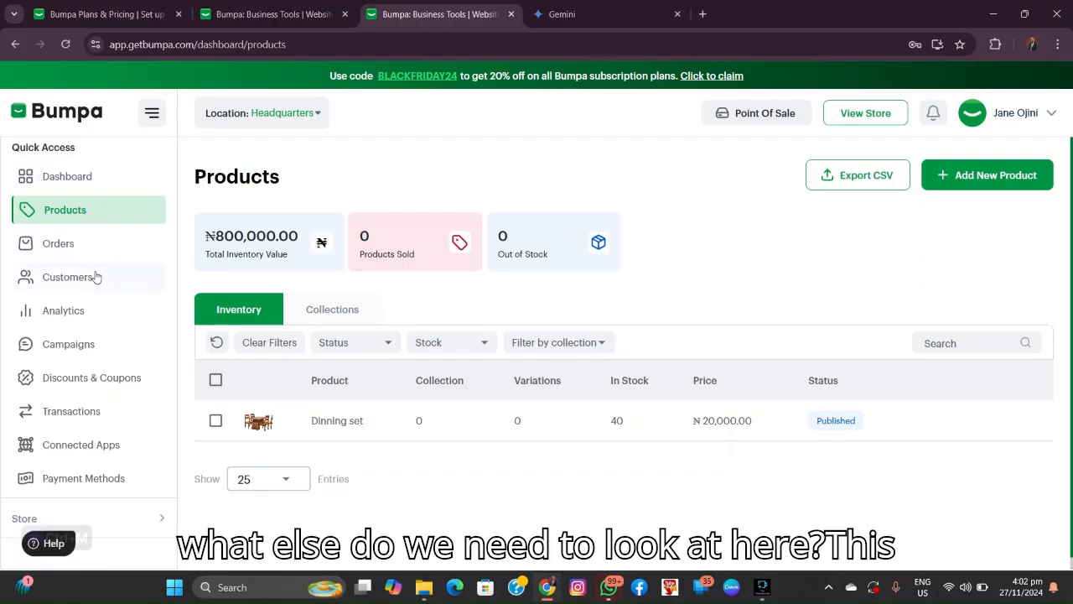
Step: Go from the Products list to the Orders page
{"action": "left_click", "coordinate": [53, 243]}
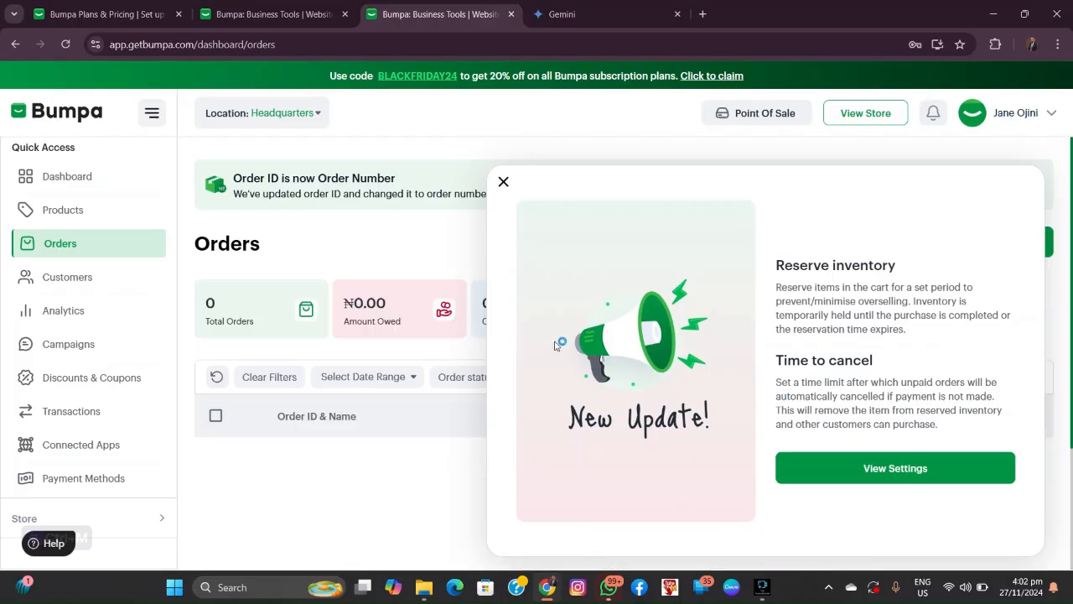
Step: Close the Orders update notice, scroll the orders, then open Customers
{"action": "left_click", "coordinate": [503, 181]}
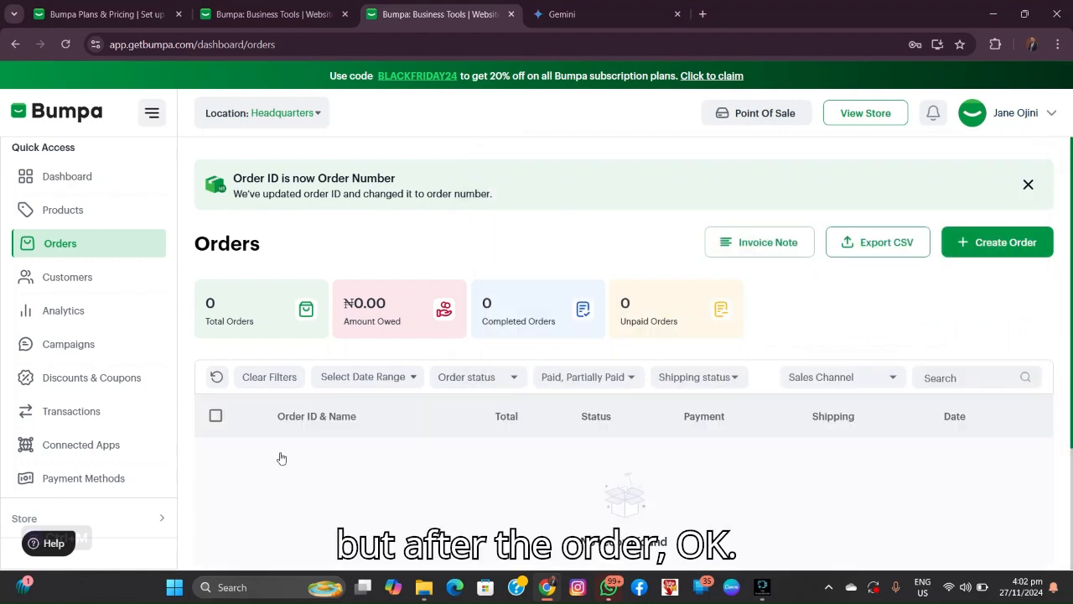
{"action": "scroll", "coordinate": [708, 522], "scroll_direction": "down", "scroll_amount": 2}
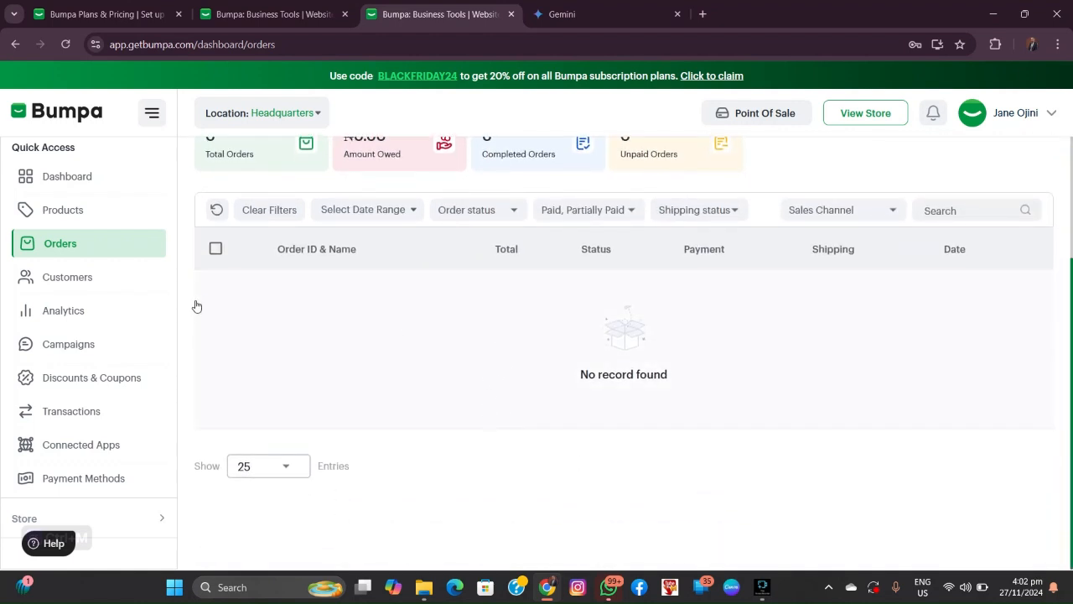
{"action": "left_click", "coordinate": [77, 281]}
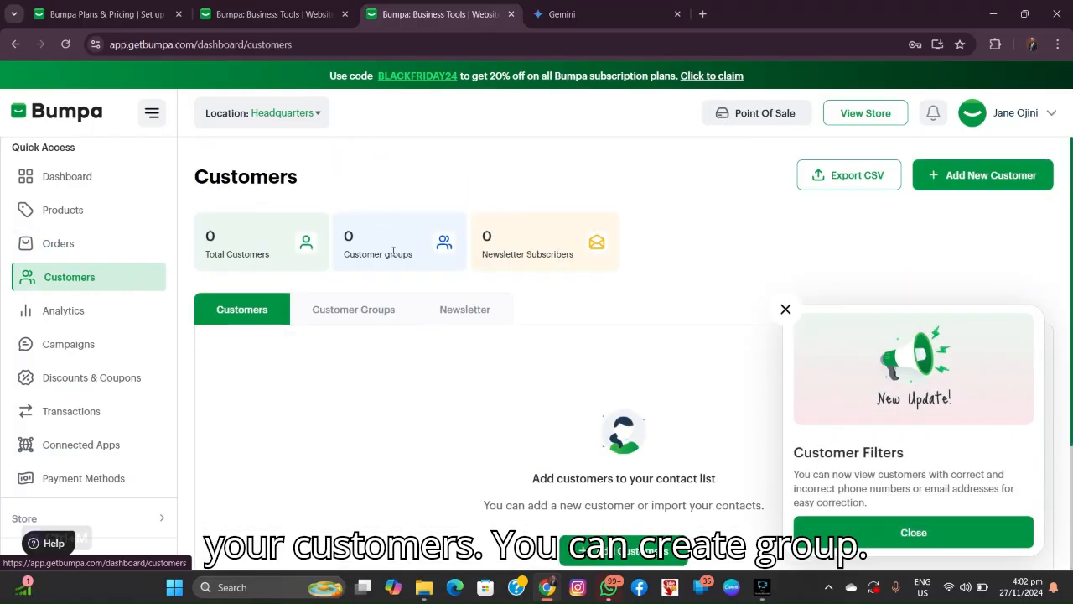
Step: Browse the default customer groups, then open the Analytics page
{"action": "left_click", "coordinate": [343, 315]}
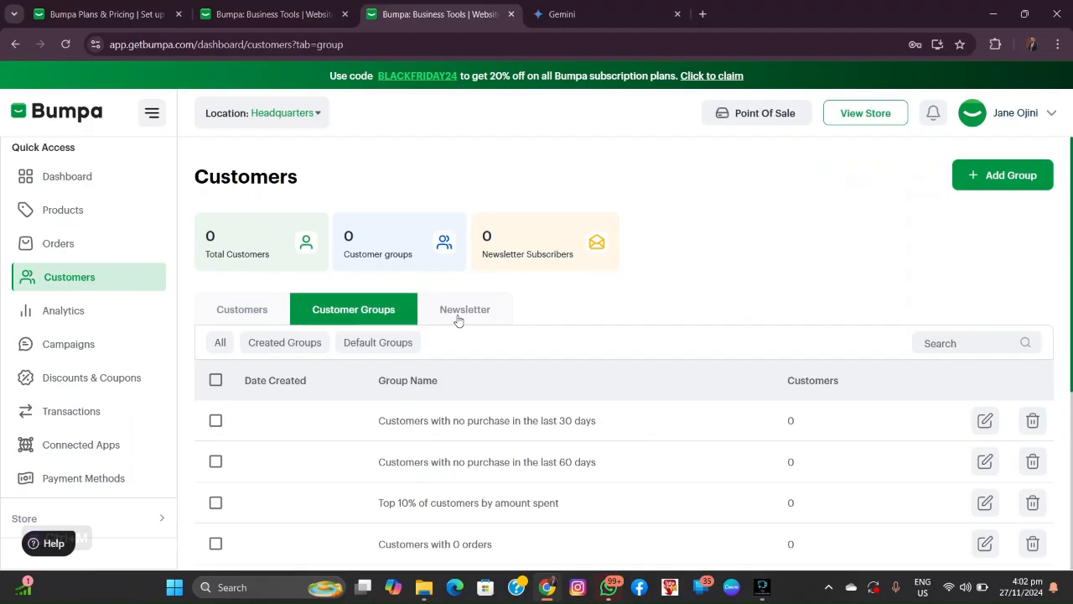
{"action": "scroll", "coordinate": [438, 407], "scroll_direction": "down", "scroll_amount": 3}
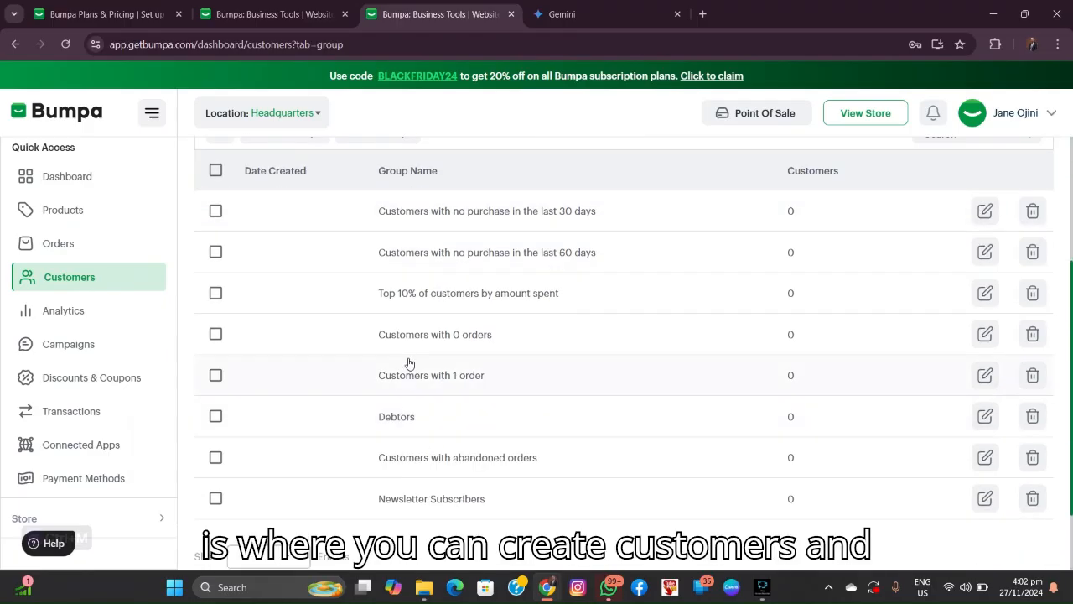
{"action": "scroll", "coordinate": [420, 415], "scroll_direction": "up", "scroll_amount": 3}
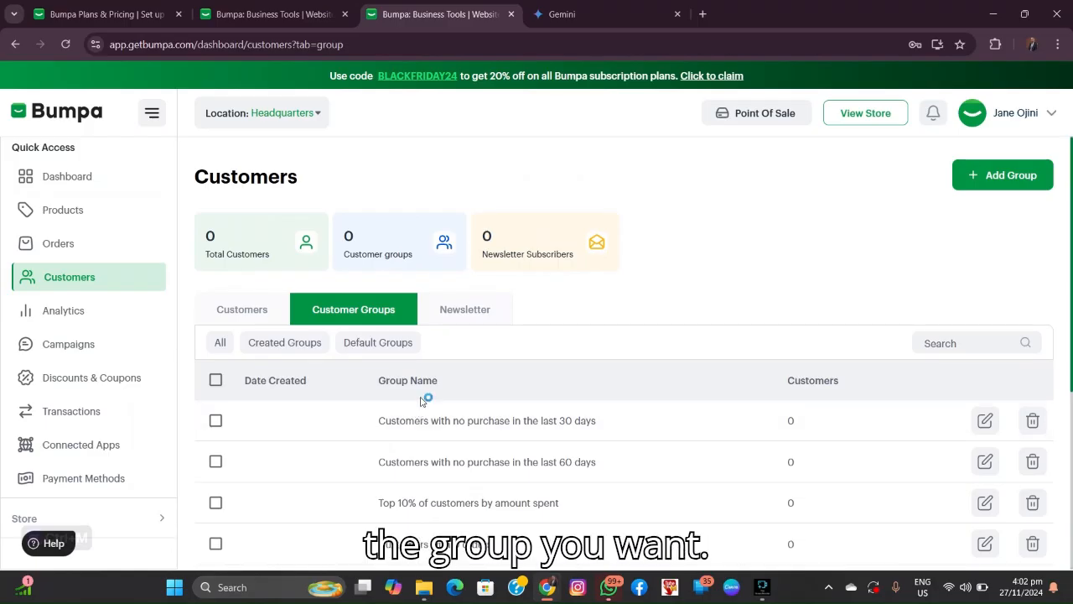
{"action": "left_click", "coordinate": [77, 310]}
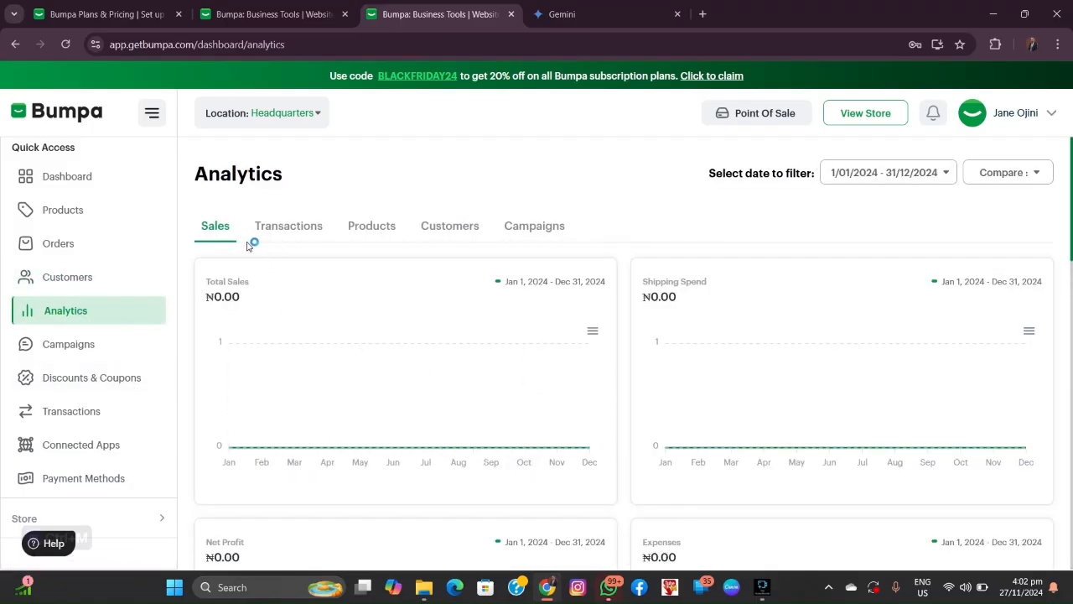
Step: Review the Transactions tab of the analytics, showing ₦0.00
{"action": "scroll", "coordinate": [283, 333], "scroll_direction": "down", "scroll_amount": 4}
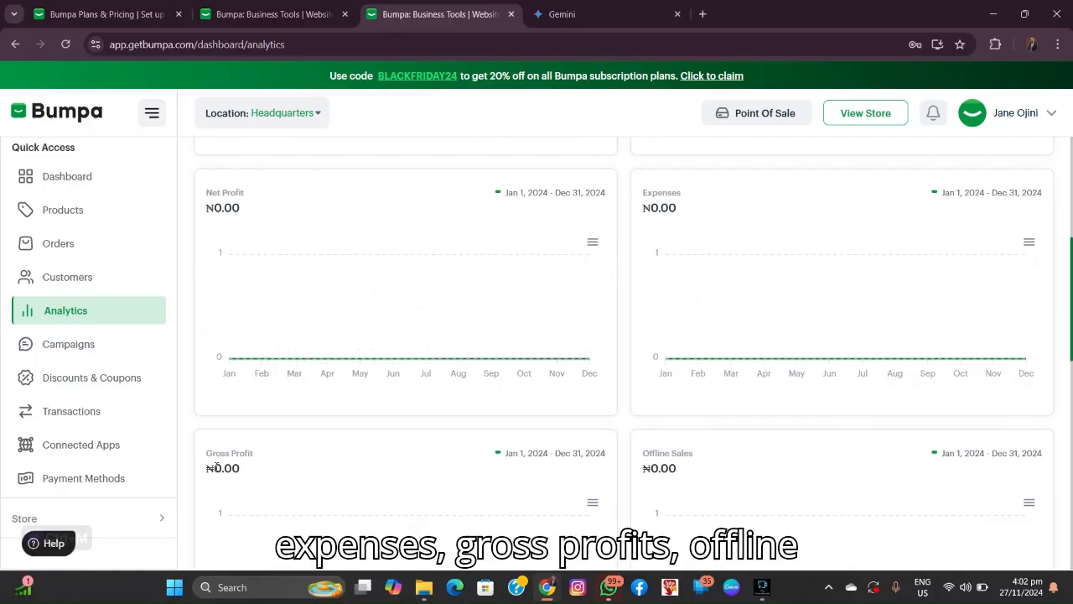
{"action": "scroll", "coordinate": [503, 322], "scroll_direction": "up", "scroll_amount": 4}
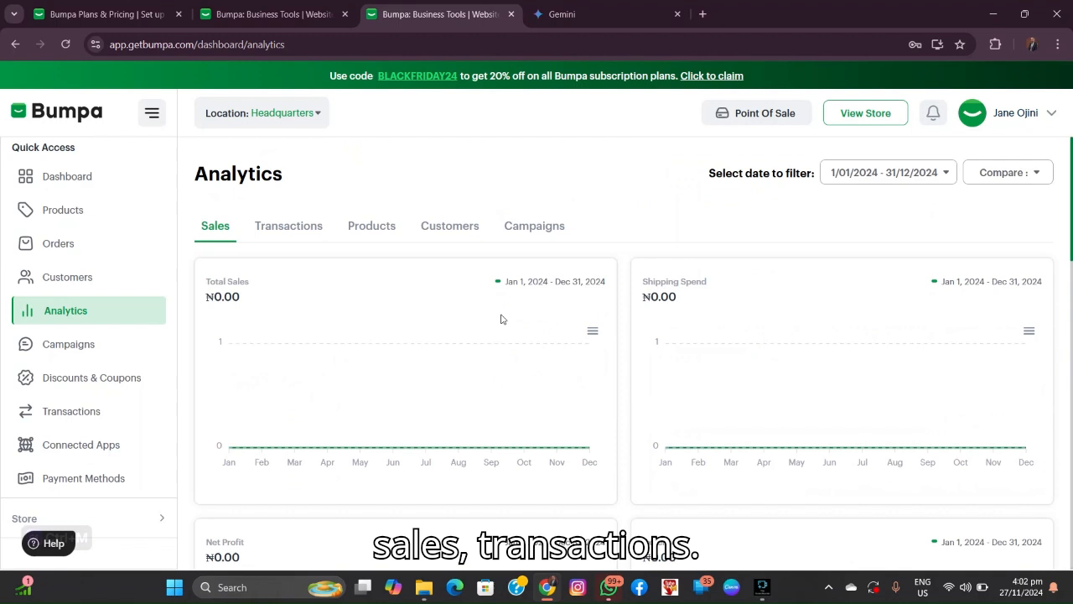
{"action": "left_click", "coordinate": [289, 226]}
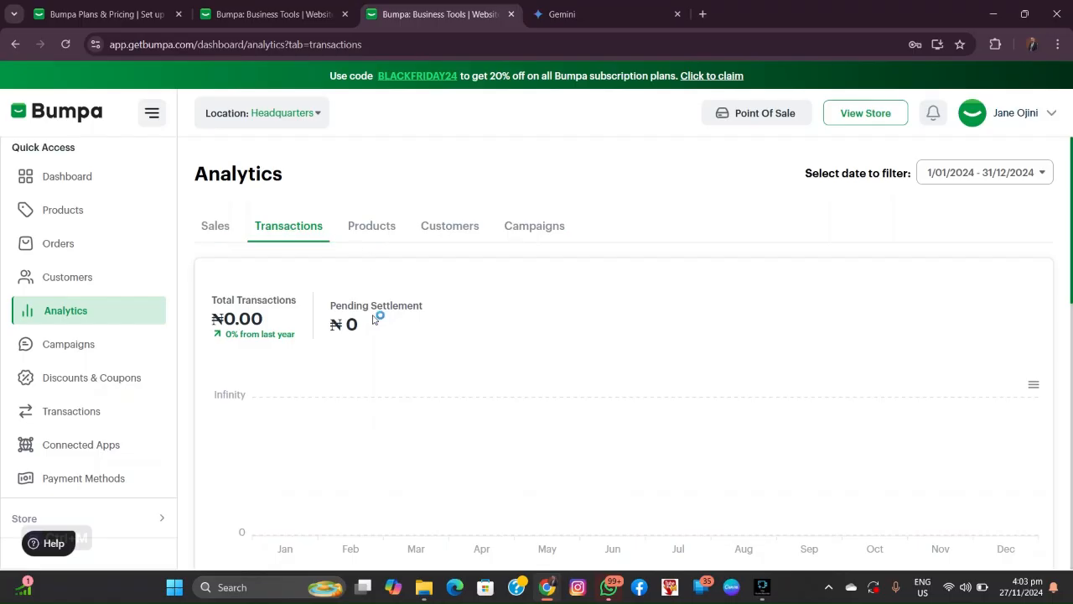
{"action": "scroll", "coordinate": [477, 275], "scroll_direction": "down", "scroll_amount": 4}
{"action": "scroll", "coordinate": [623, 318], "scroll_direction": "up", "scroll_amount": 3}
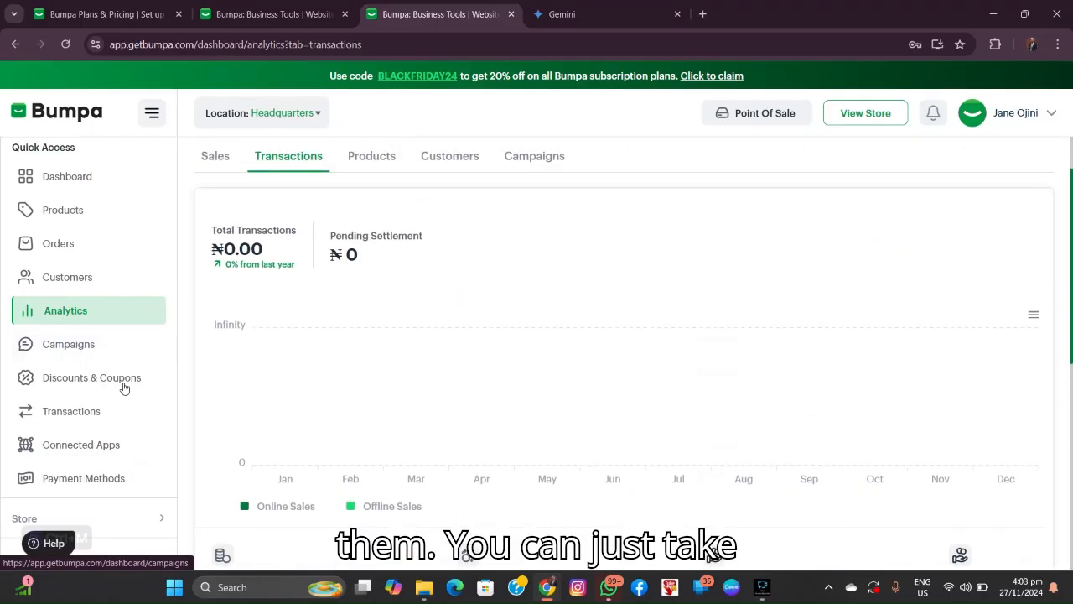
Step: Open the transactions page, then launch the live storefront in a new tab
{"action": "left_click", "coordinate": [111, 413]}
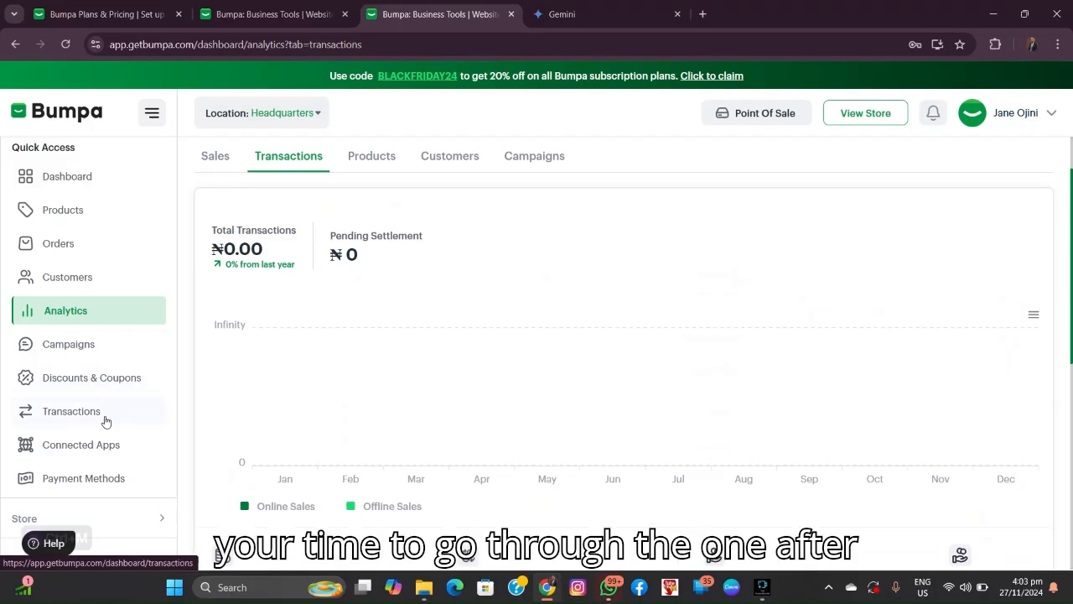
{"action": "scroll", "coordinate": [86, 361], "scroll_direction": "up", "scroll_amount": 1}
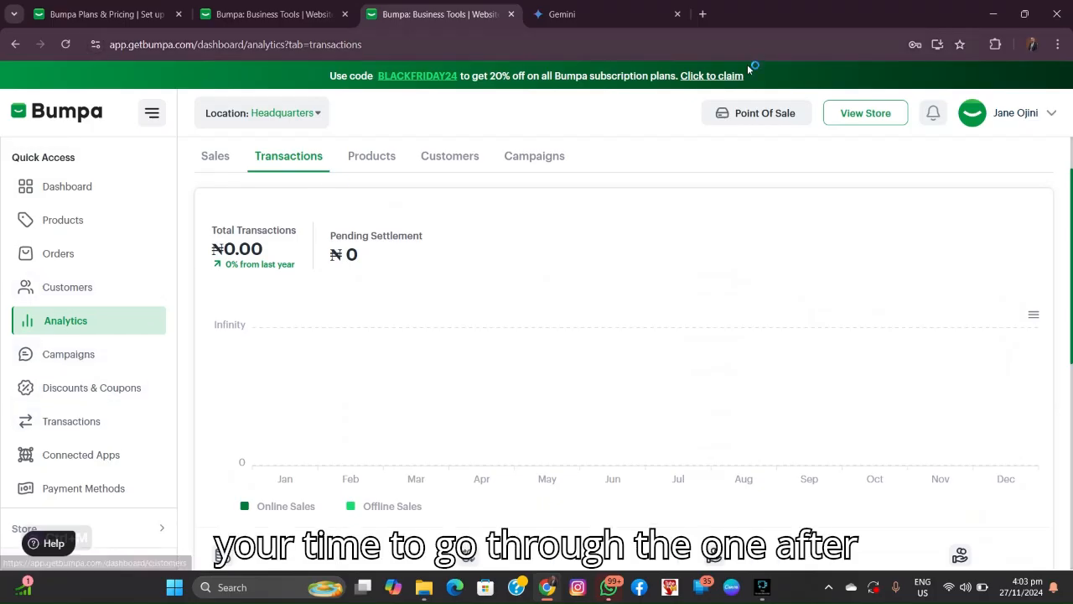
{"action": "left_click", "coordinate": [852, 115]}
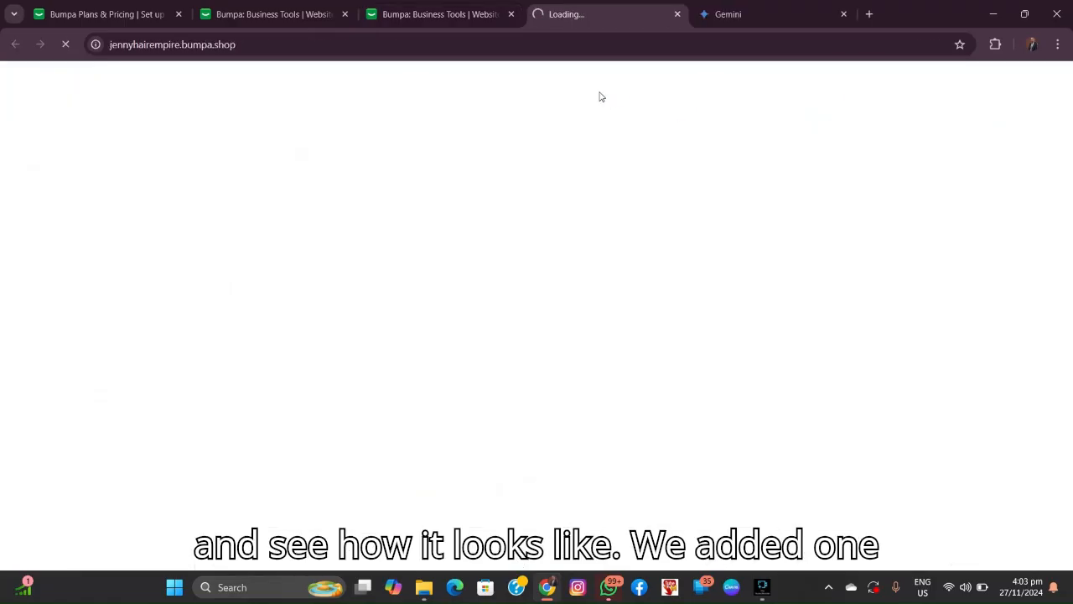